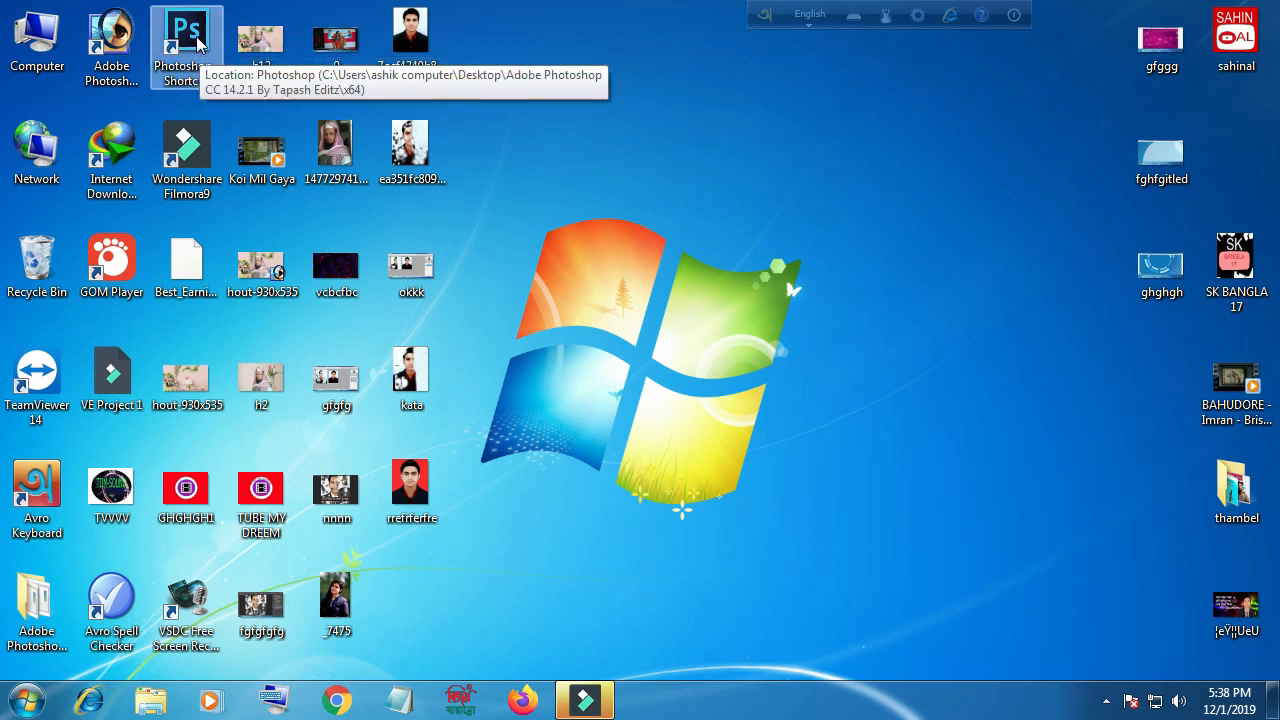
Launch Photoshop and close the floating Color Efex Pro filter panel
double_click(197, 44)
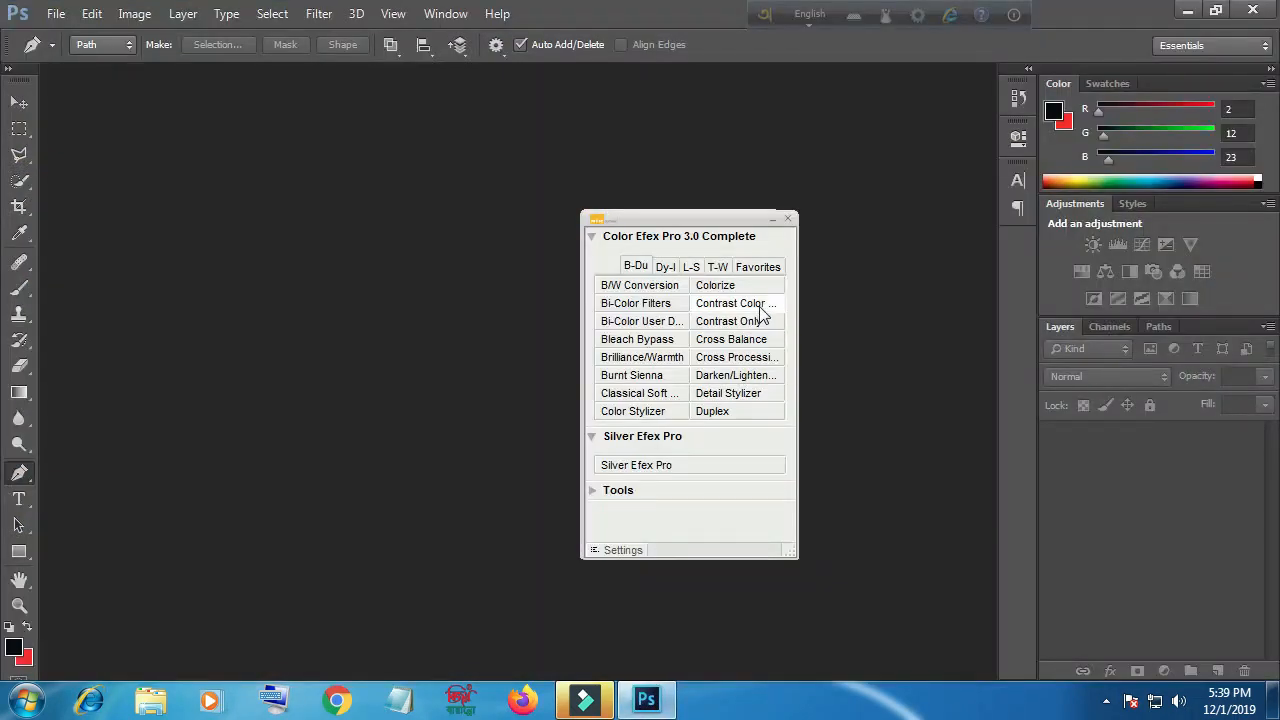
left_click(788, 217)
left_click(774, 217)
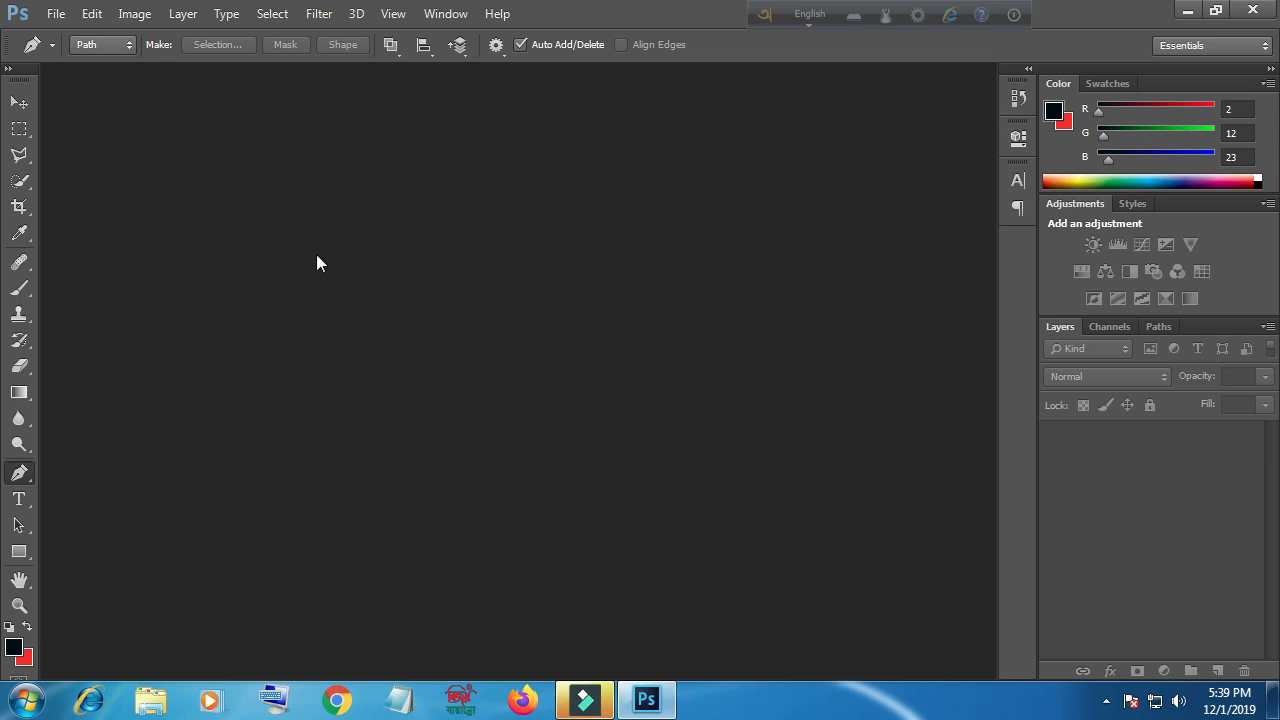
Open the portrait image kata.jpg from the Desktop folder
left_click(56, 16)
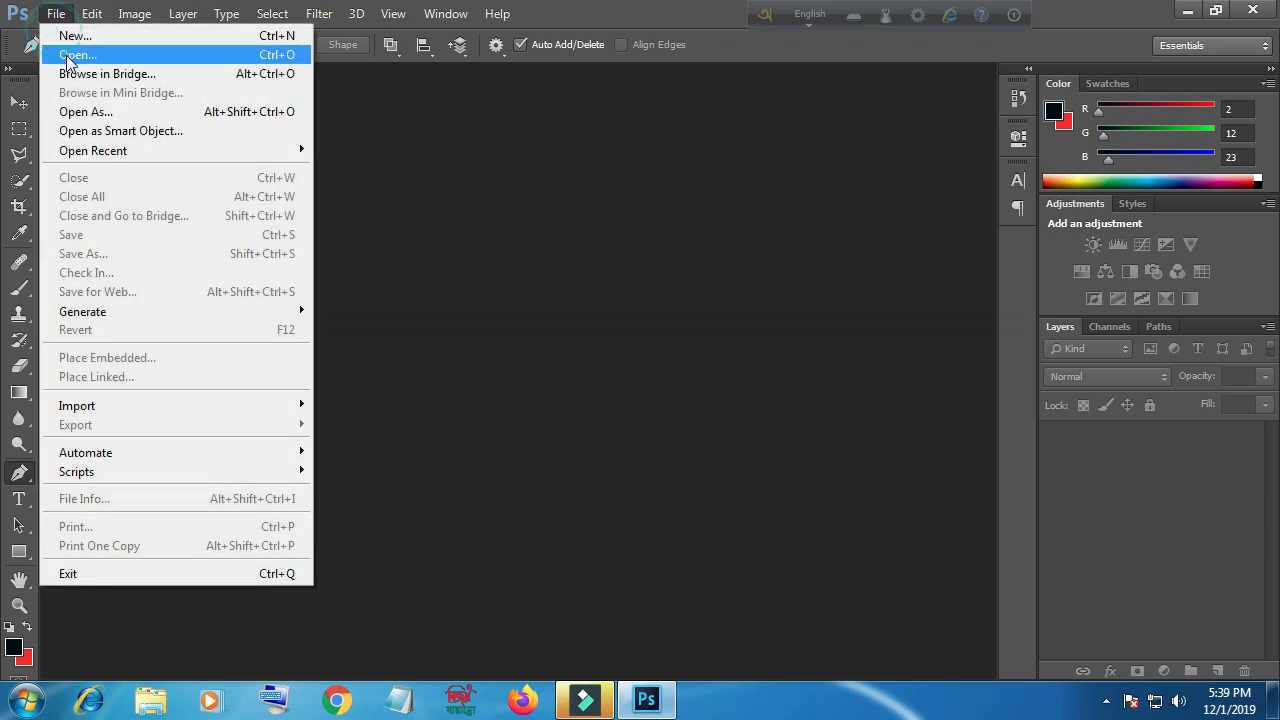
left_click(418, 229)
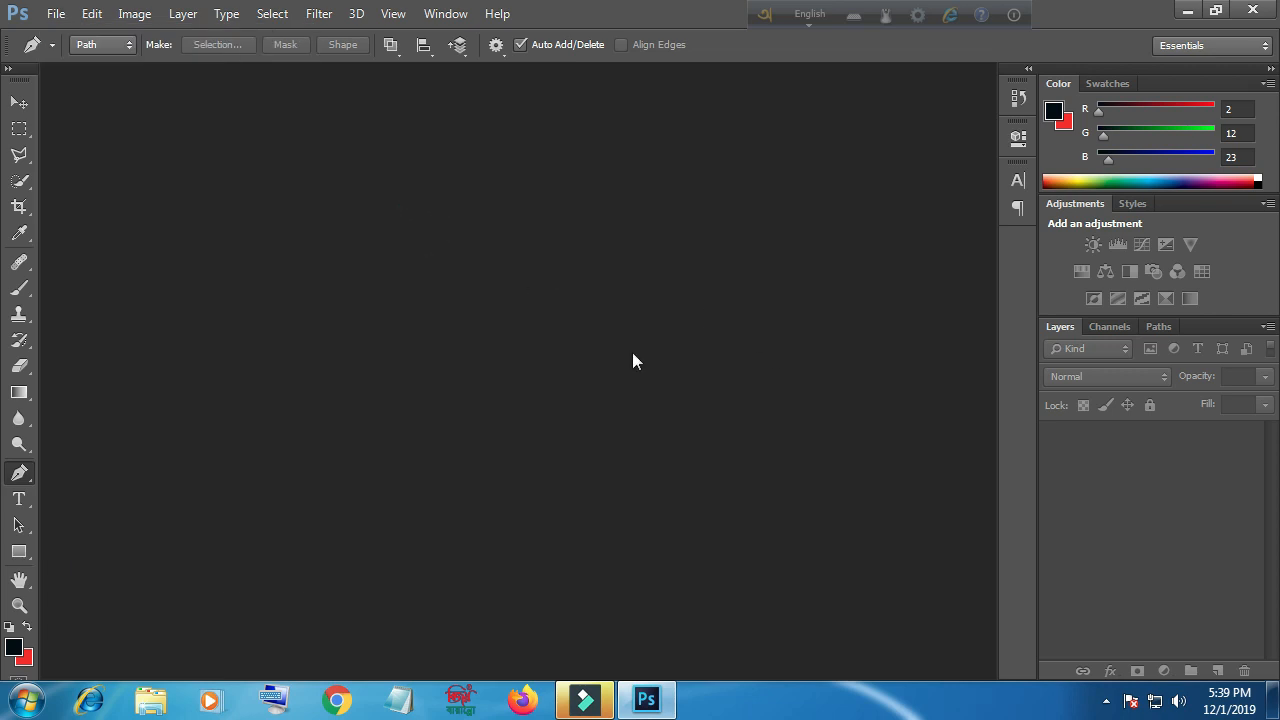
double_click(424, 270)
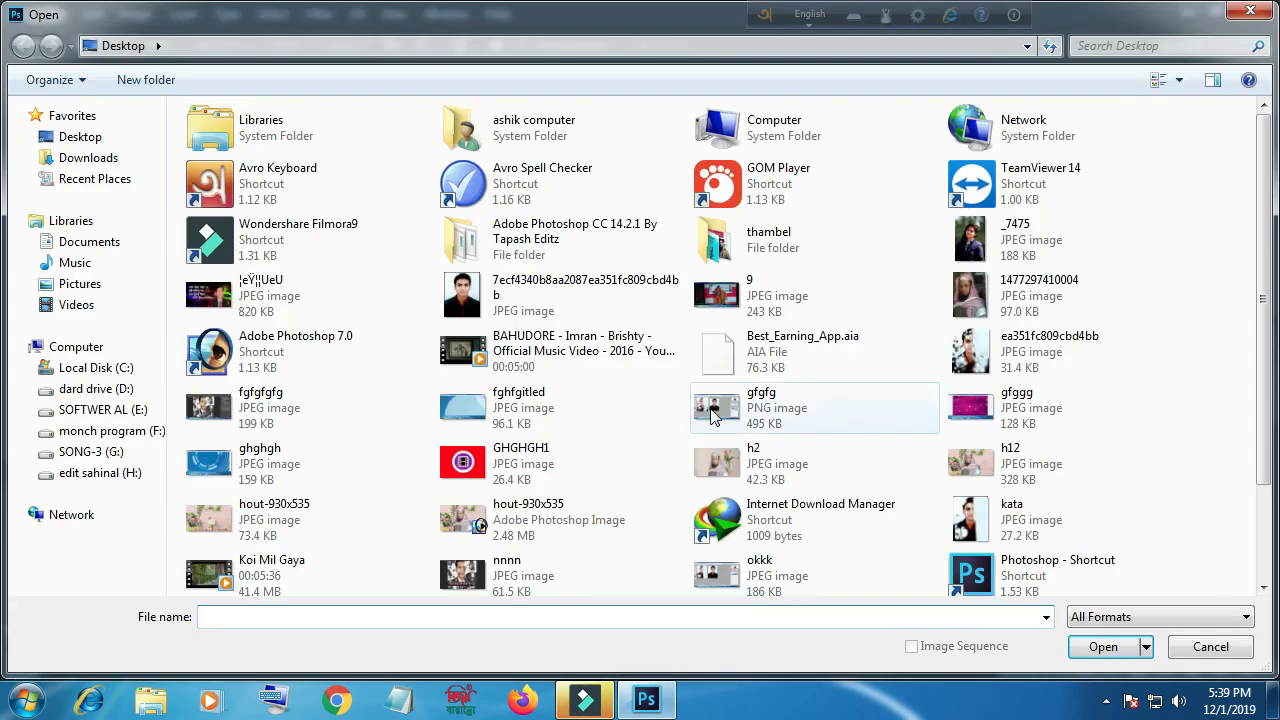
double_click(985, 519)
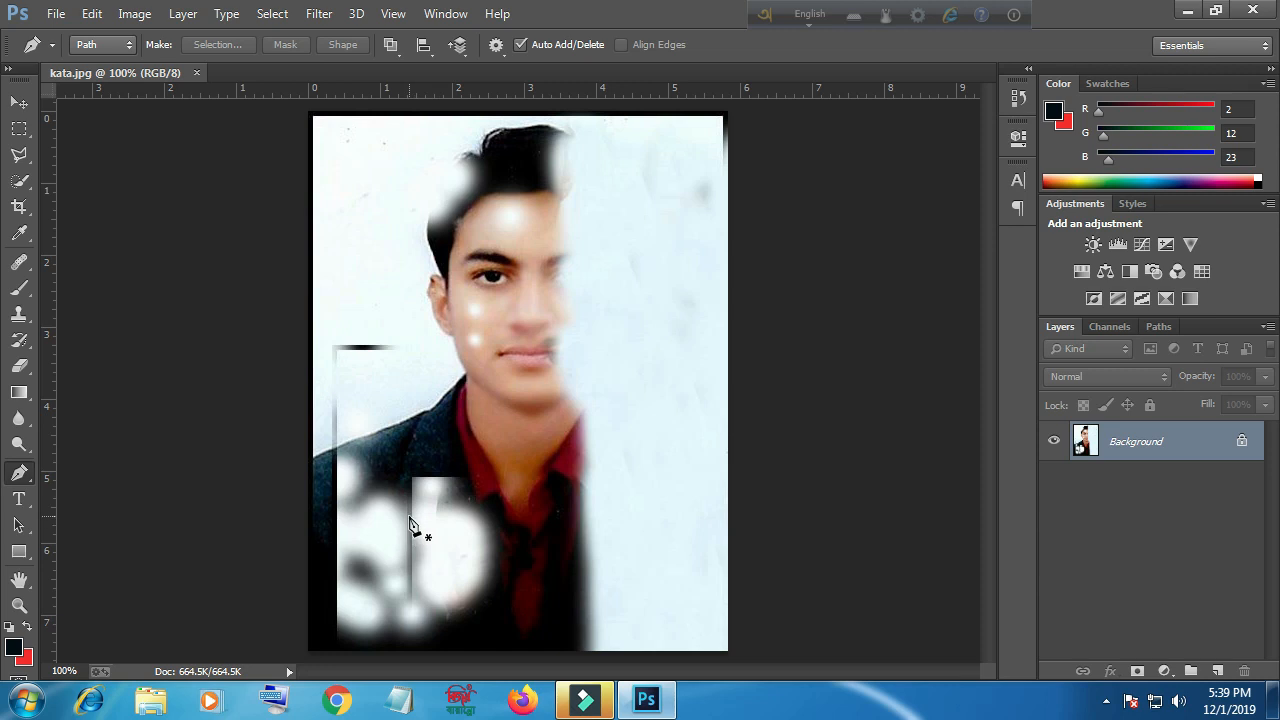
With the Clone Stamp tool, sample the dark jacket fabric beside the collar and paint it over the top of the white chest patch
left_click(22, 263)
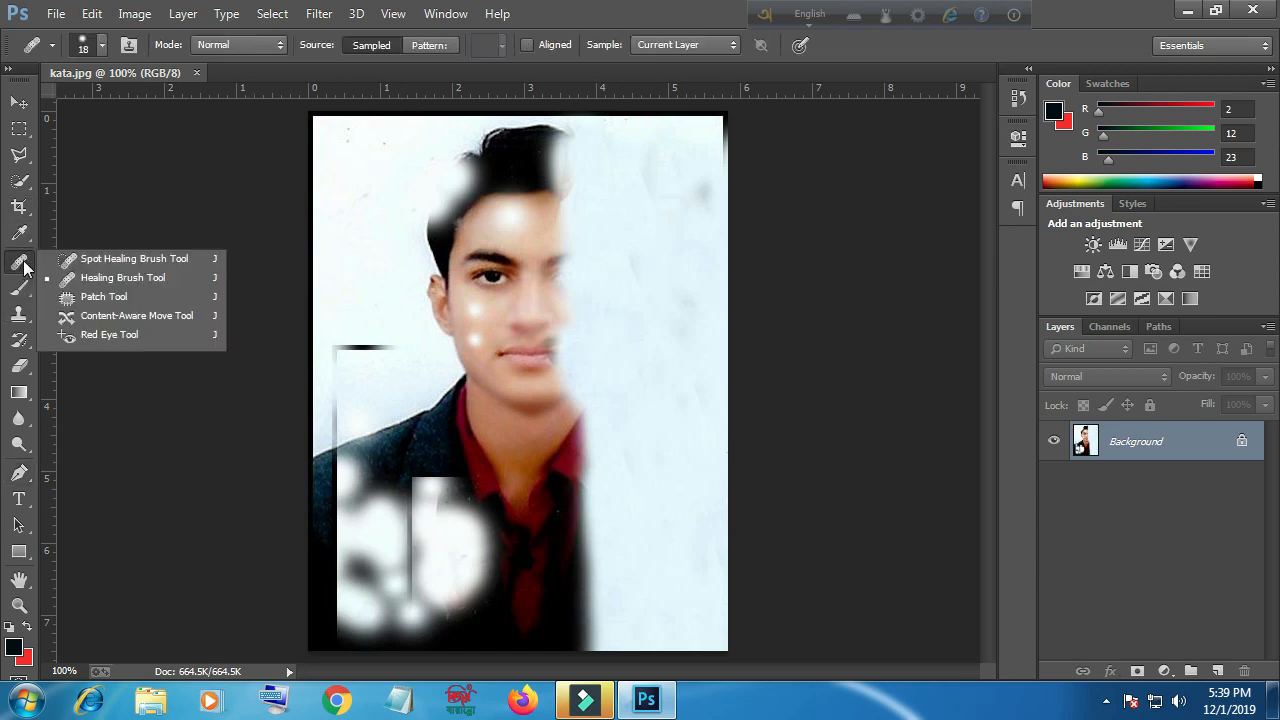
left_click(19, 313)
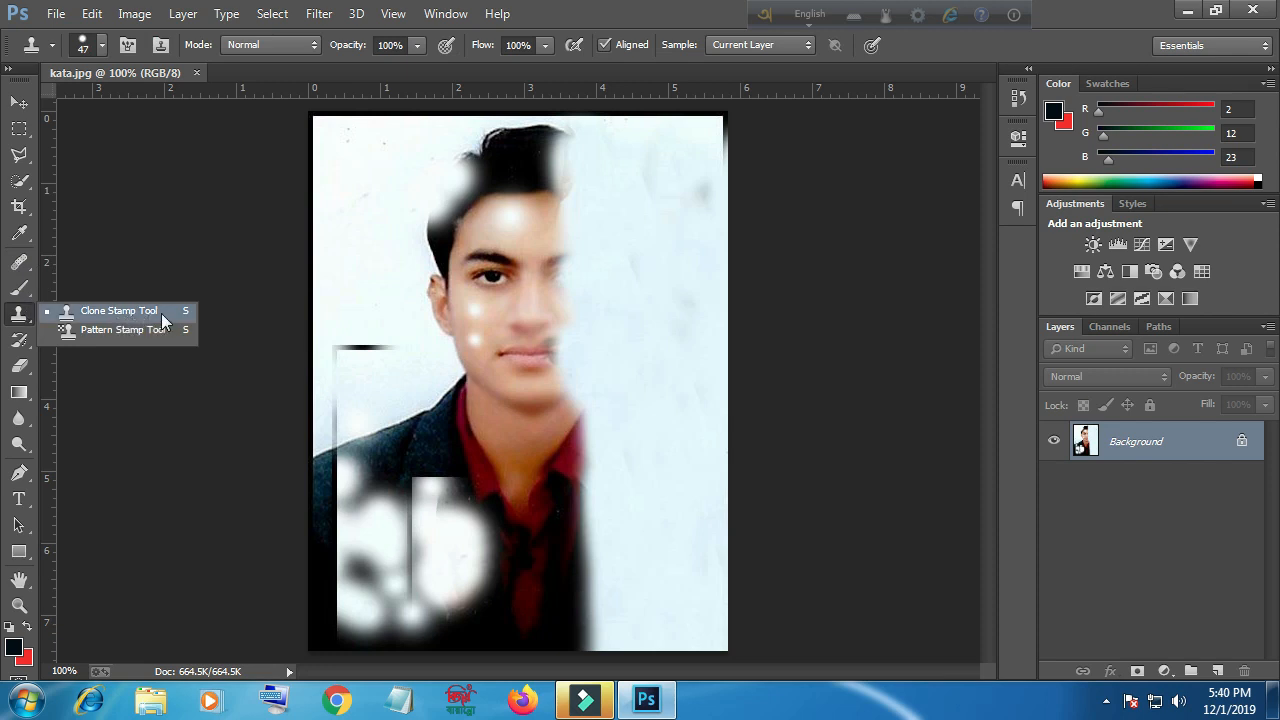
left_click(163, 312)
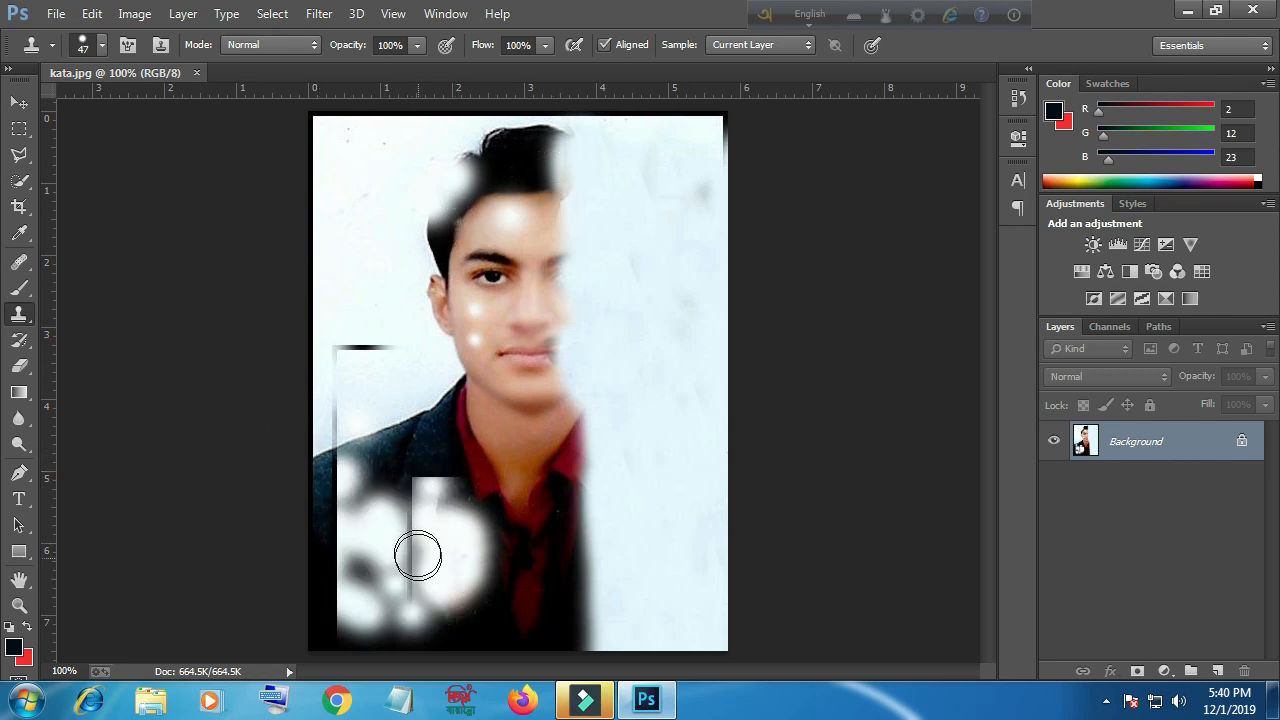
left_click(426, 447)
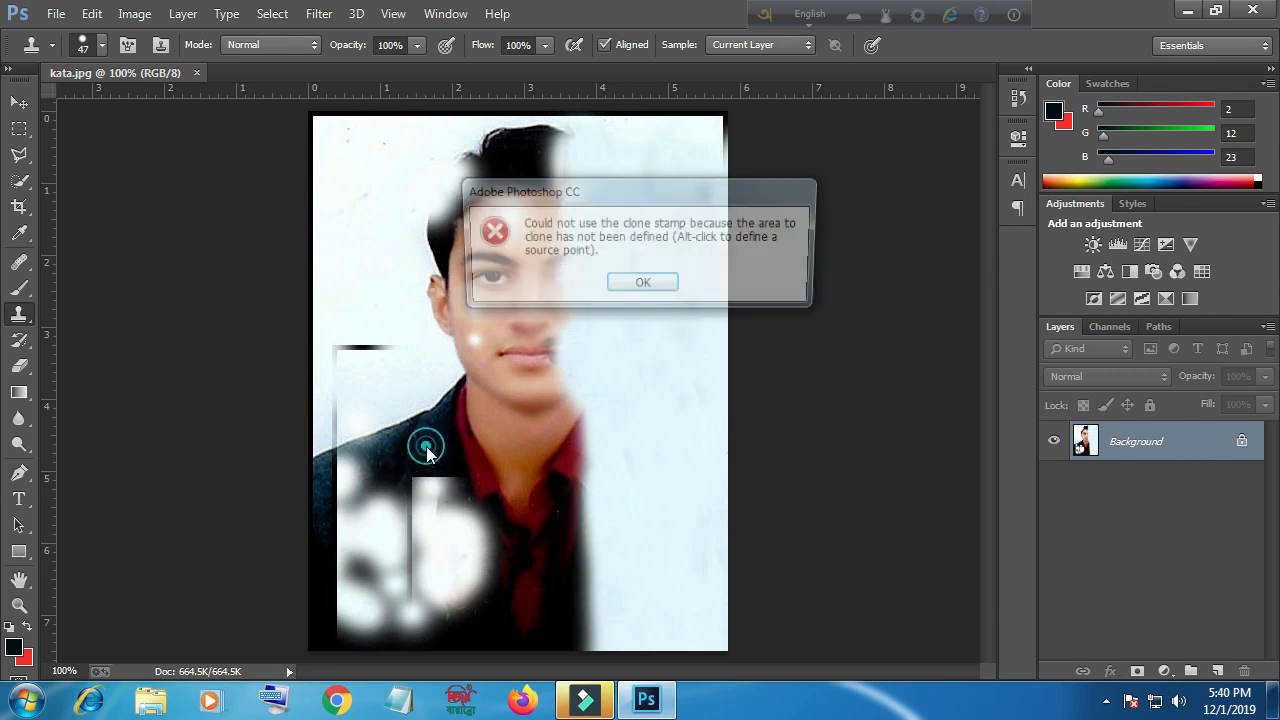
left_click(642, 283)
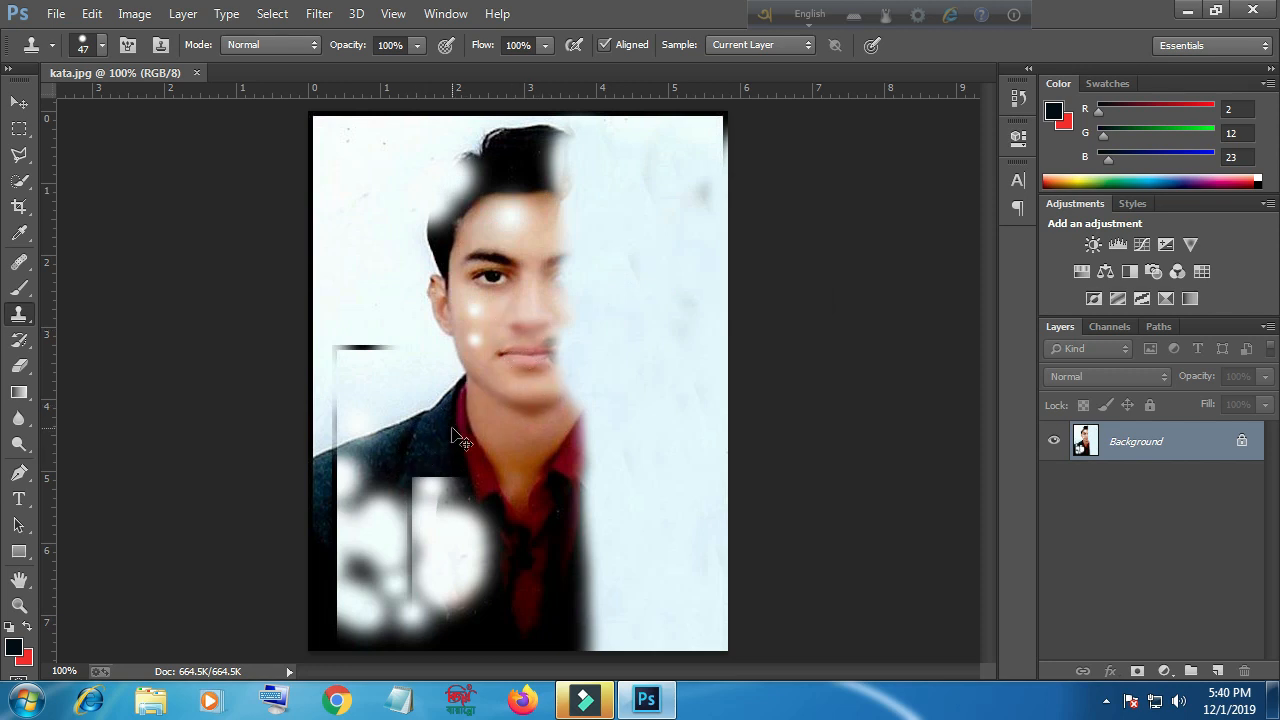
scroll(455, 437, "up", 1)
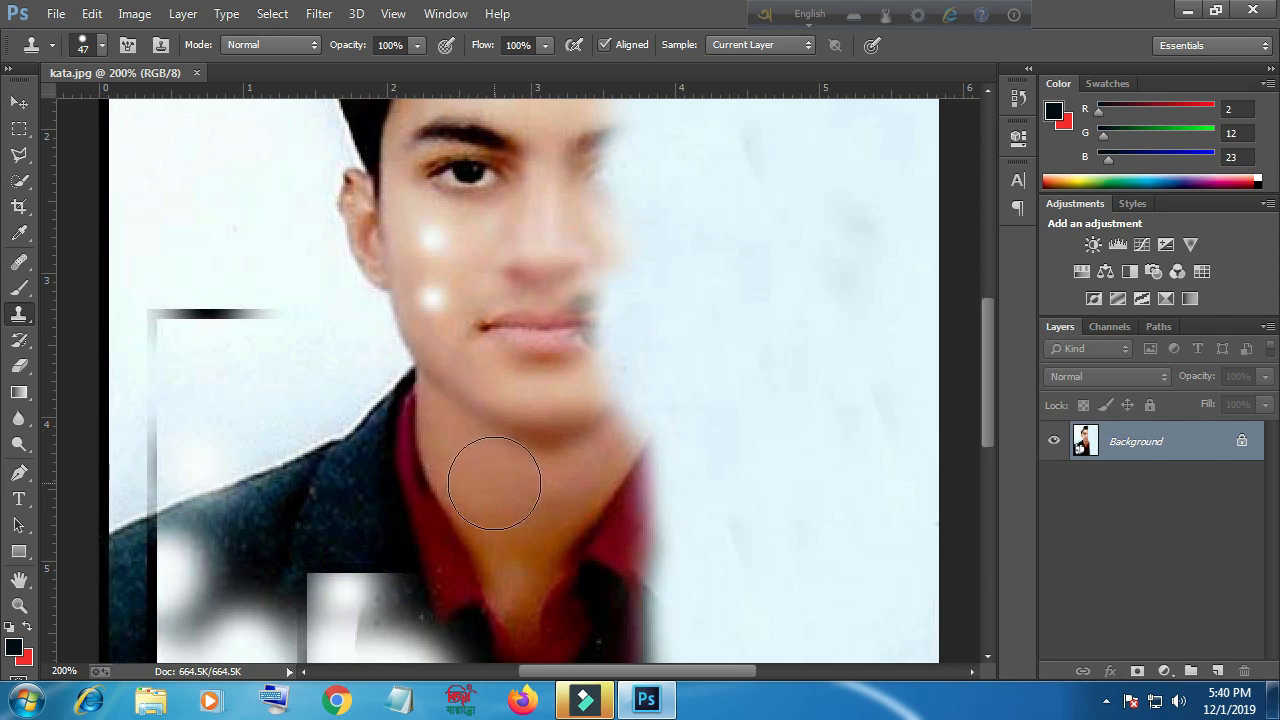
scroll(486, 466, "down", 3)
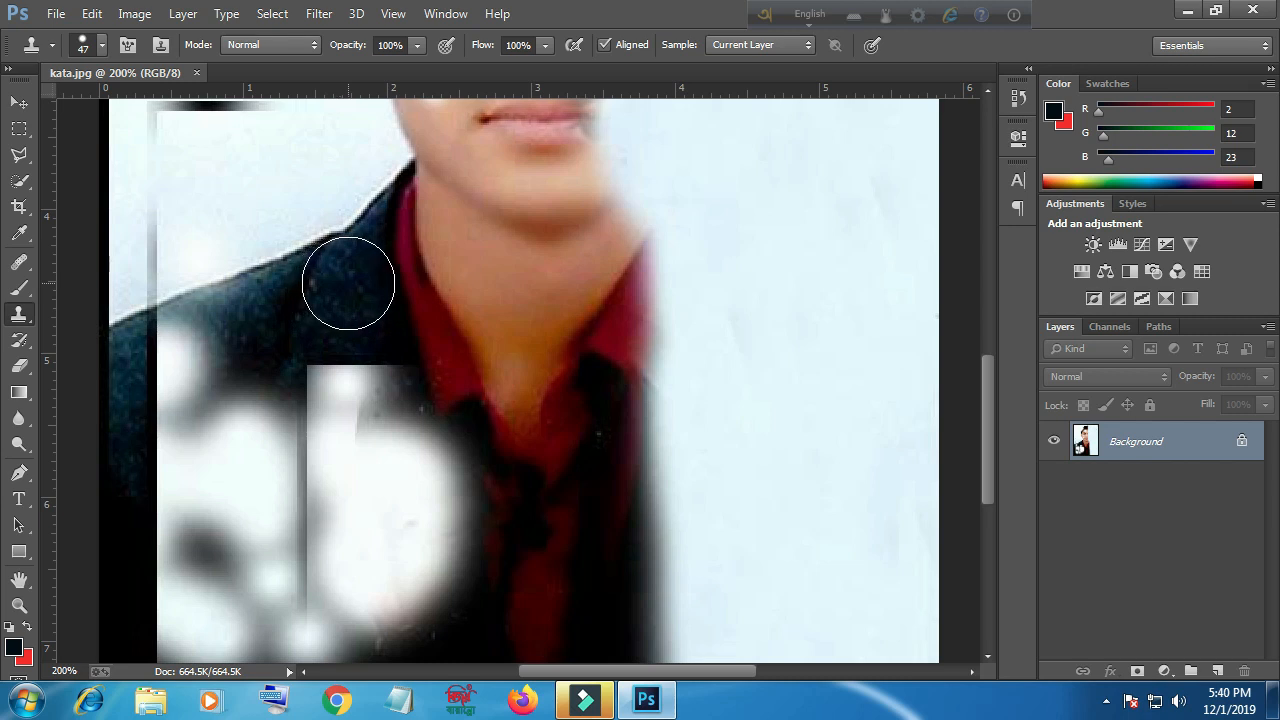
left_click(336, 287, "alt")
mouse_move(345, 375)
left_mouse_down()
mouse_move(355, 368)
mouse_move(354, 389)
left_mouse_up()
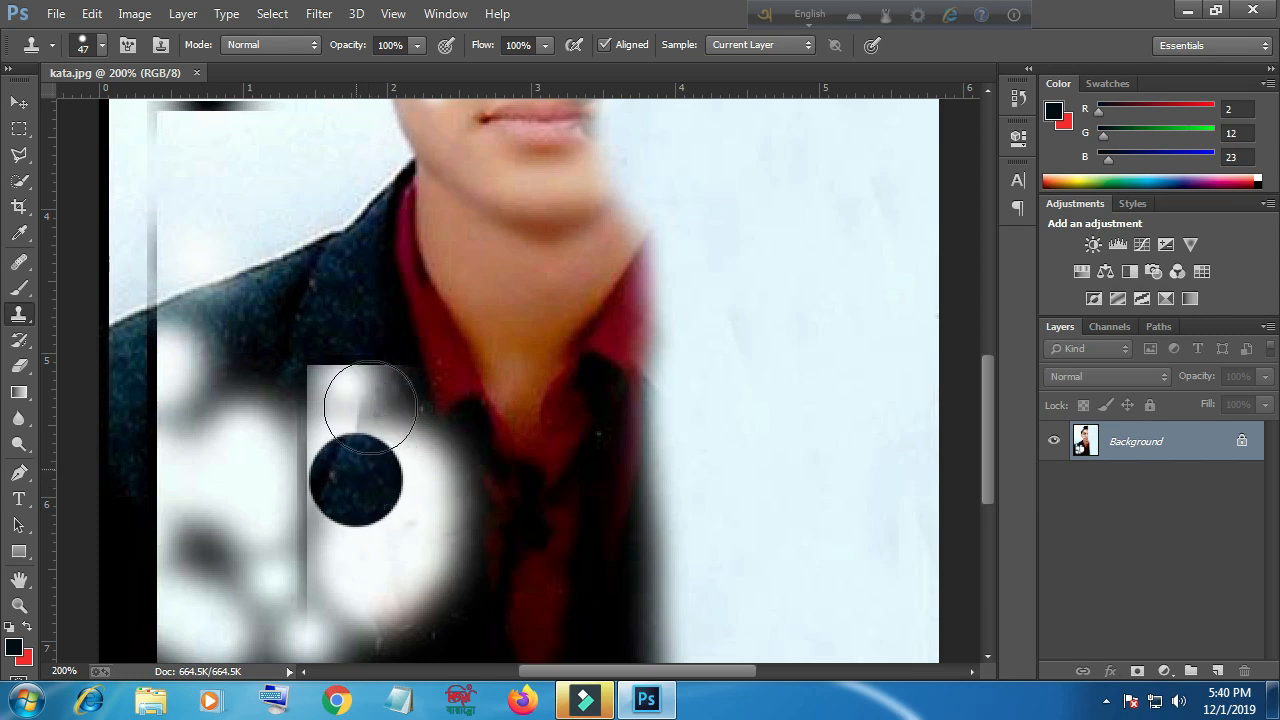
left_click_drag(329, 391, 357, 394)
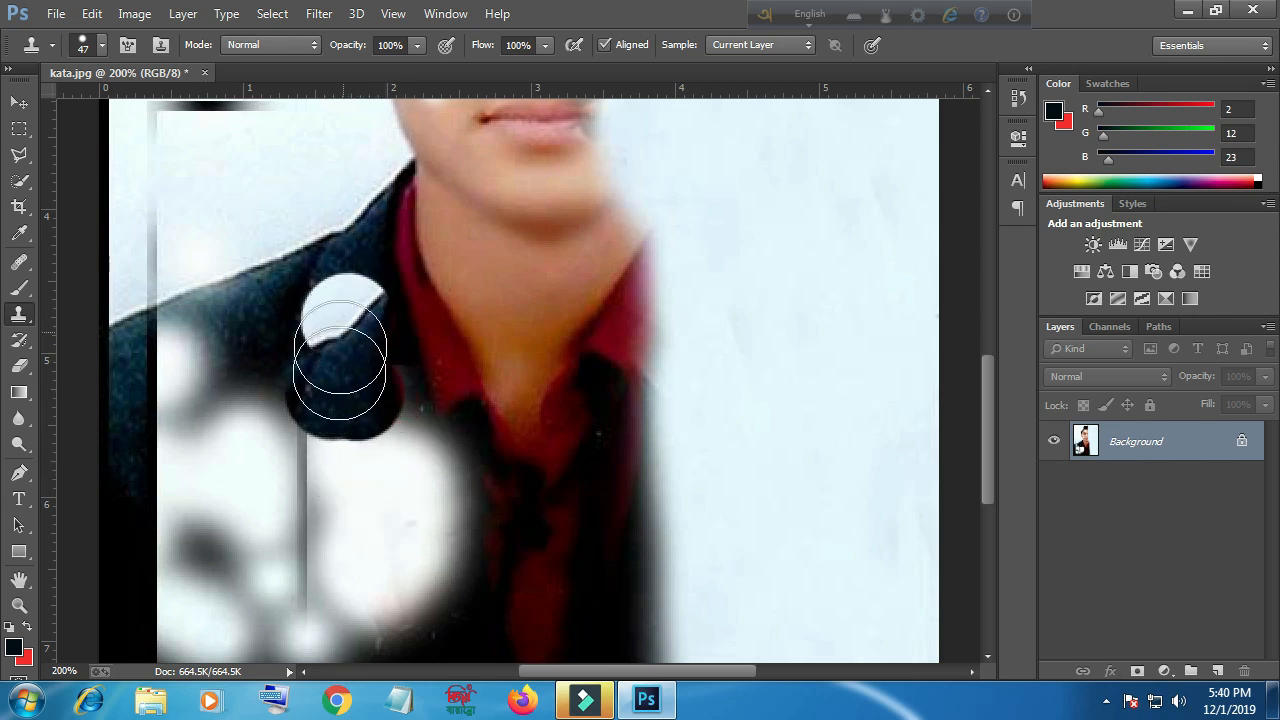
left_click_drag(331, 315, 334, 313)
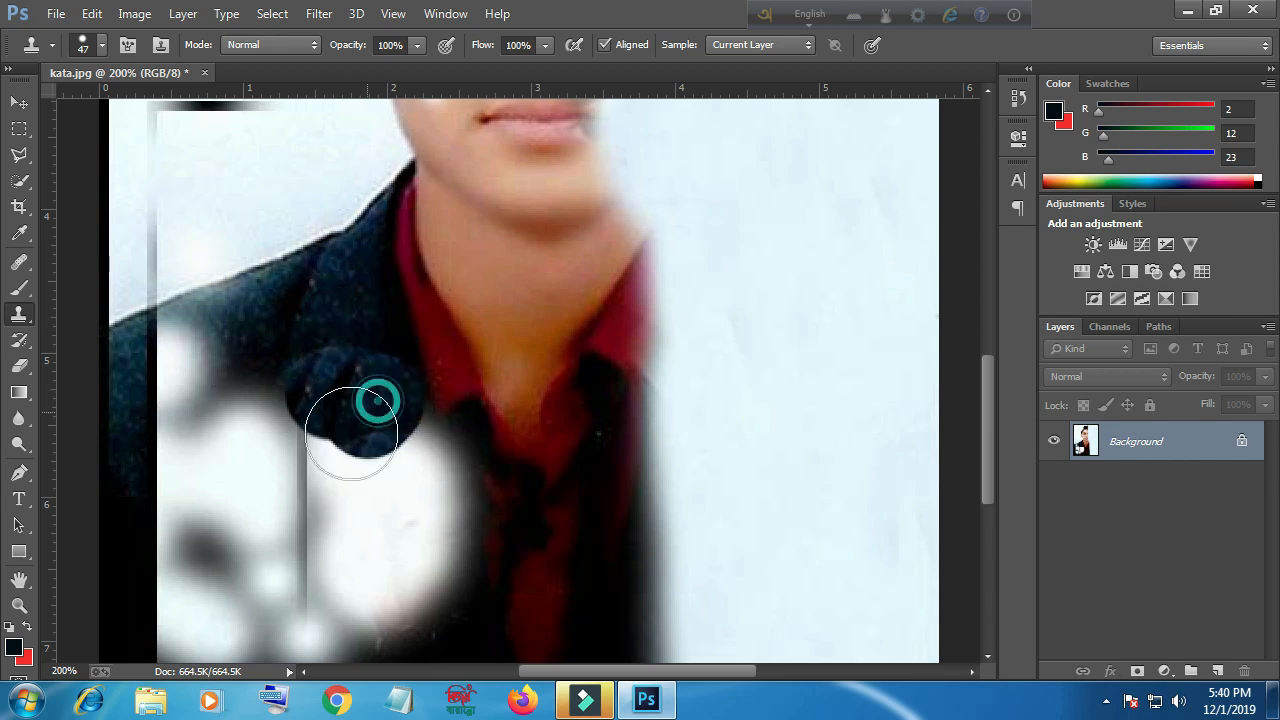
Resample the jacket fabric and clone it over more of the chest patch and the faded area towards the shoulder
left_click(329, 320, "alt")
left_click_drag(316, 358, 323, 404)
mouse_move(321, 337)
left_mouse_down()
mouse_move(310, 304)
mouse_move(328, 337)
mouse_move(310, 296)
mouse_move(307, 336)
left_mouse_up()
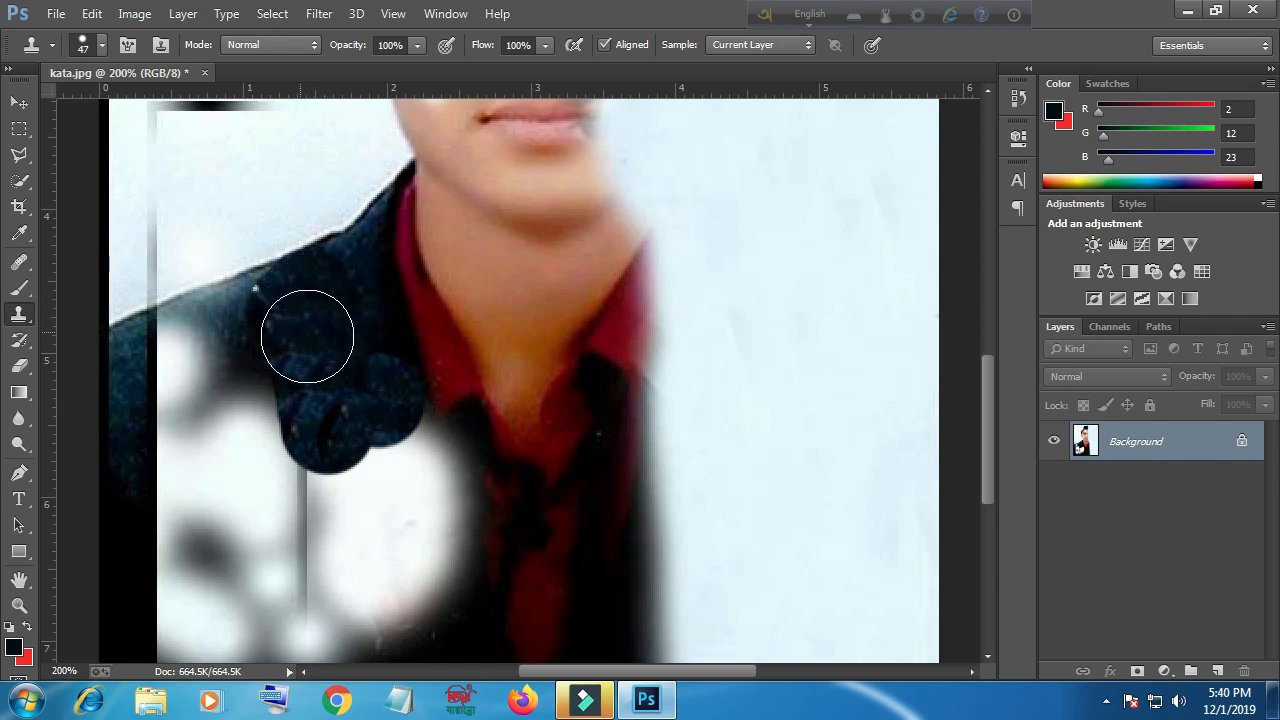
mouse_move(330, 470)
left_mouse_down()
mouse_move(338, 444)
mouse_move(366, 471)
mouse_move(346, 409)
mouse_move(391, 449)
mouse_move(366, 384)
mouse_move(409, 451)
mouse_move(409, 466)
mouse_move(343, 451)
mouse_move(322, 482)
mouse_move(308, 431)
left_mouse_up()
mouse_move(325, 386)
left_mouse_down()
mouse_move(262, 396)
mouse_move(248, 437)
mouse_move(296, 417)
mouse_move(247, 324)
mouse_move(257, 315)
mouse_move(295, 351)
mouse_move(276, 323)
left_mouse_up()
left_click(269, 311)
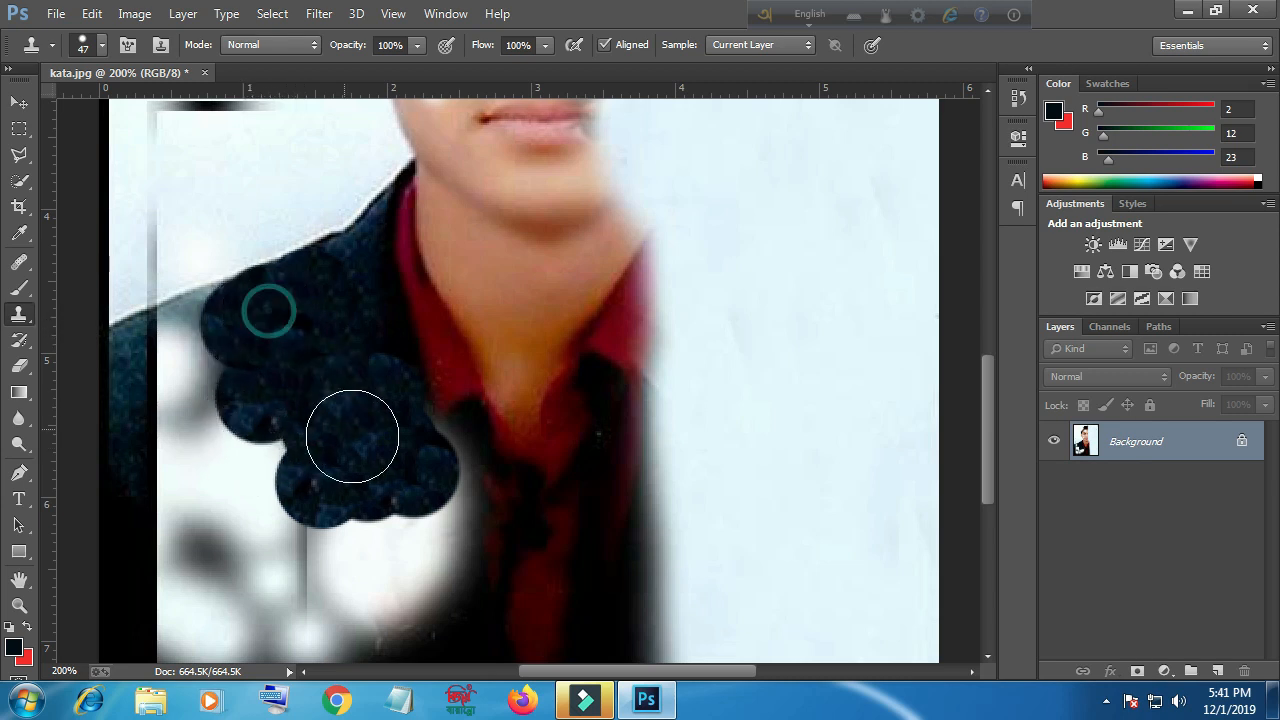
left_click(289, 343)
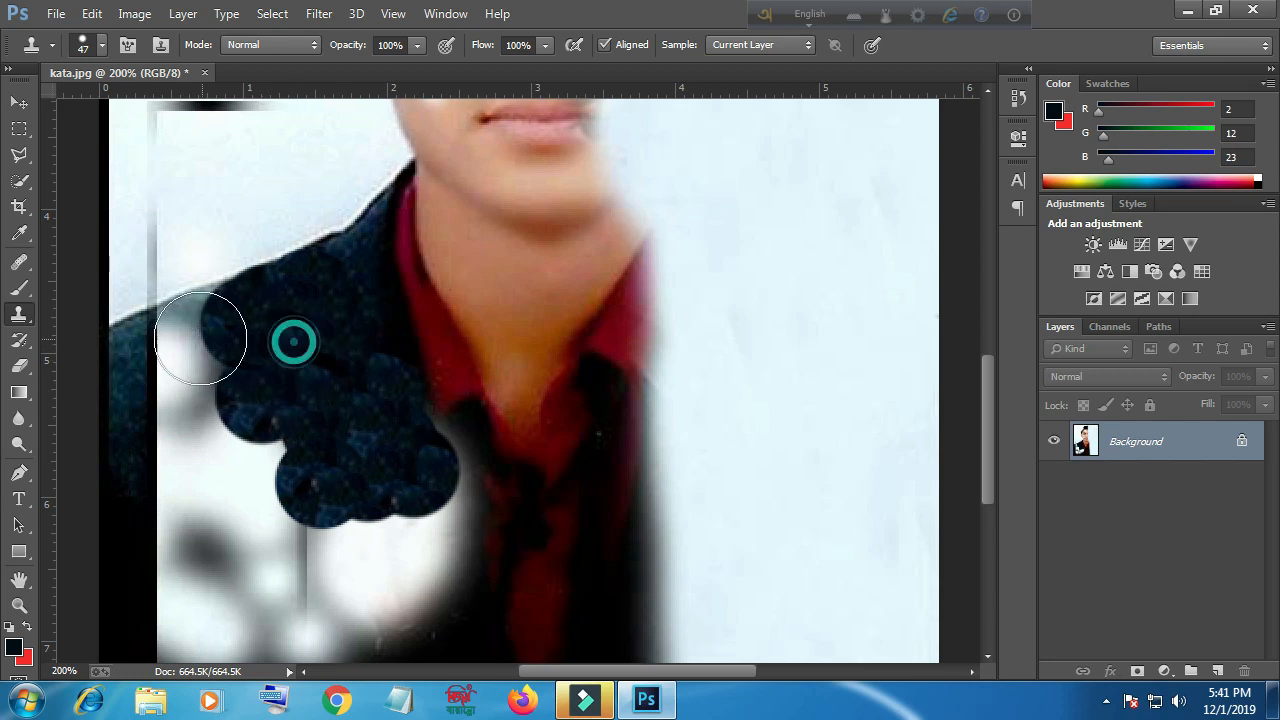
Clone dark fabric over the white spot and vertical line at the outer shoulder of the jacket
left_click(200, 337)
left_click_drag(285, 355, 169, 368)
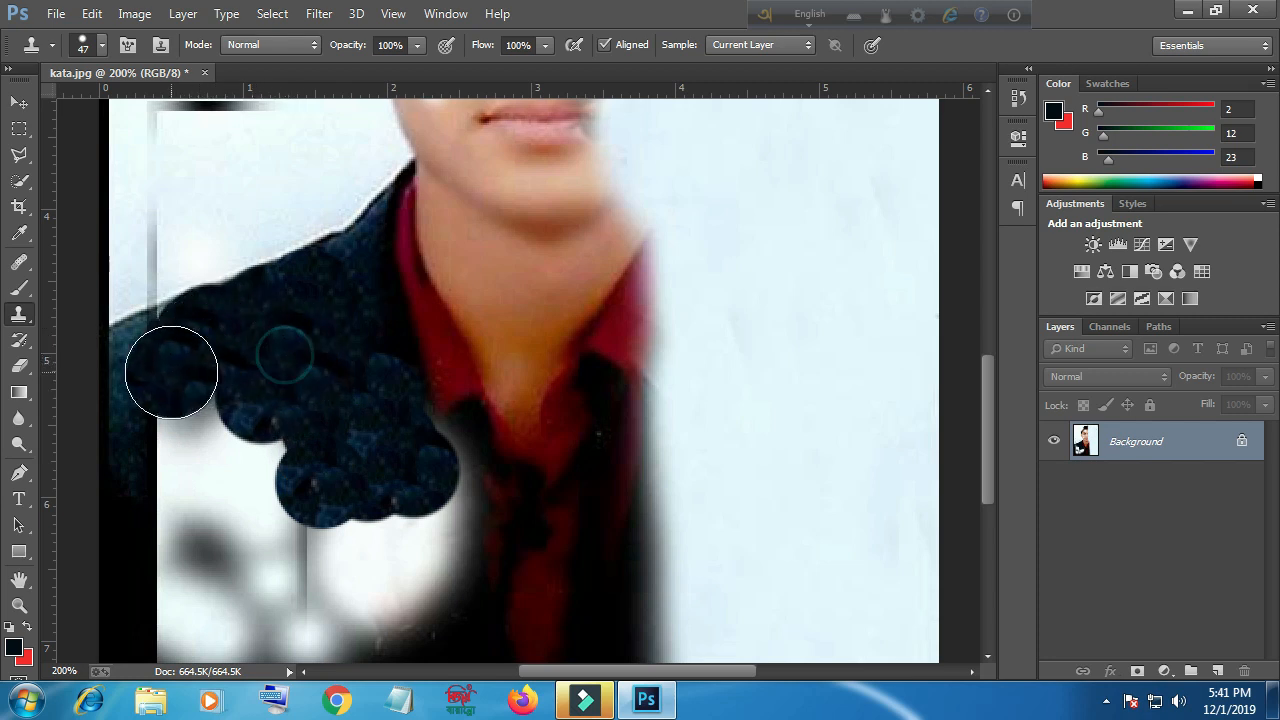
mouse_move(249, 357)
left_mouse_down()
mouse_move(151, 357)
mouse_move(274, 362)
mouse_move(229, 386)
mouse_move(323, 394)
mouse_move(251, 337)
mouse_move(280, 340)
mouse_move(263, 334)
mouse_move(300, 363)
mouse_move(214, 371)
mouse_move(286, 366)
left_mouse_up()
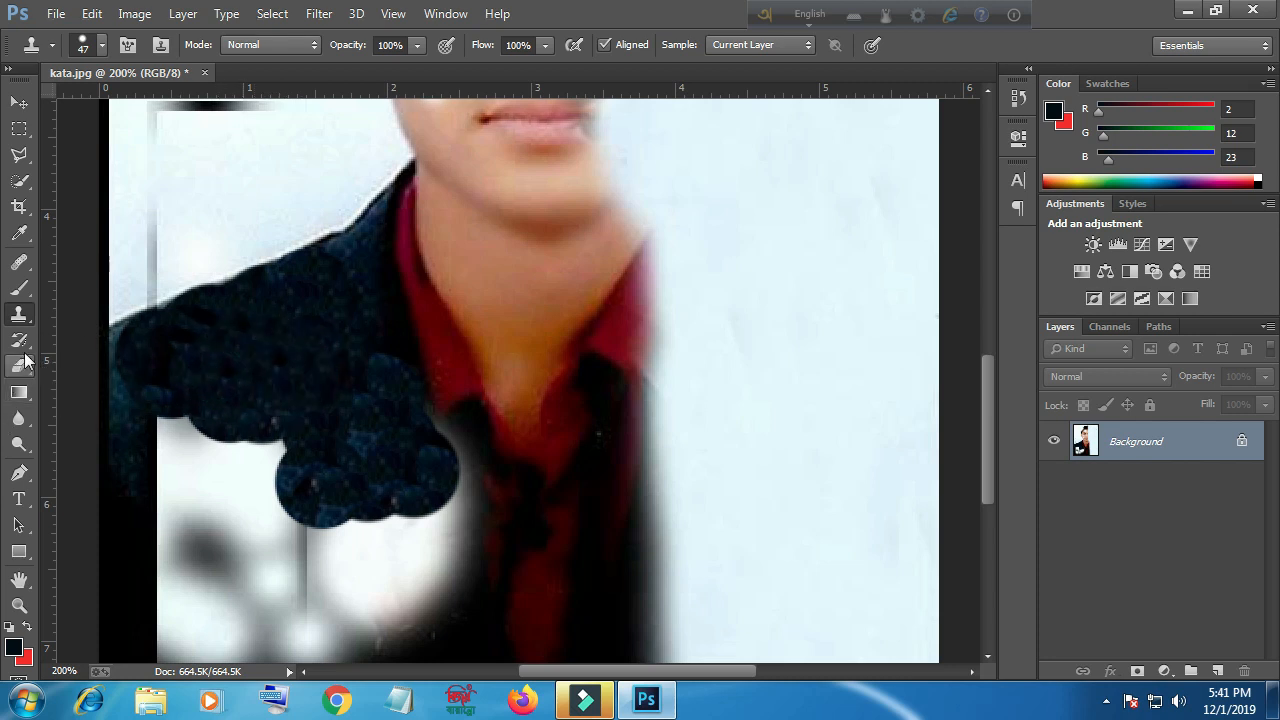
Use the Healing Brush at 54 px to paint sampled jacket fabric over the remaining white areas of the lower jacket
right_click(23, 316)
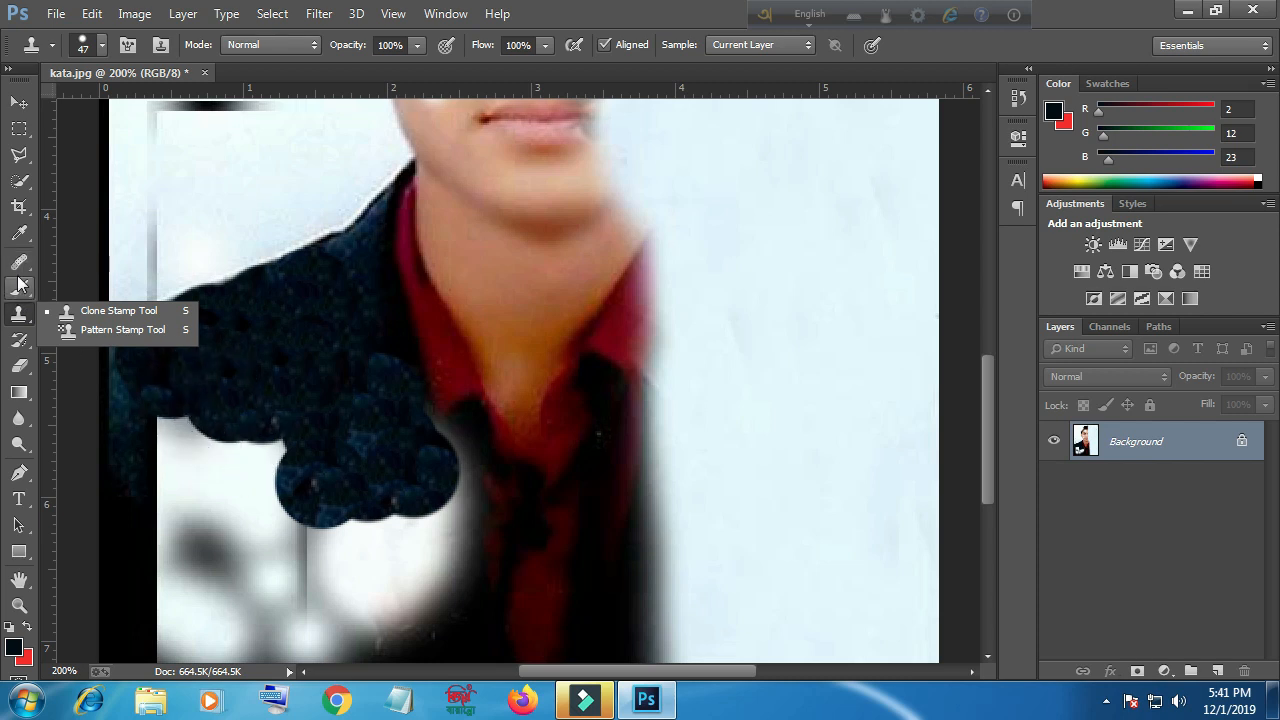
left_click(20, 265)
right_click(20, 265)
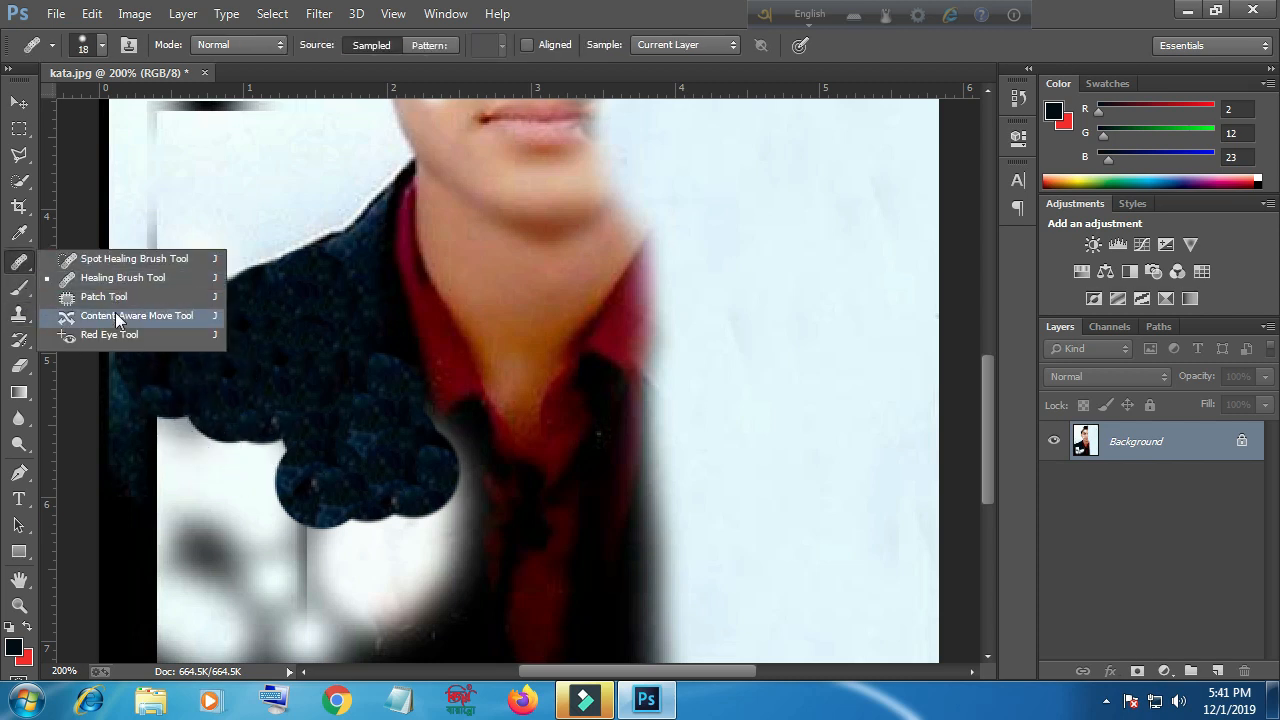
left_click(111, 278)
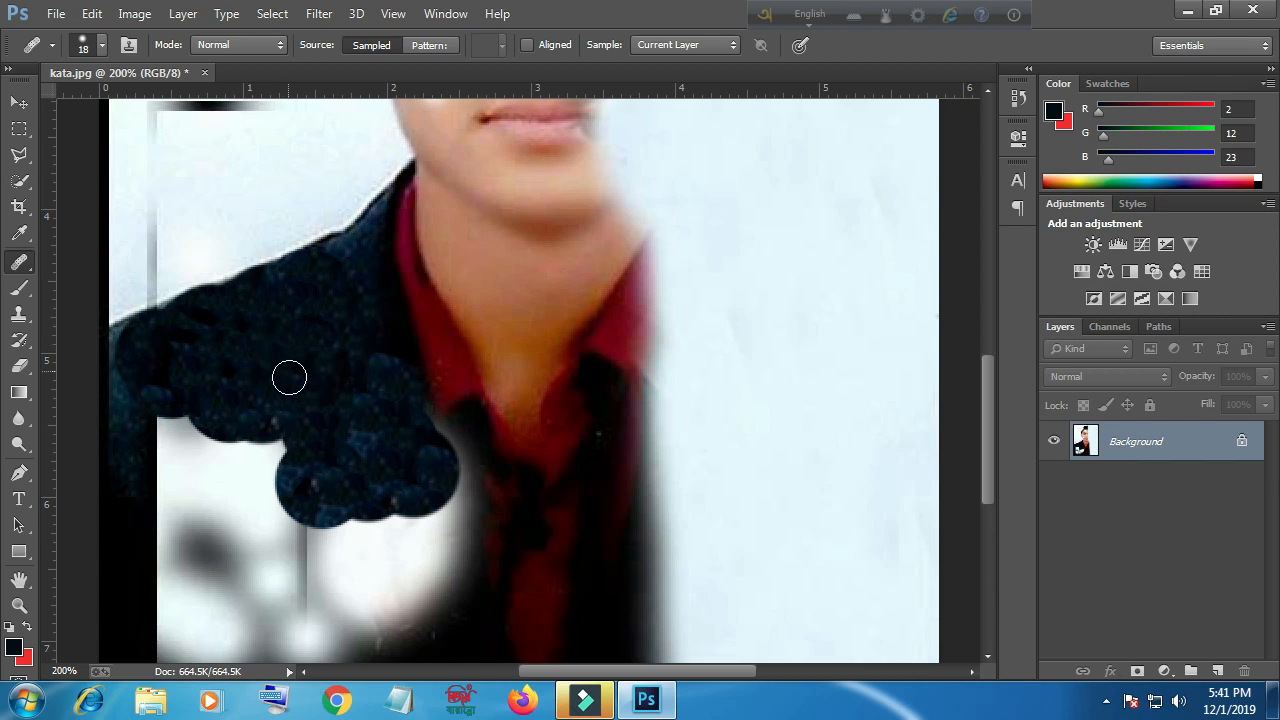
right_click(290, 361)
left_click_drag(333, 400, 352, 404)
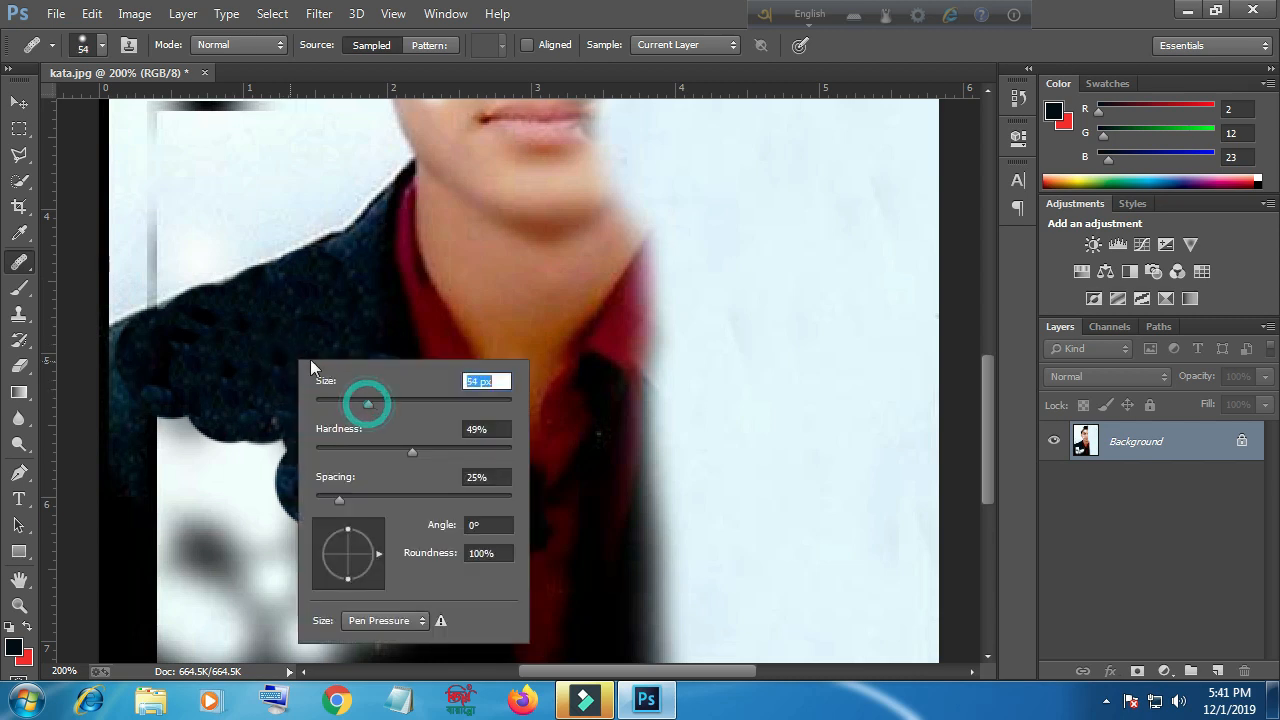
left_click(279, 345, "alt")
left_click(236, 455)
mouse_move(252, 465)
left_mouse_down()
mouse_move(266, 480)
mouse_move(229, 549)
mouse_move(252, 553)
mouse_move(273, 607)
left_mouse_up()
mouse_move(283, 428)
left_mouse_down()
mouse_move(329, 540)
mouse_move(274, 600)
mouse_move(254, 575)
left_mouse_up()
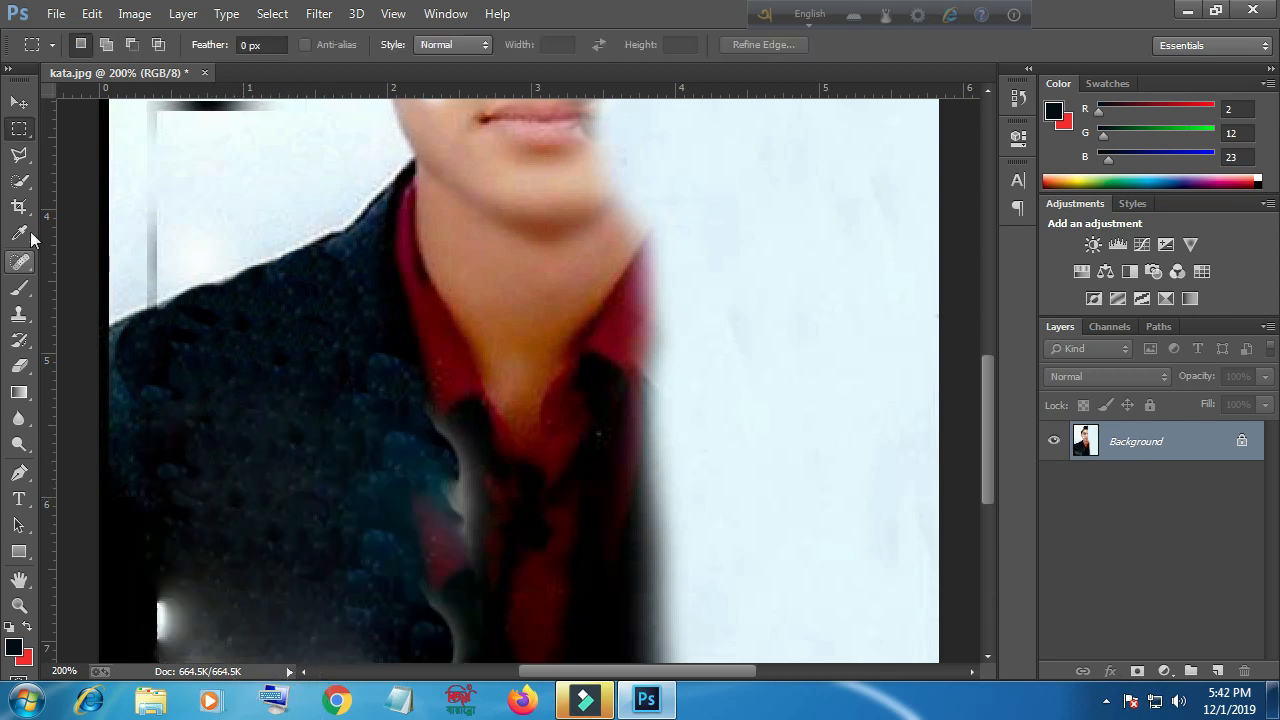
With an 82 px Clone Stamp, cover the discoloured chest area and the white spot near the jacket's lower outer edge with sampled fabric
left_click(19, 313)
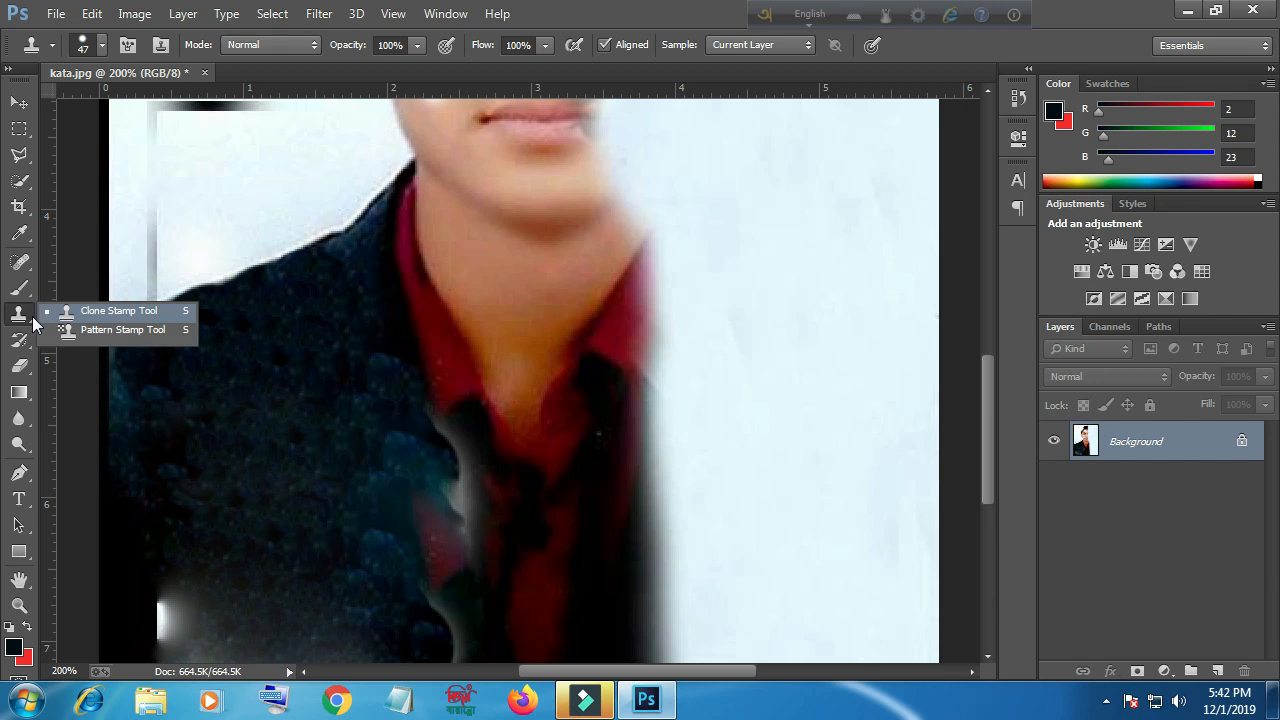
left_click(125, 320)
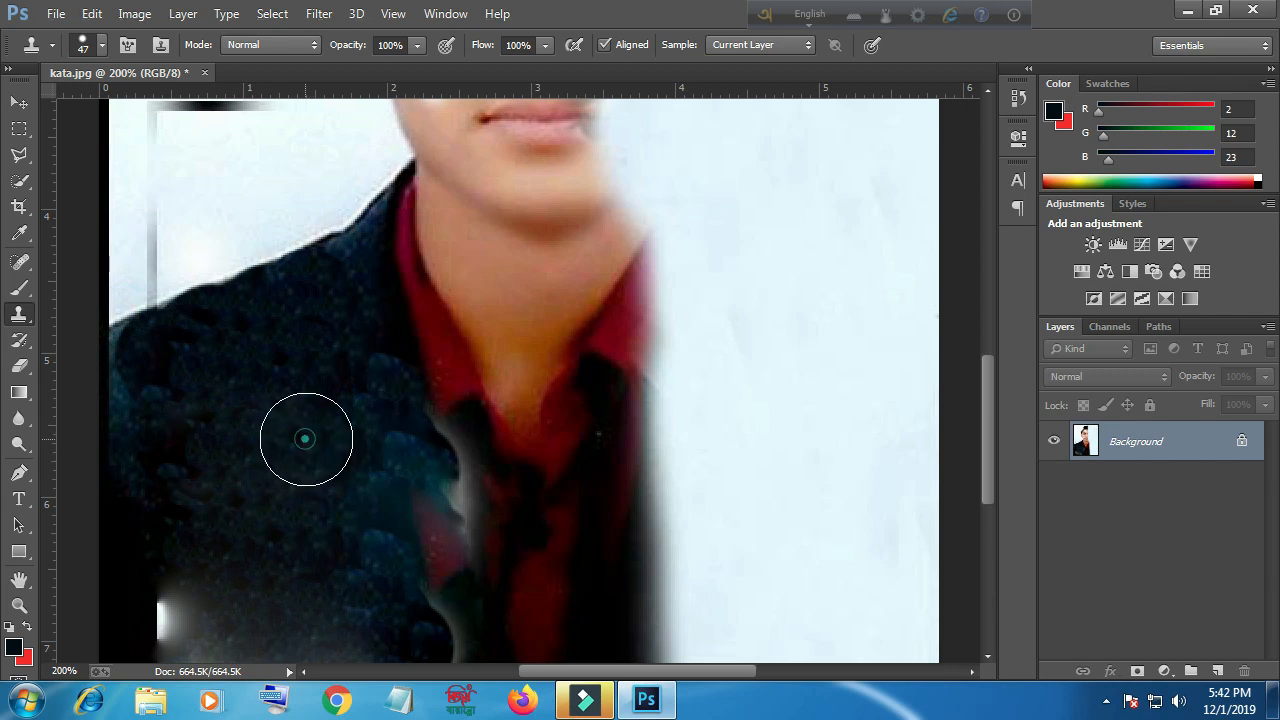
left_click(389, 476)
key("alt")
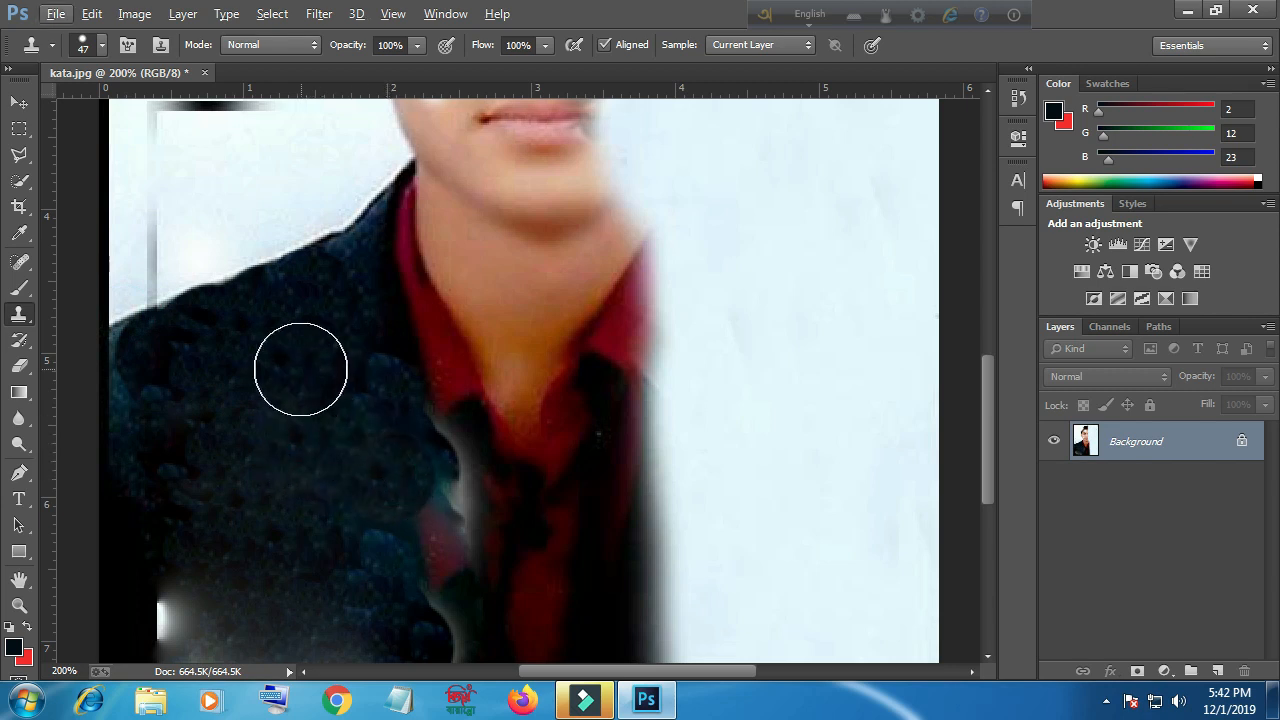
right_click(301, 369)
left_click(453, 417)
left_click(283, 372, "alt")
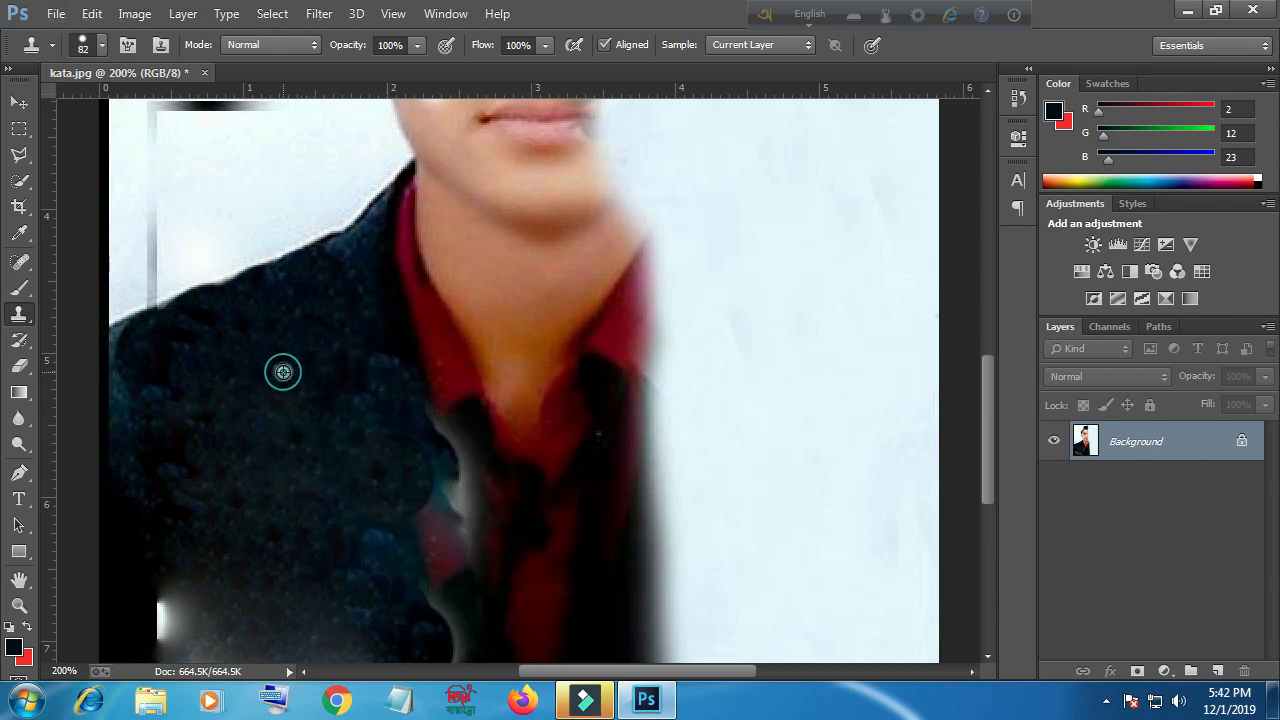
left_click(379, 481)
mouse_move(379, 481)
left_mouse_down()
mouse_move(404, 608)
mouse_move(330, 624)
mouse_move(206, 619)
mouse_move(283, 432)
left_mouse_up()
left_click(283, 432, "alt")
left_click_drag(194, 611, 171, 531)
Resample the chest fabric and clone it over the grey fringe along the jacket's front edge beside the shirt
left_click(334, 478, "alt")
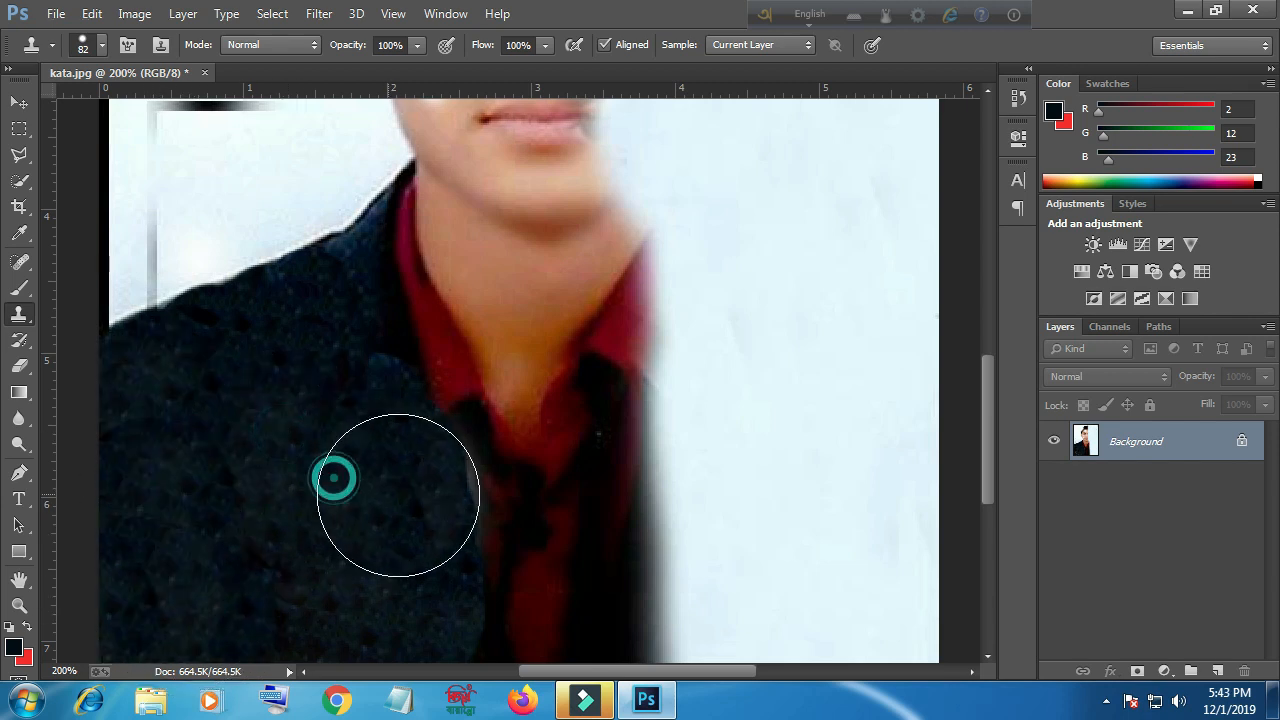
left_click_drag(398, 495, 390, 526)
left_click(346, 492, "alt")
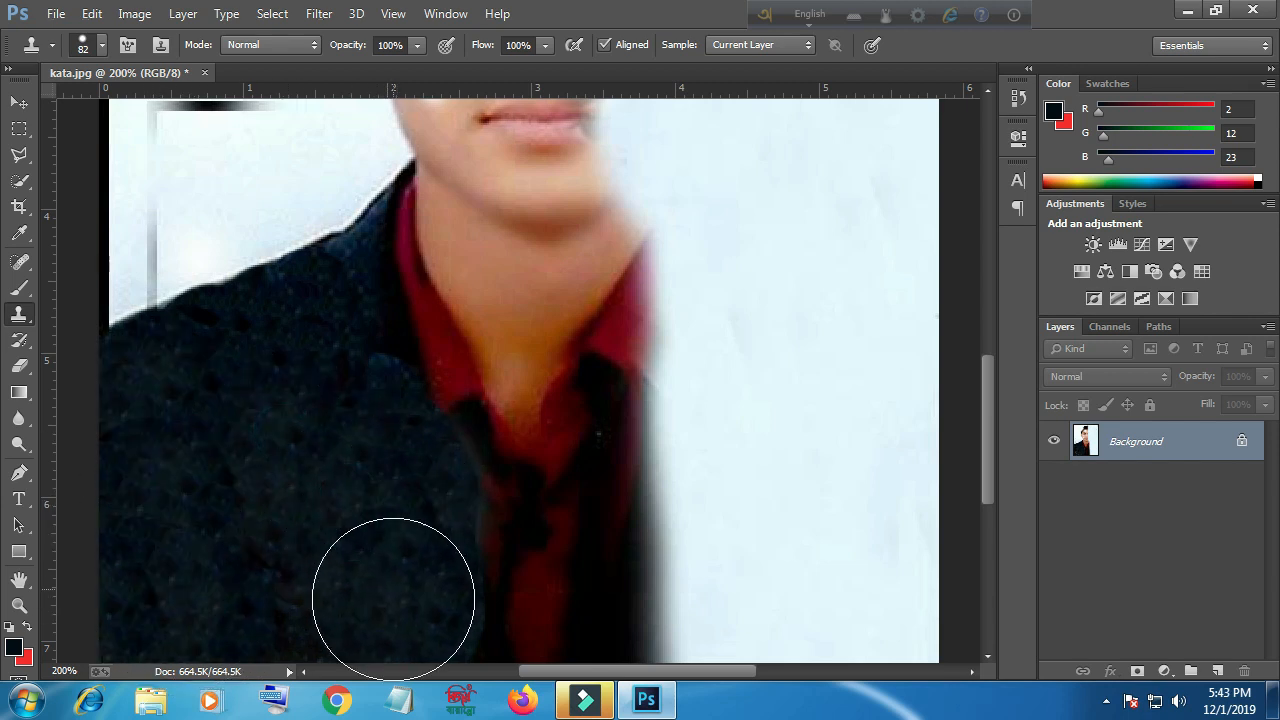
Clone sampled fabric along the lower front edge of the jacket to extend it cleanly against the red shirt
left_click(406, 625)
left_click(414, 650)
left_click(369, 537, "alt")
left_click(425, 624)
left_click(396, 537, "alt")
left_click(409, 538)
left_click(393, 555)
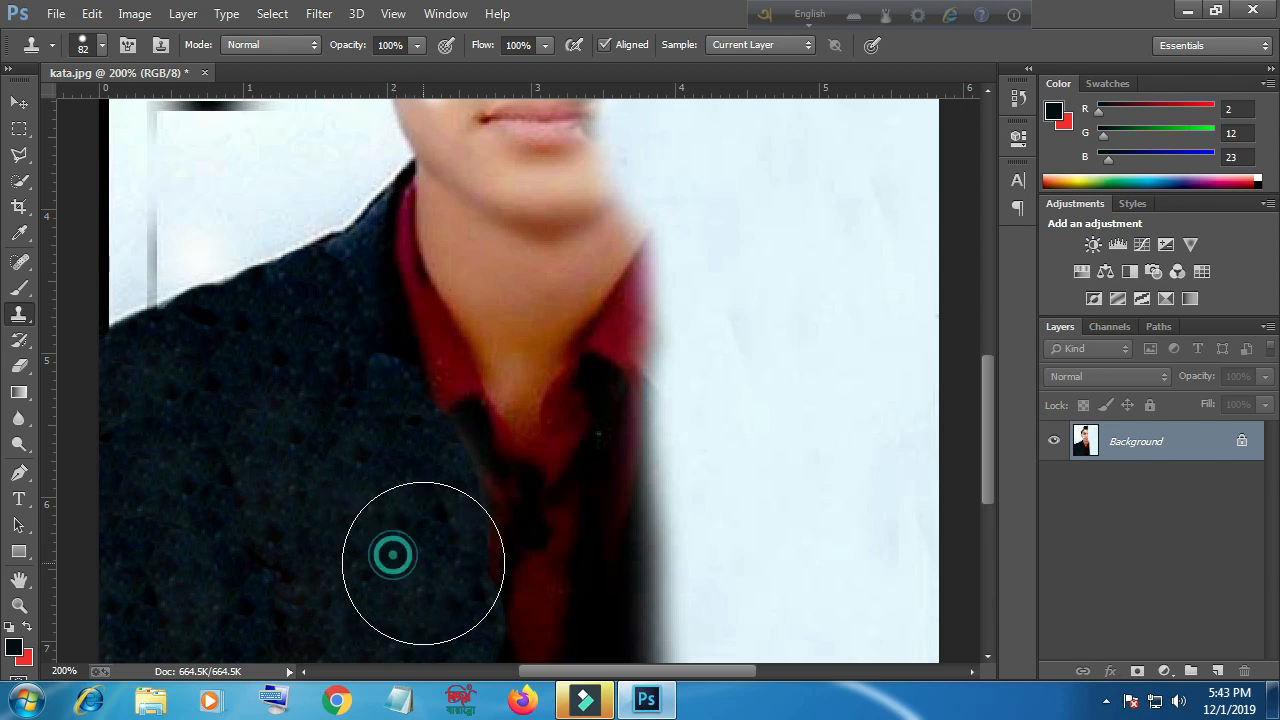
left_click(418, 562)
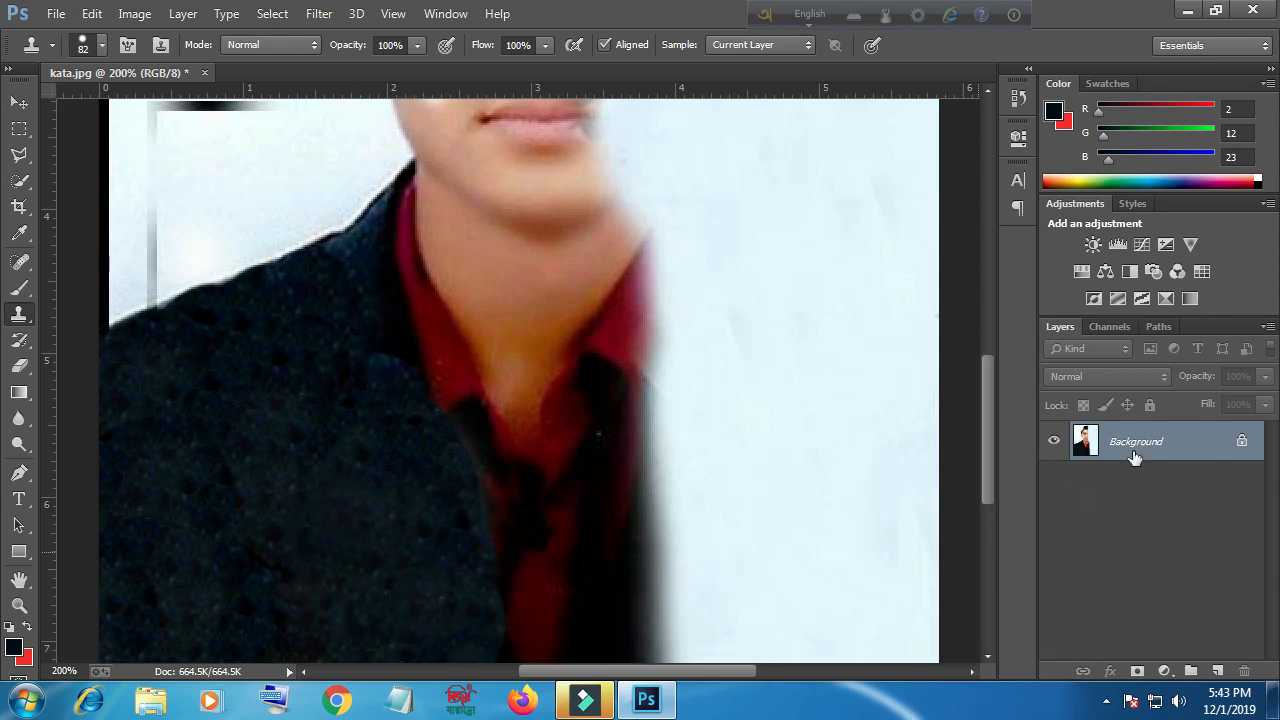
scroll(460, 507, "up", 3)
scroll(456, 508, "down", 2)
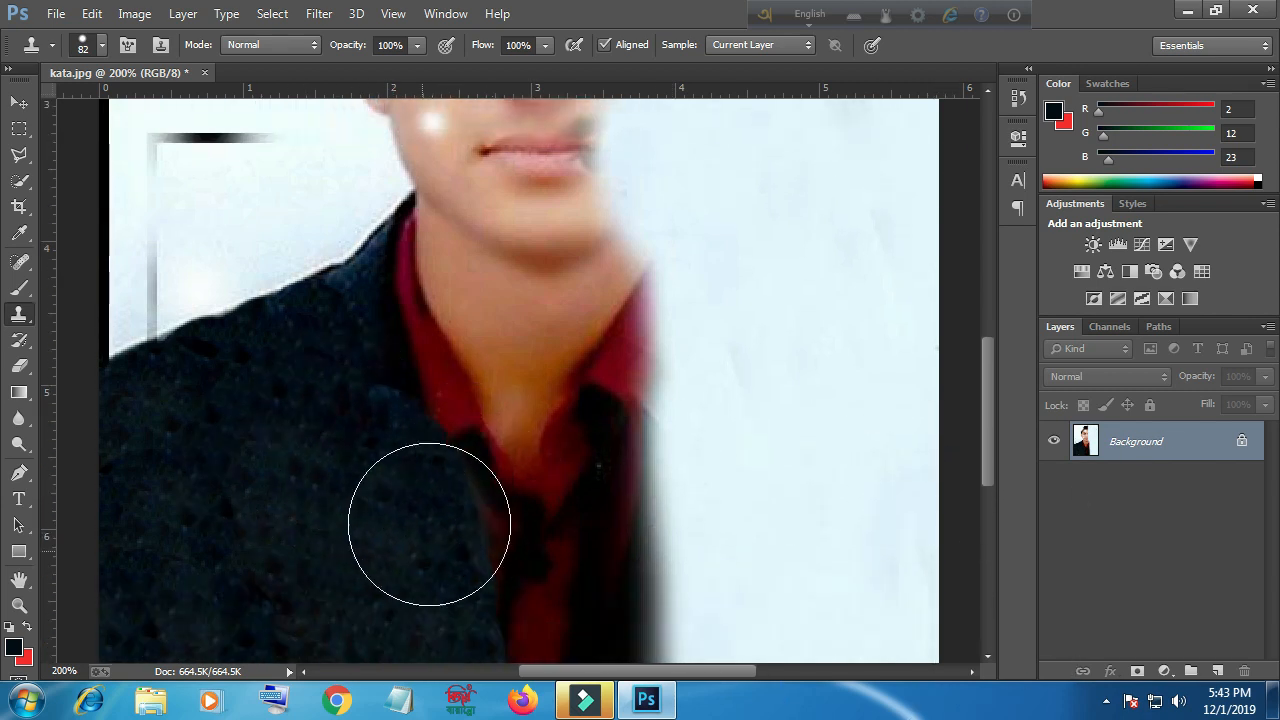
With a 33 px Brush at 58% flow, paint sampled forehead skin tone over the white spot on the forehead
scroll(415, 512, "down", 1)
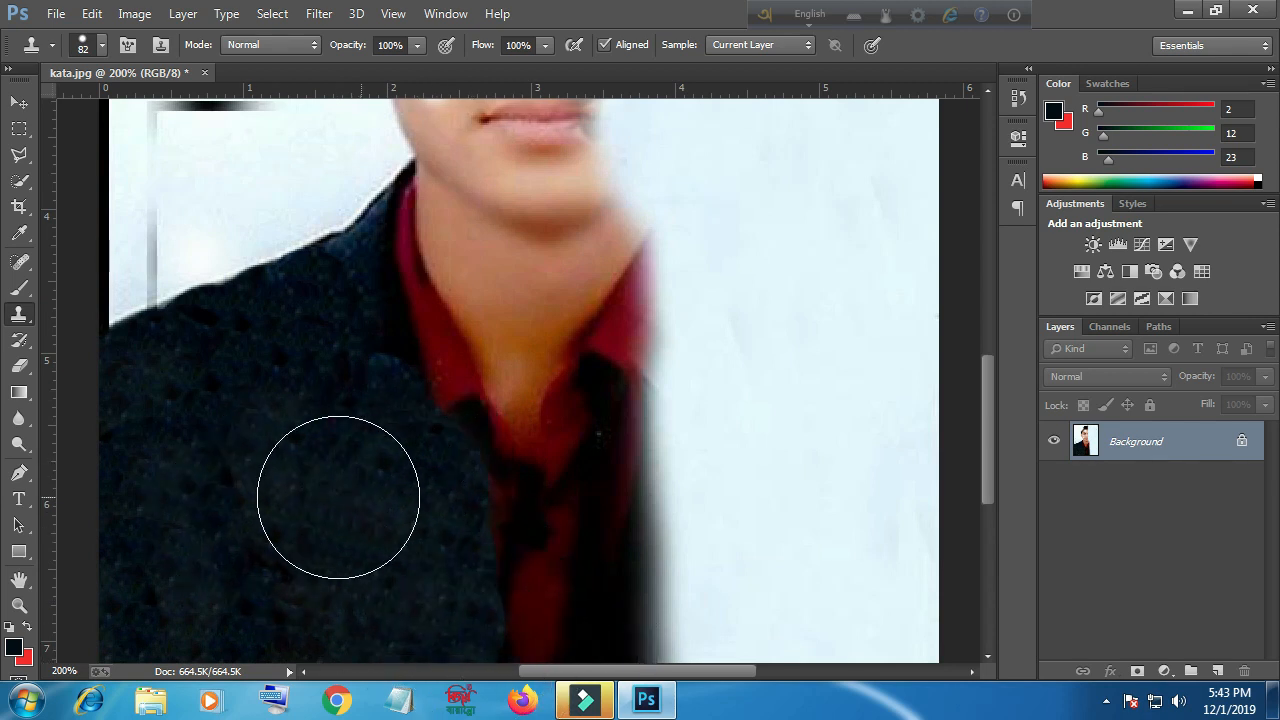
scroll(390, 490, "up", 2)
scroll(600, 515, "up", 6)
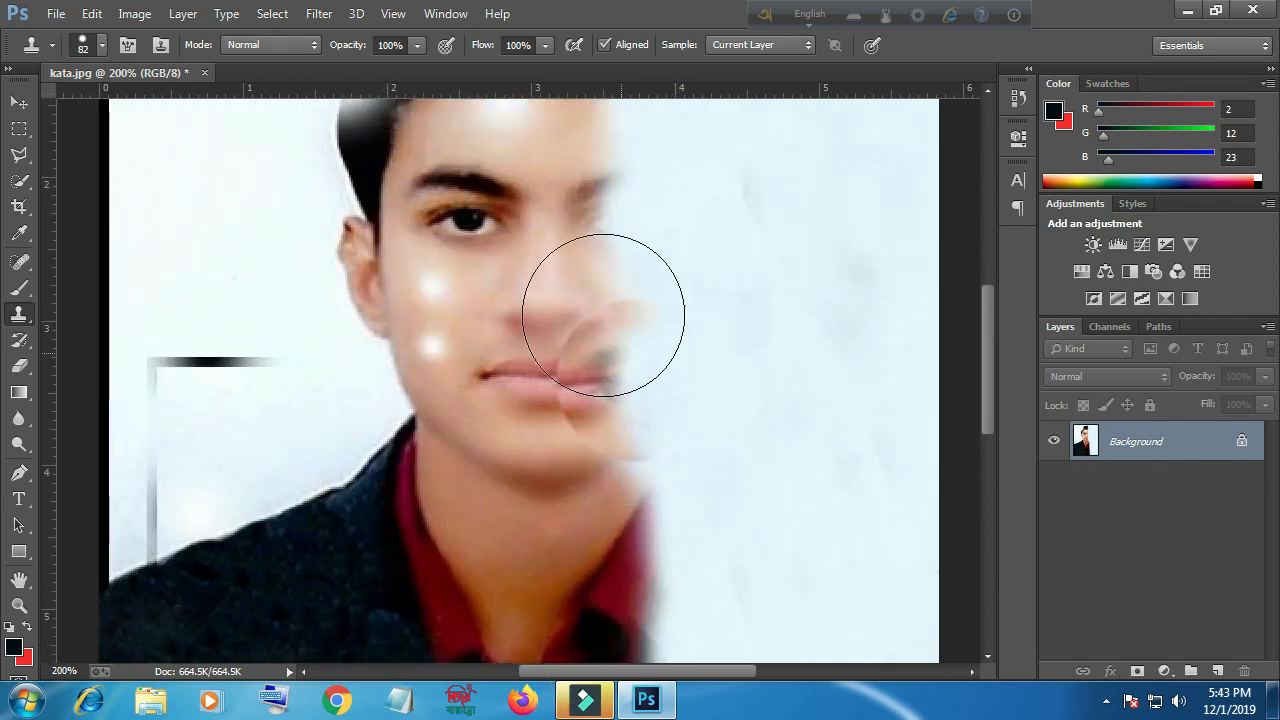
scroll(508, 400, "left", 2)
scroll(540, 388, "up", 3)
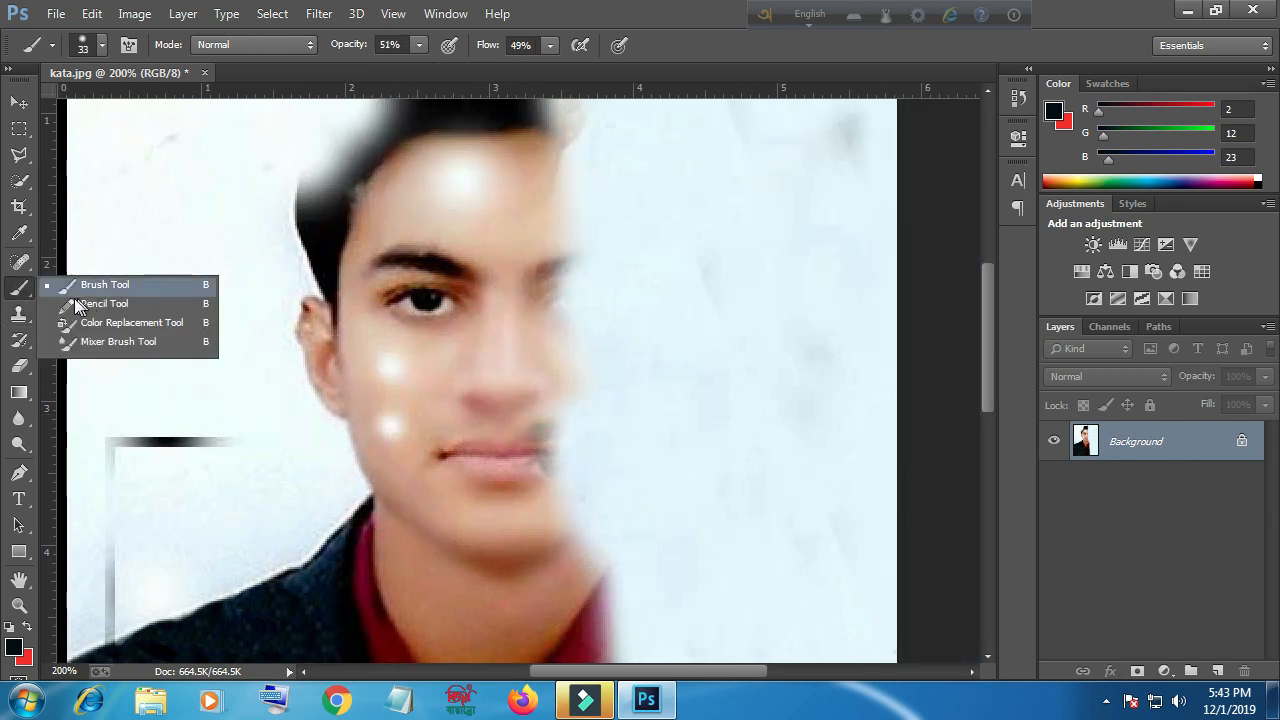
left_click(130, 284)
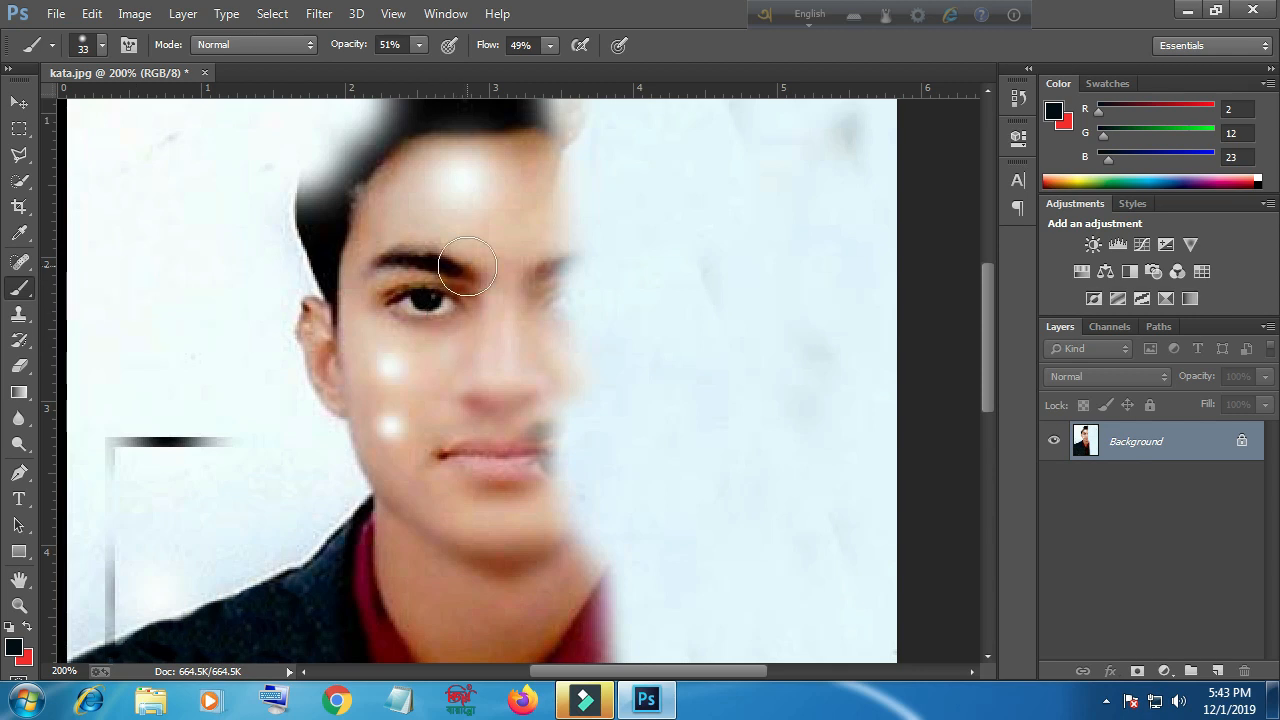
left_click(516, 163, "alt")
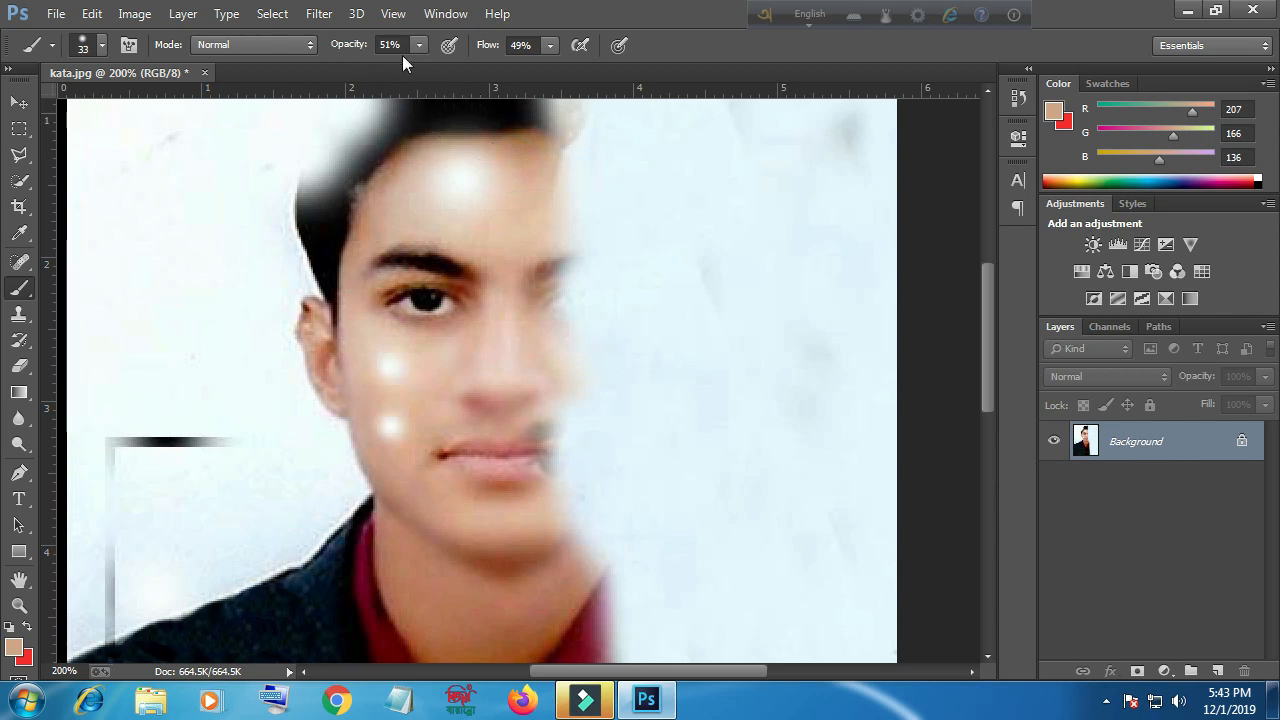
left_click(549, 45)
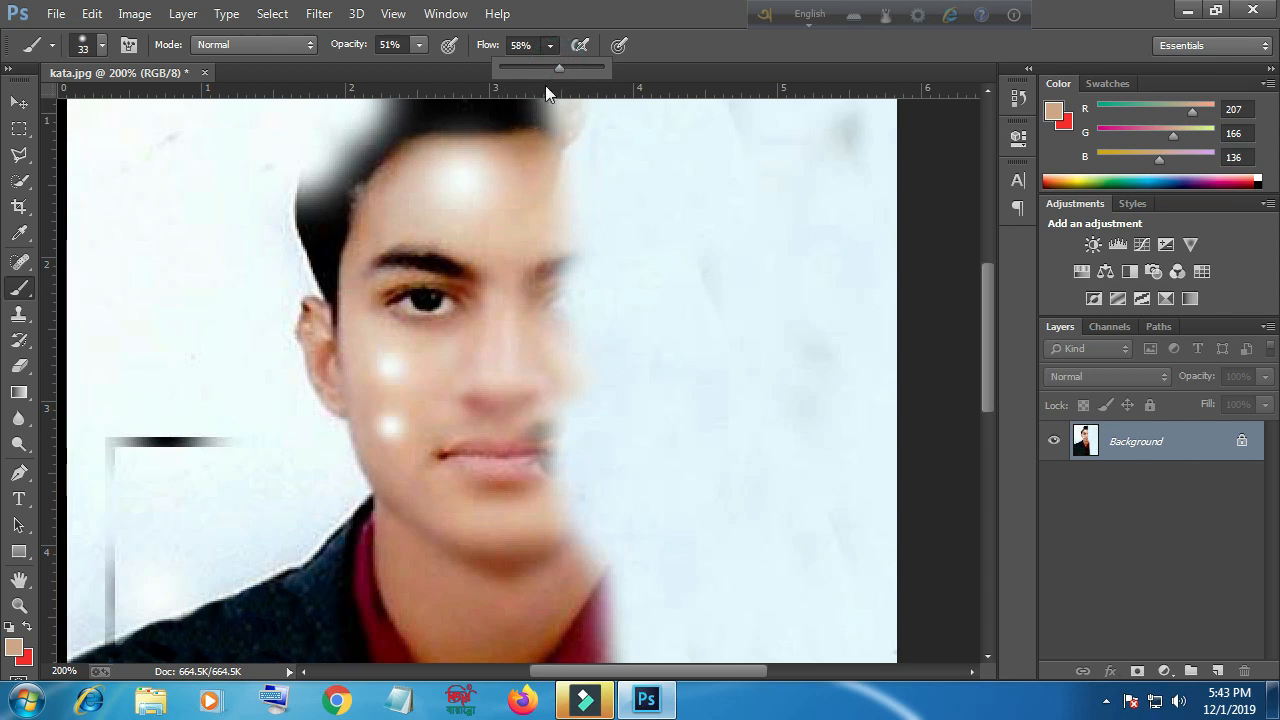
left_click(520, 178, "alt")
left_click_drag(474, 184, 464, 187)
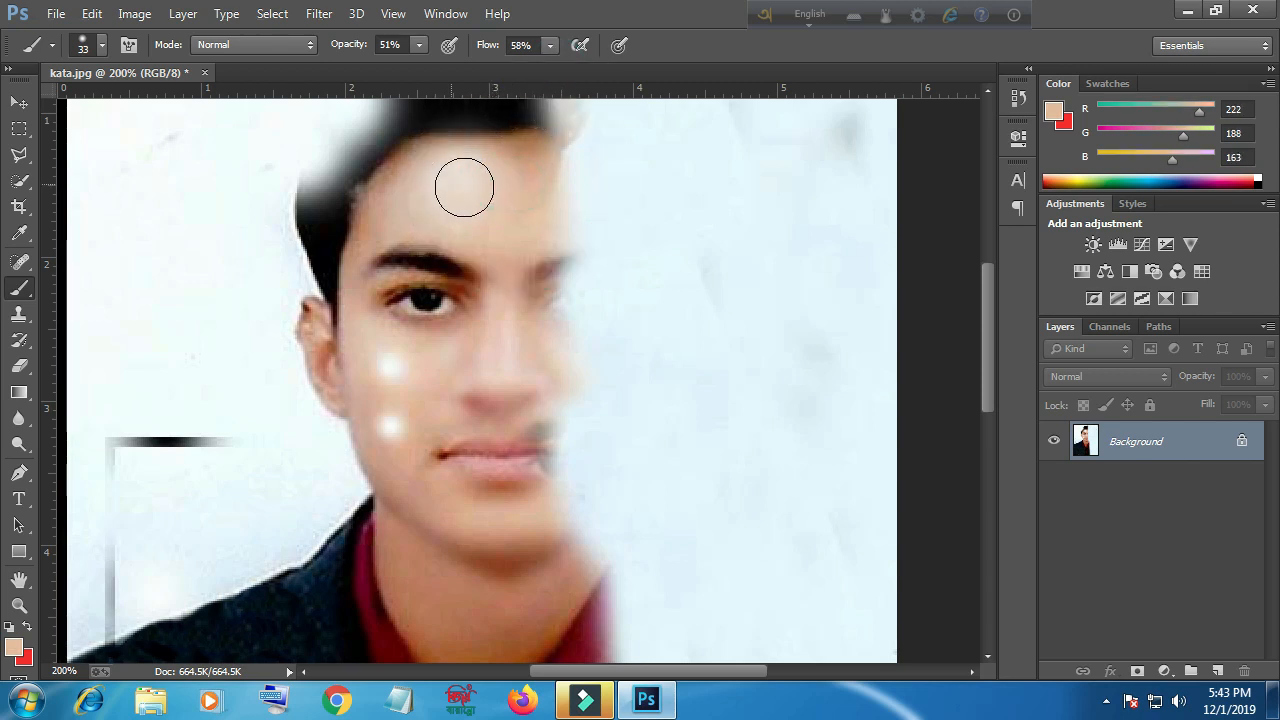
Sample nearby cheek skin and paint over the two white spots on the cheek
left_click(429, 365, "alt")
left_click(391, 364)
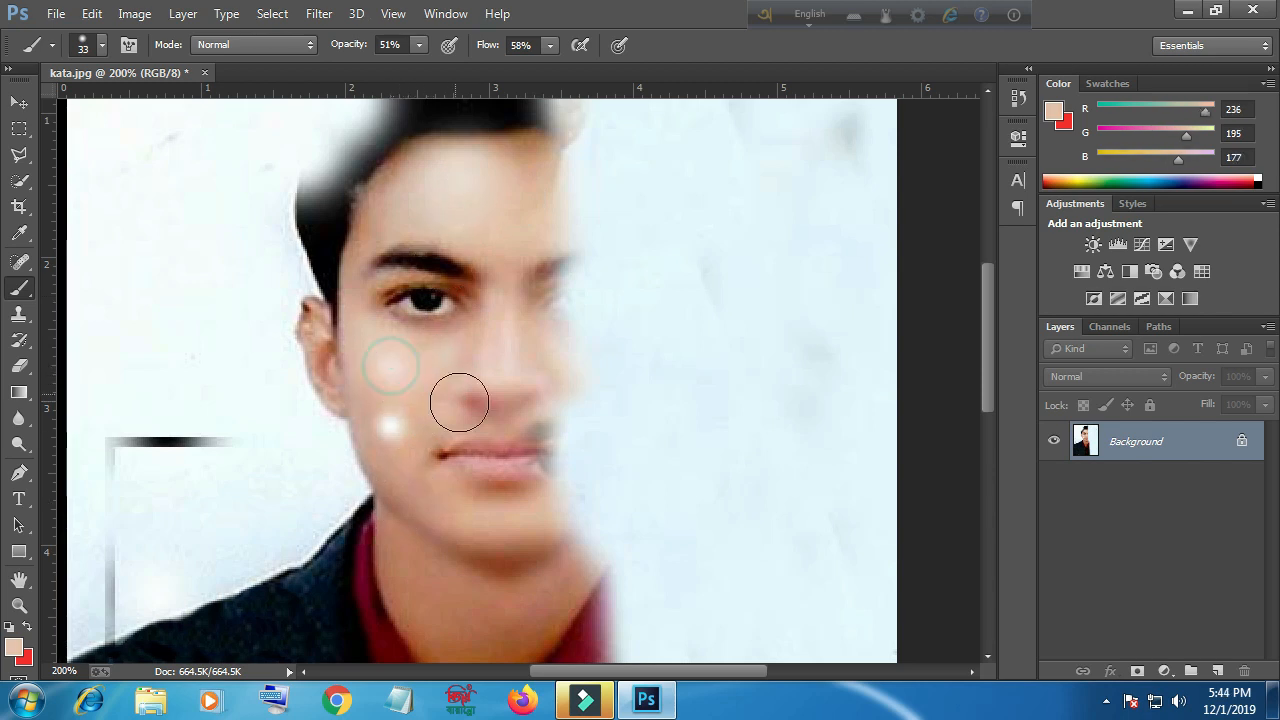
left_click(407, 381, "alt")
left_click(391, 434)
left_click(389, 428)
left_click(412, 384, "alt")
left_click(394, 372)
left_click(410, 369, "alt")
left_click(400, 436)
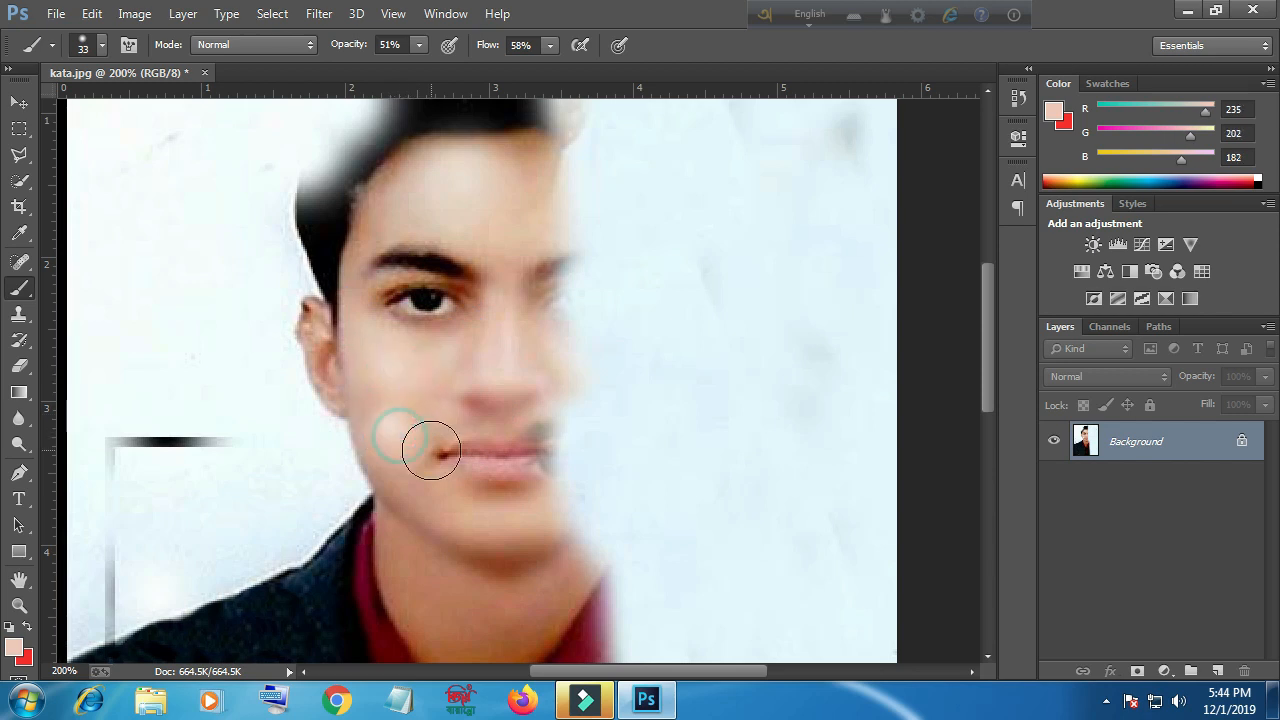
Resample the cheek tone and dab over the repaired cheek spots to blend them into the surrounding skin
left_click(407, 380, "alt")
left_click(397, 426)
left_click(418, 374, "alt")
left_click(405, 361)
left_click(410, 394)
Brush sampled skin tones across the forehead between the hairline and the eyebrow to even out its colour
scroll(420, 480, "up", 3)
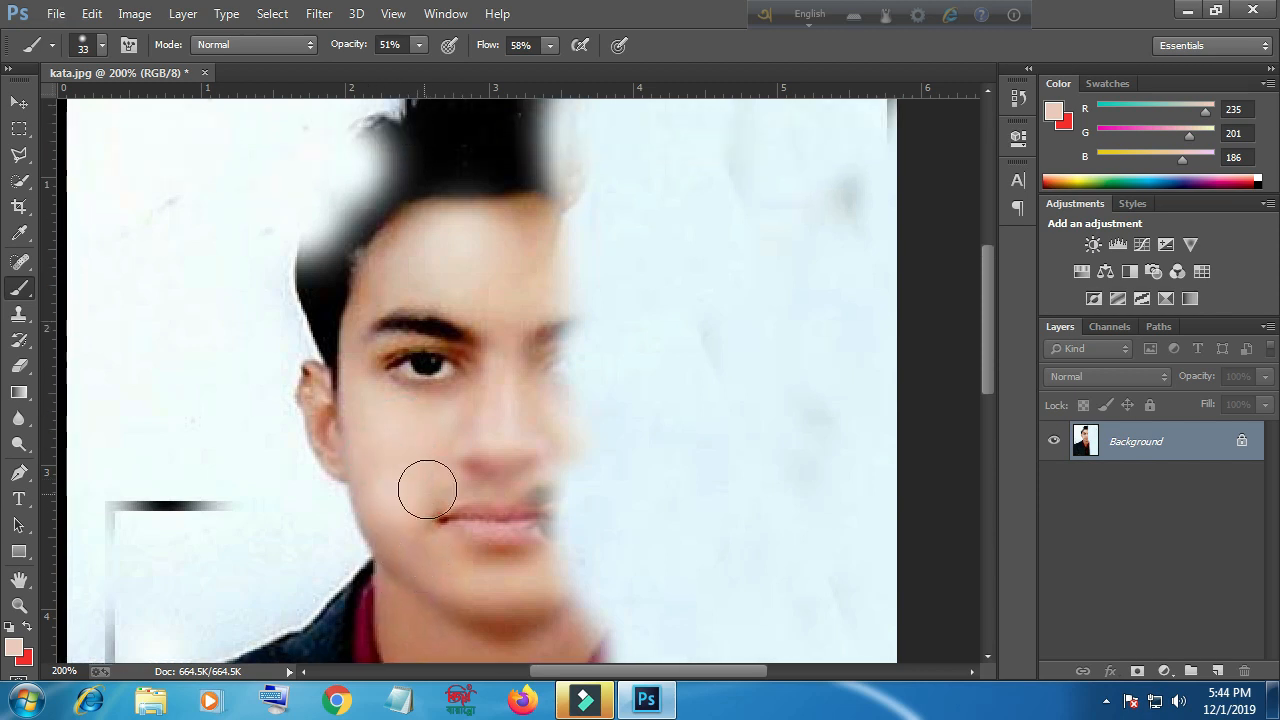
left_click(512, 279, "alt")
left_click(477, 286)
left_click(451, 291)
left_click(508, 301)
mouse_move(434, 314)
left_mouse_down()
mouse_move(484, 317)
mouse_move(473, 347)
left_mouse_up()
left_click(443, 277)
left_click(476, 305, "alt")
left_click(474, 278)
left_click(403, 303)
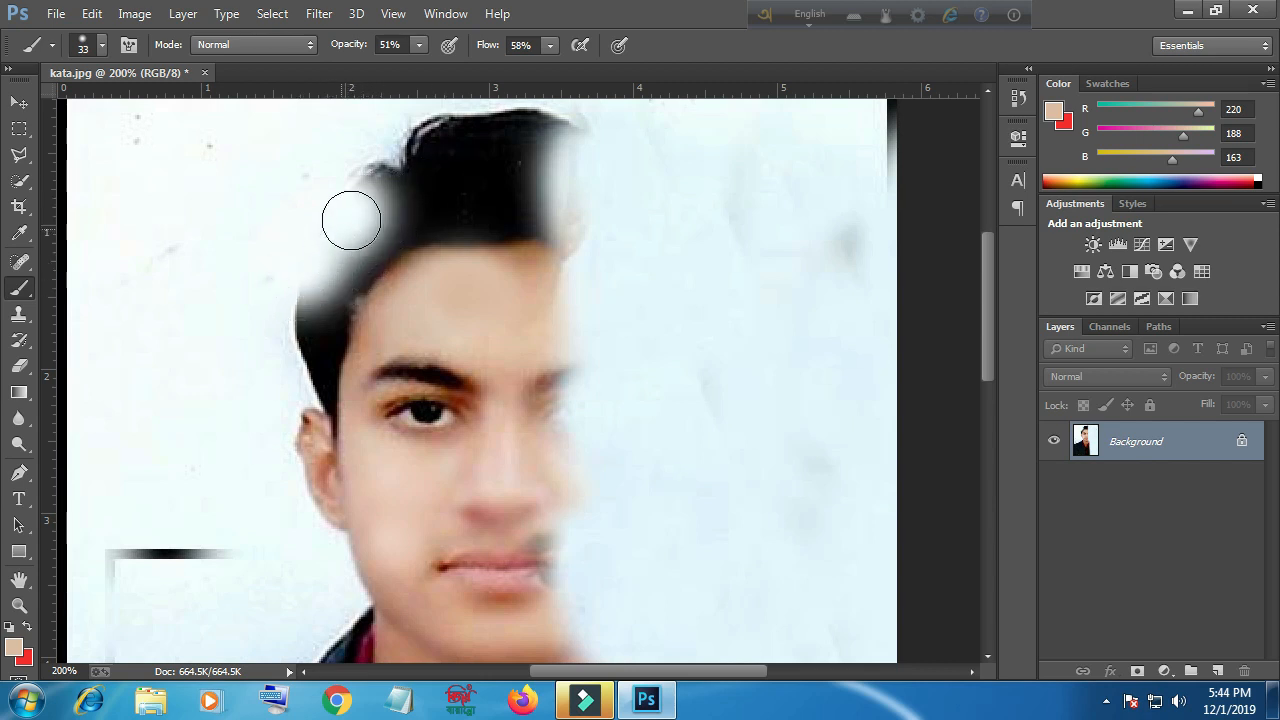
Start a Pen tool path along the forehead hairline beside the faded hair and up to the top notch of the hair
left_click(22, 472)
left_click(351, 319)
left_click(369, 285)
left_click(418, 243)
left_click(409, 165)
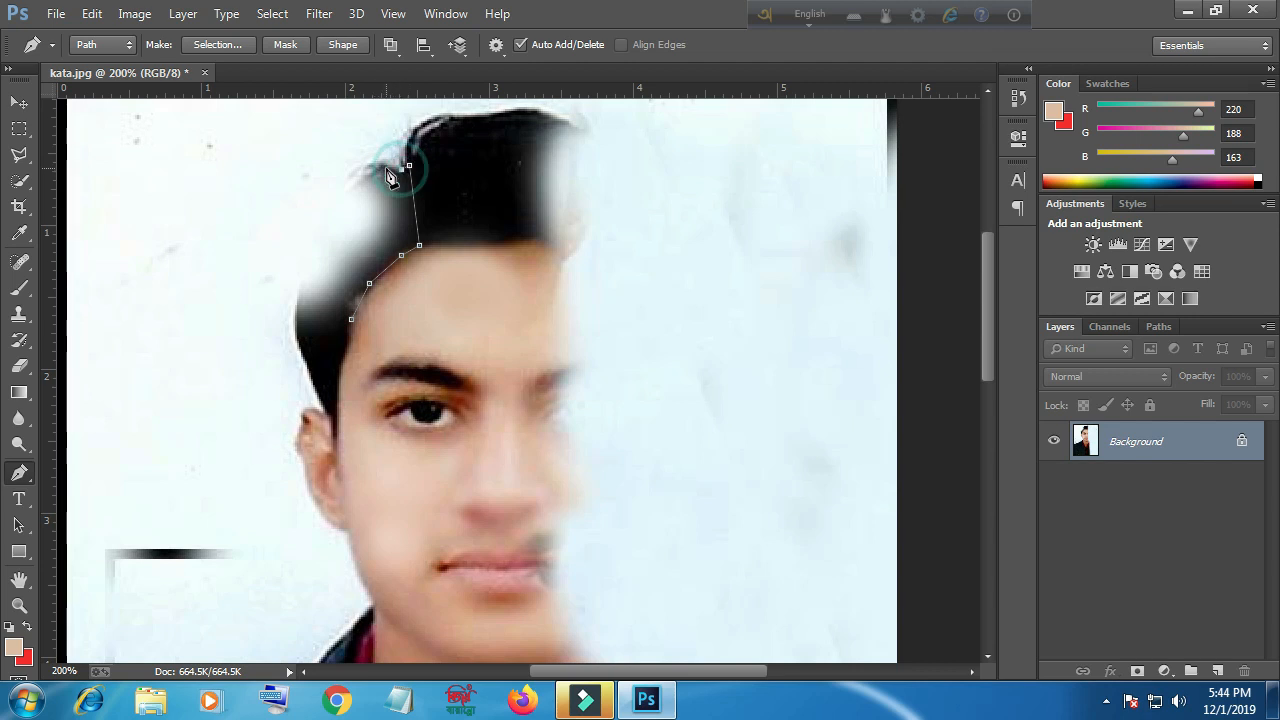
Trace the missing outer curve of the hair down to the temple, close the path and convert it to a selection
left_click(353, 176)
left_click(329, 209)
left_click(309, 253)
left_click(299, 288)
left_click(296, 322)
left_click(303, 352)
left_click(313, 378)
left_click(327, 377)
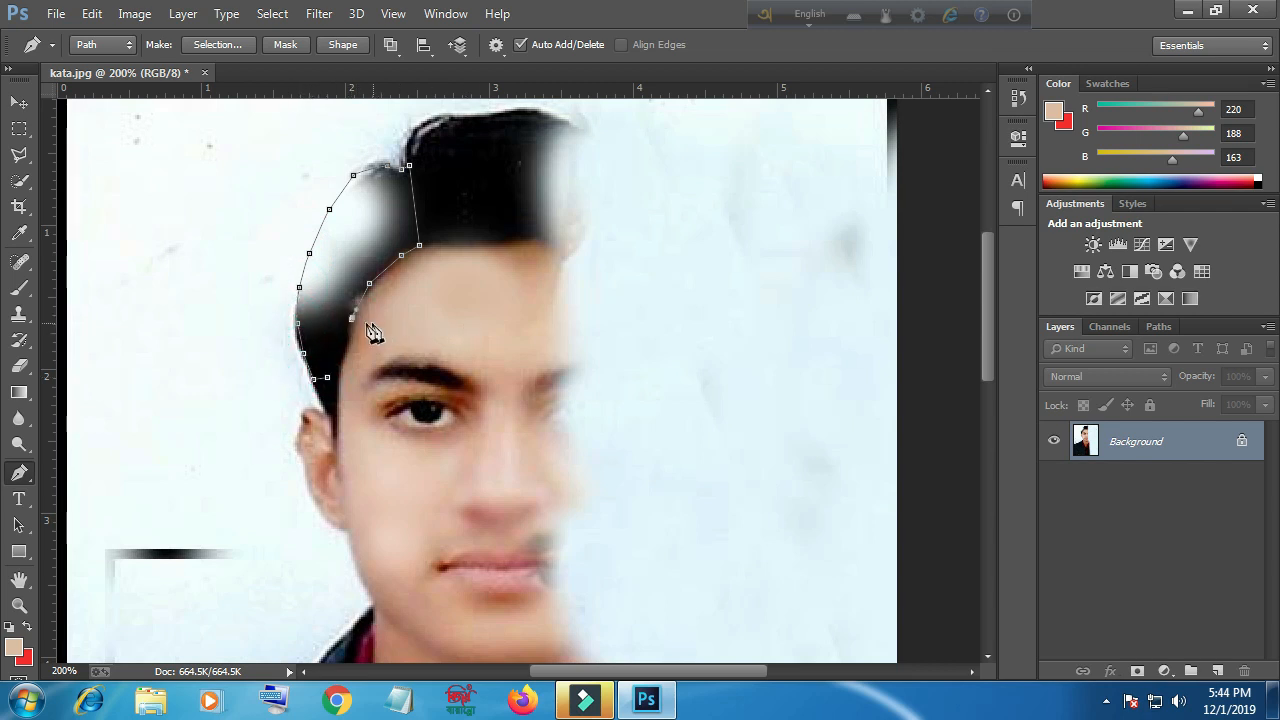
left_click(350, 321)
key("ctrl+Return")
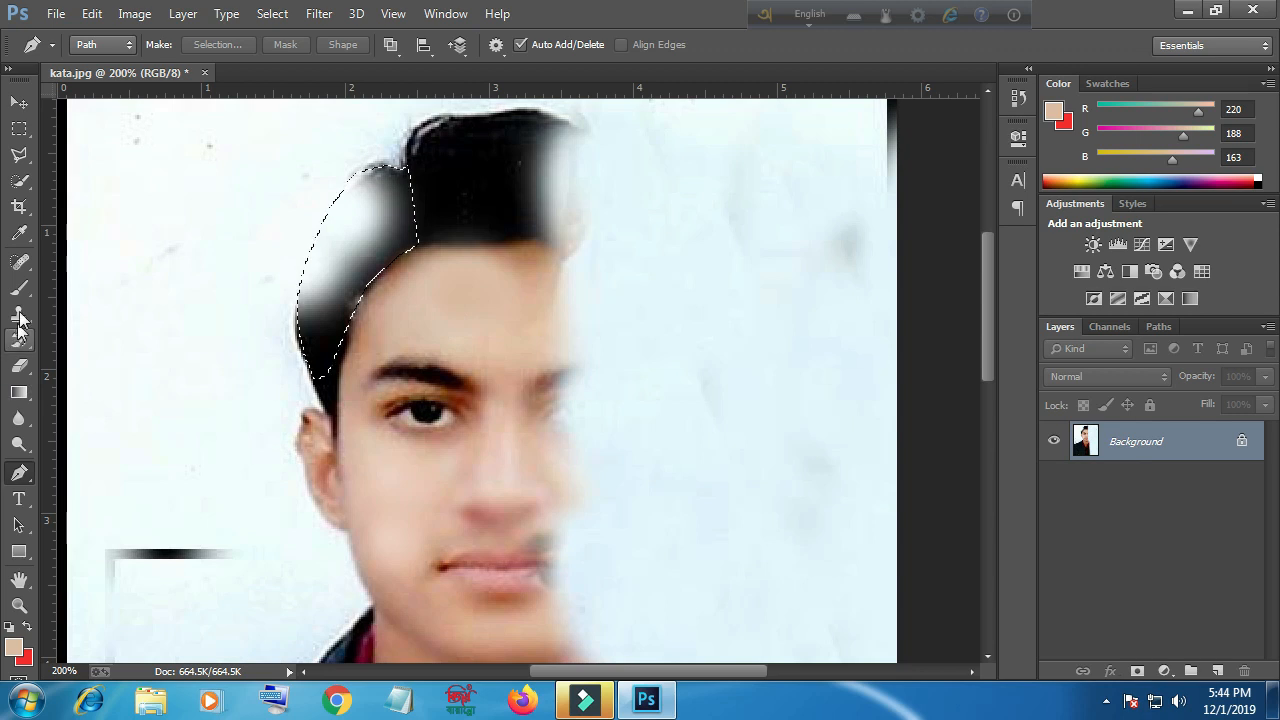
Fill the selected hair area with sampled black using the 33 px Brush and deselect it
left_click(27, 266)
left_click(20, 288)
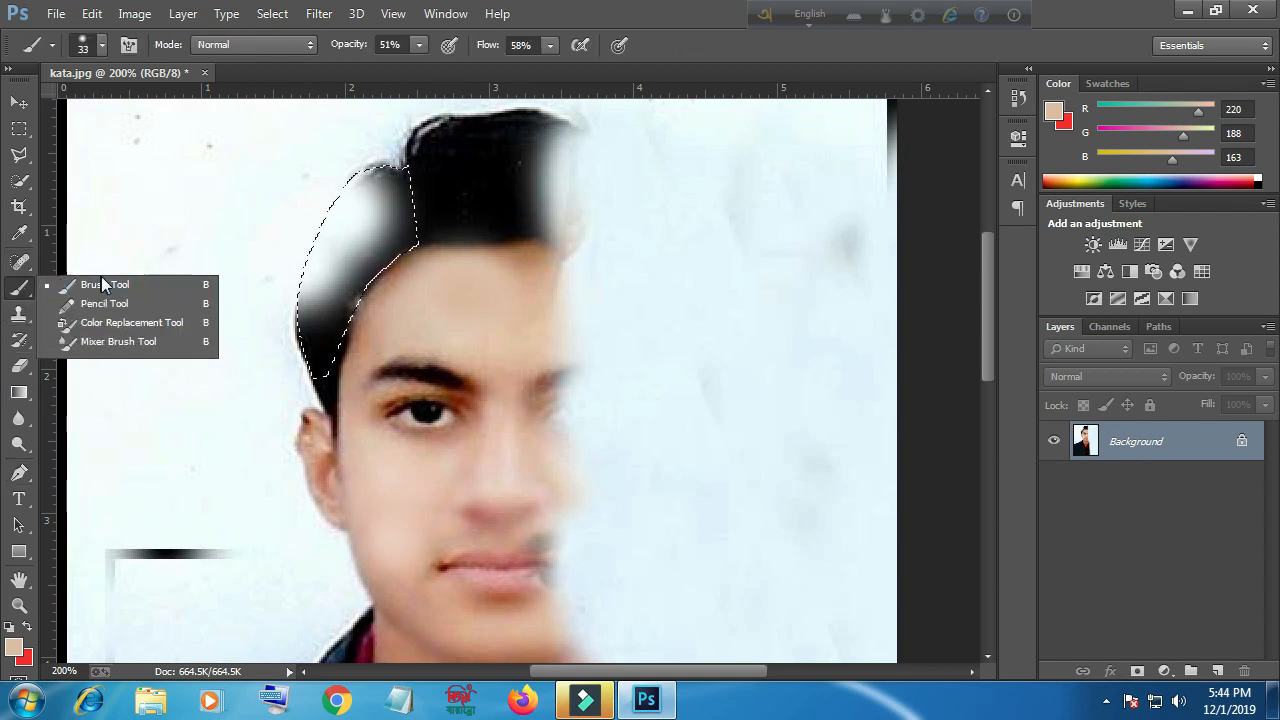
left_click(111, 284)
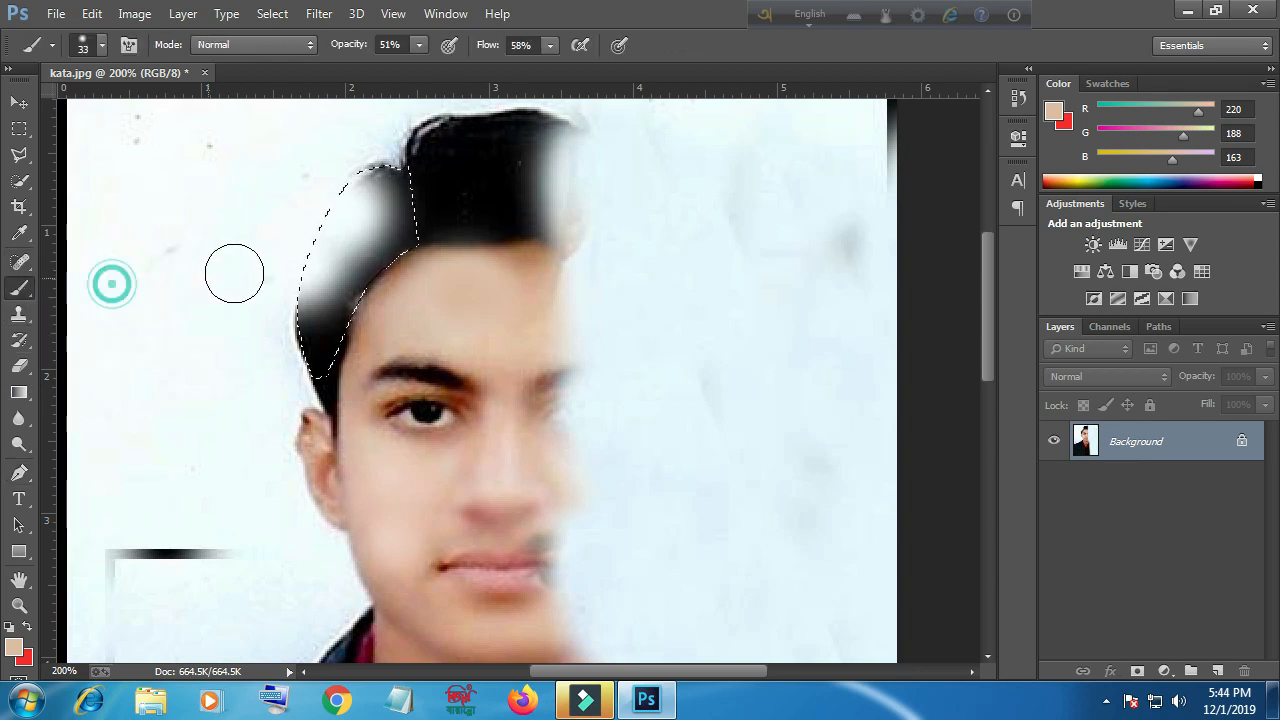
left_click(477, 175, "alt")
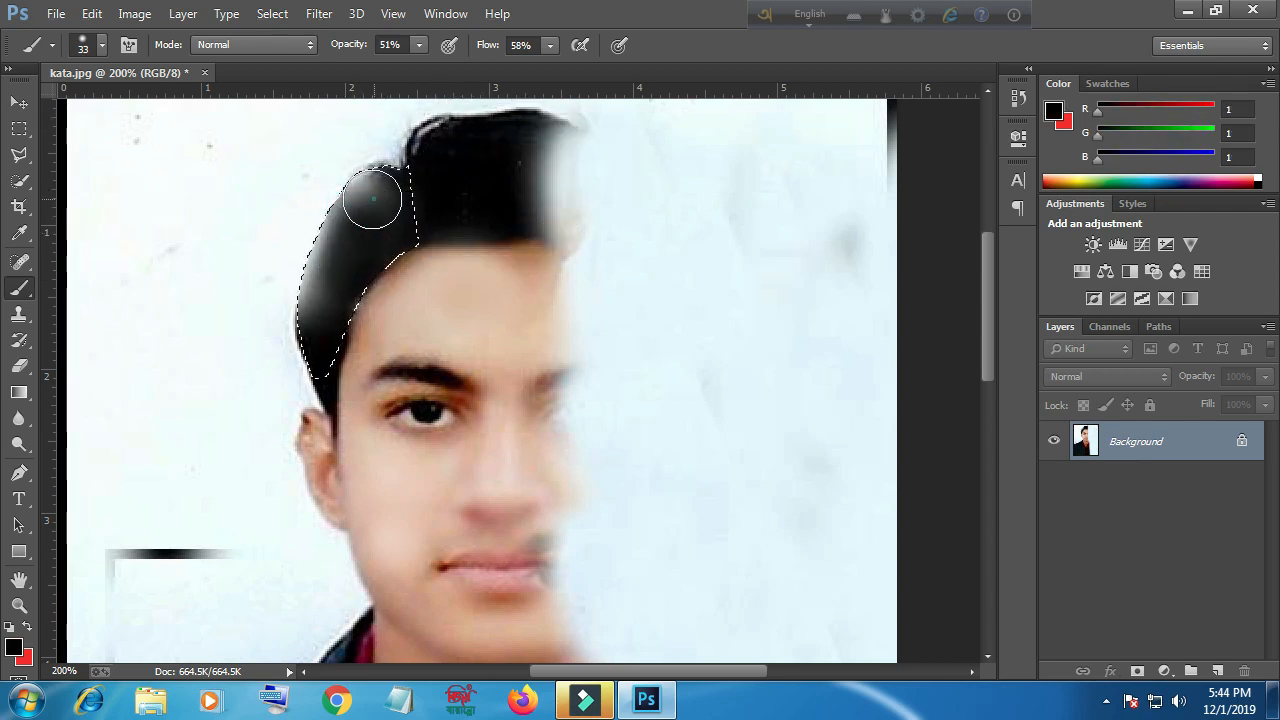
mouse_move(370, 196)
left_mouse_down()
mouse_move(346, 140)
mouse_move(361, 242)
left_mouse_up()
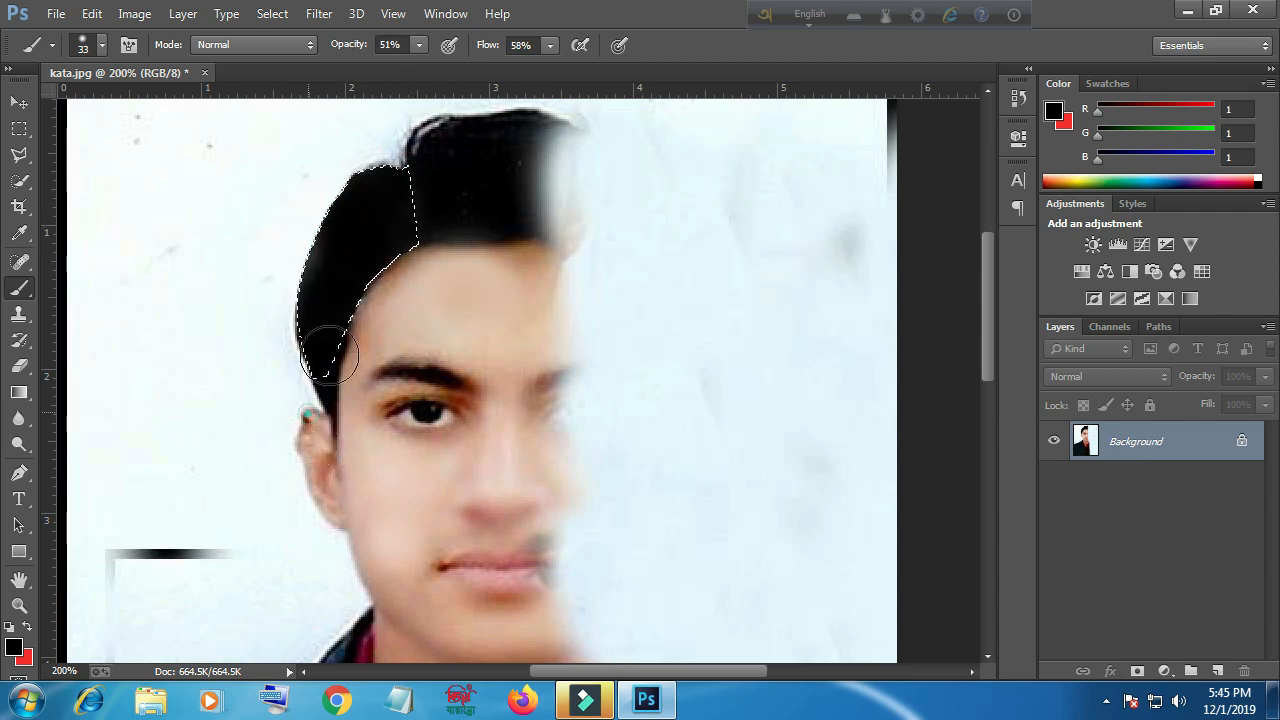
left_click(362, 245)
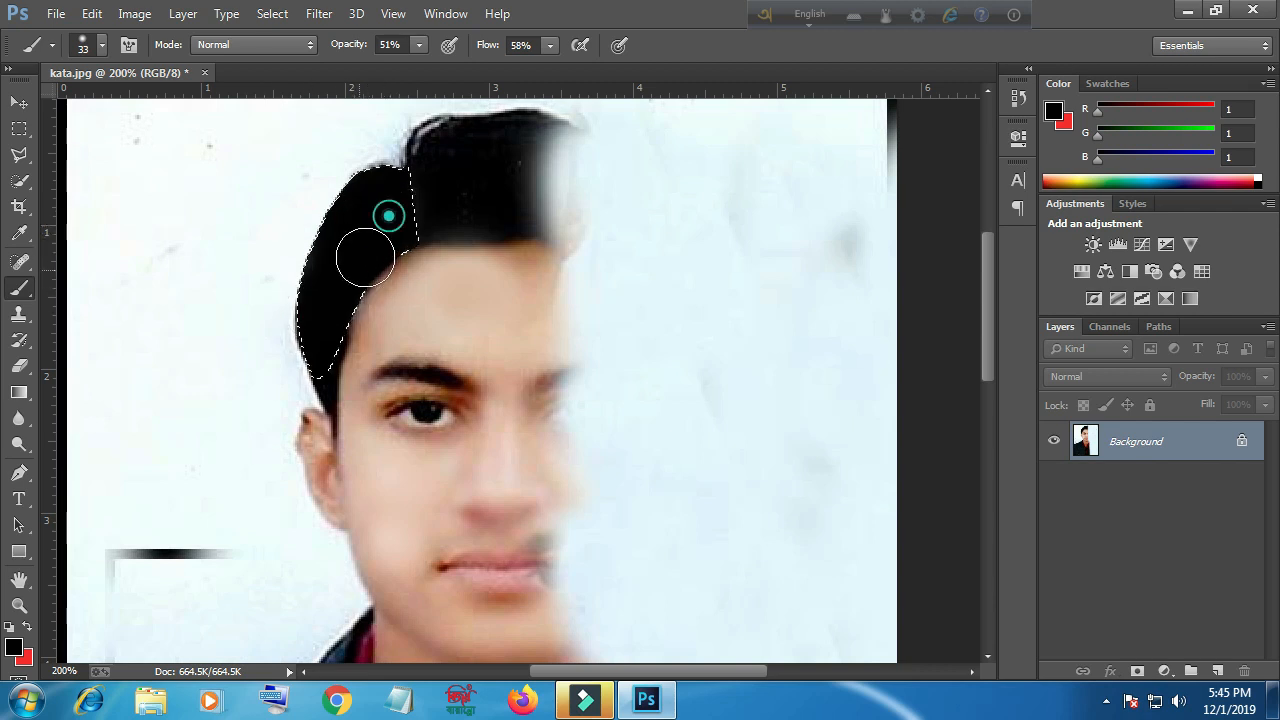
left_click_drag(354, 188, 342, 234)
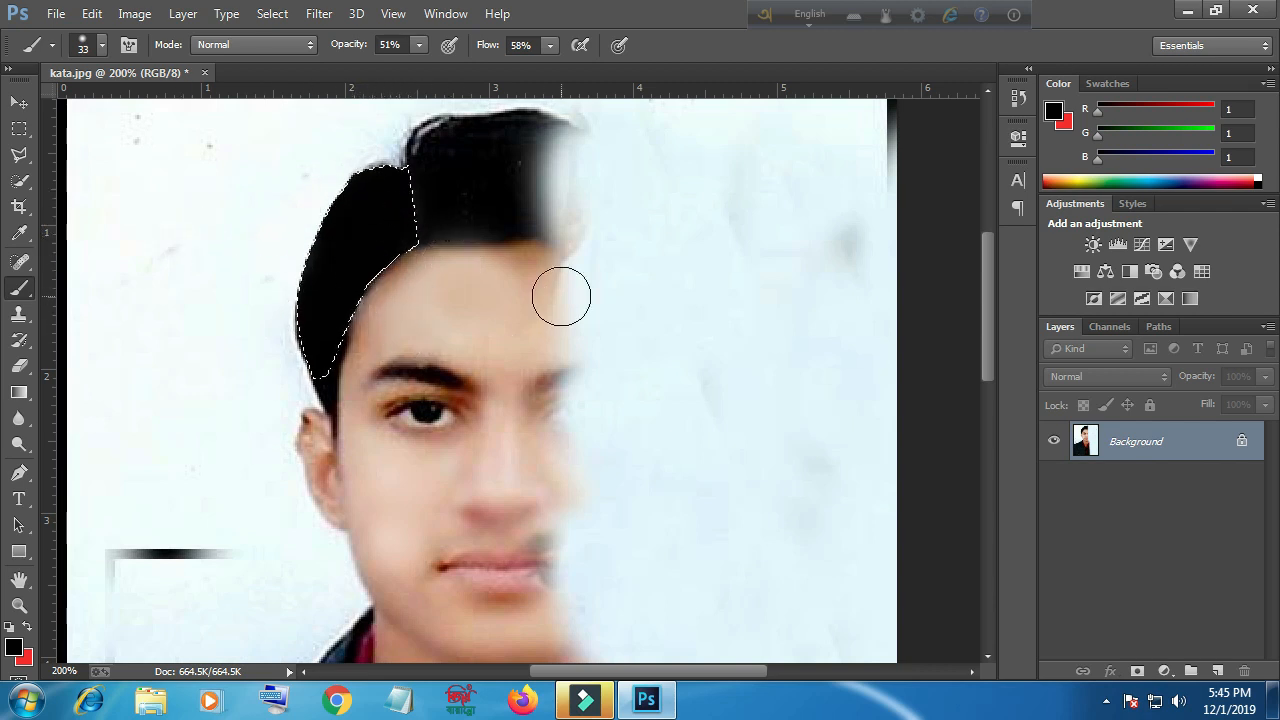
left_click(19, 128)
left_click(360, 258)
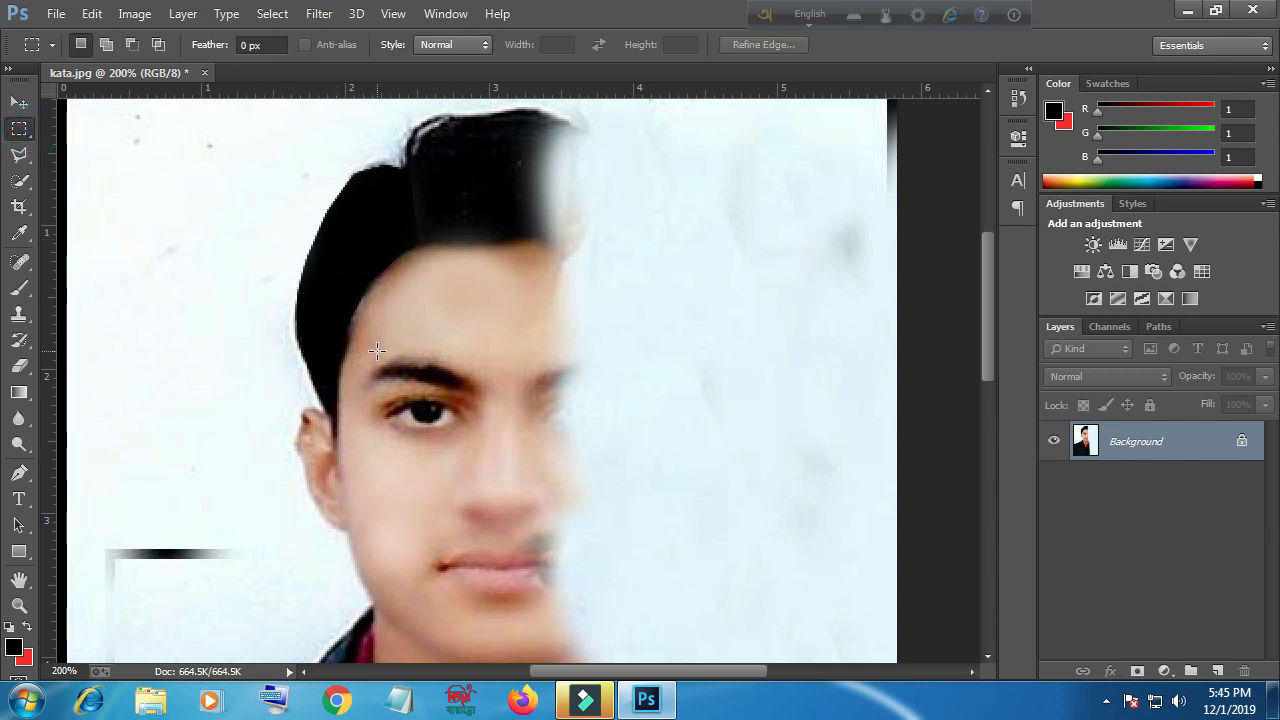
Start a Pen tool path at the picture's side edge and trace along the jacket shoulder up to the collar
scroll(378, 345, "down", 5)
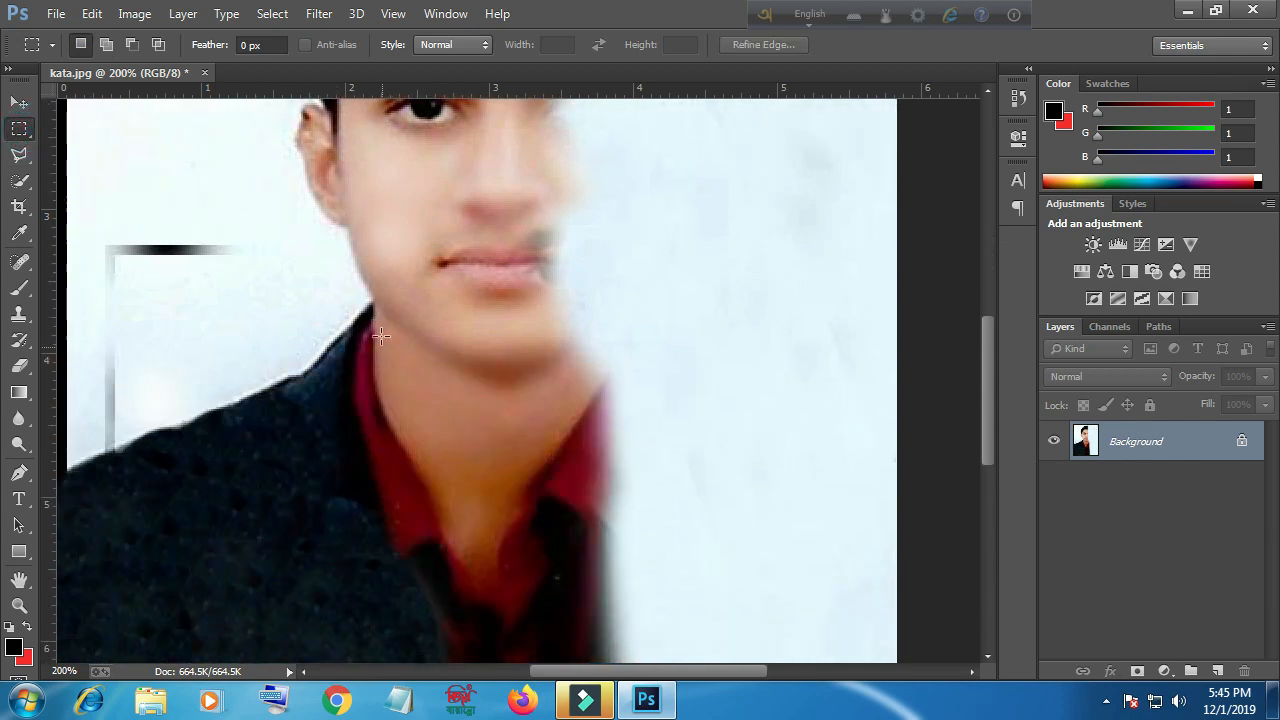
scroll(381, 337, "up", 4)
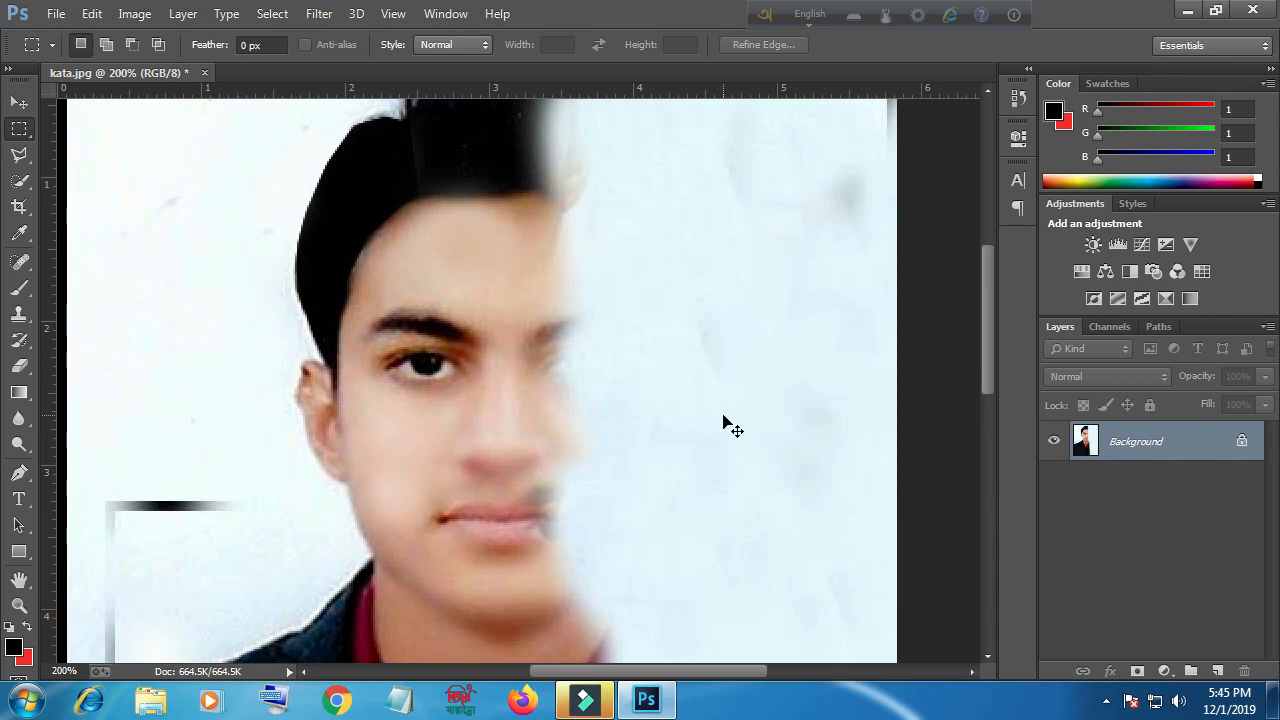
key("ctrl+minus")
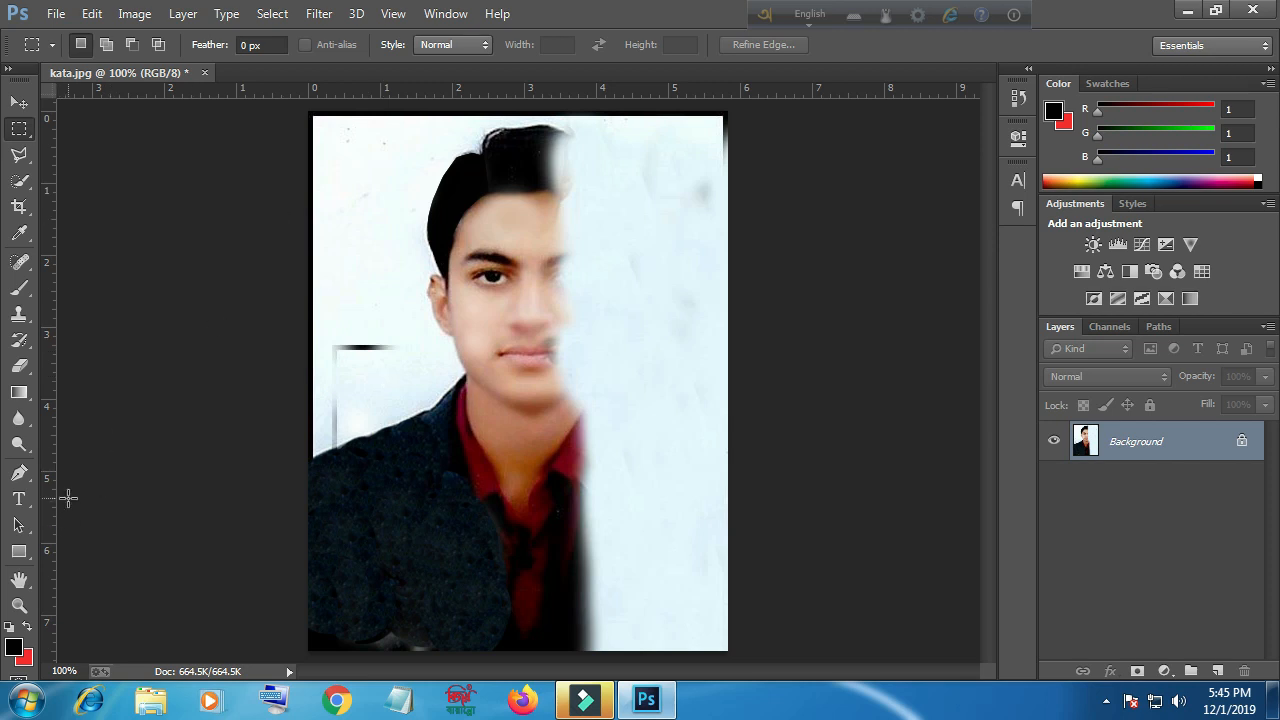
left_click(19, 473)
left_click(312, 465)
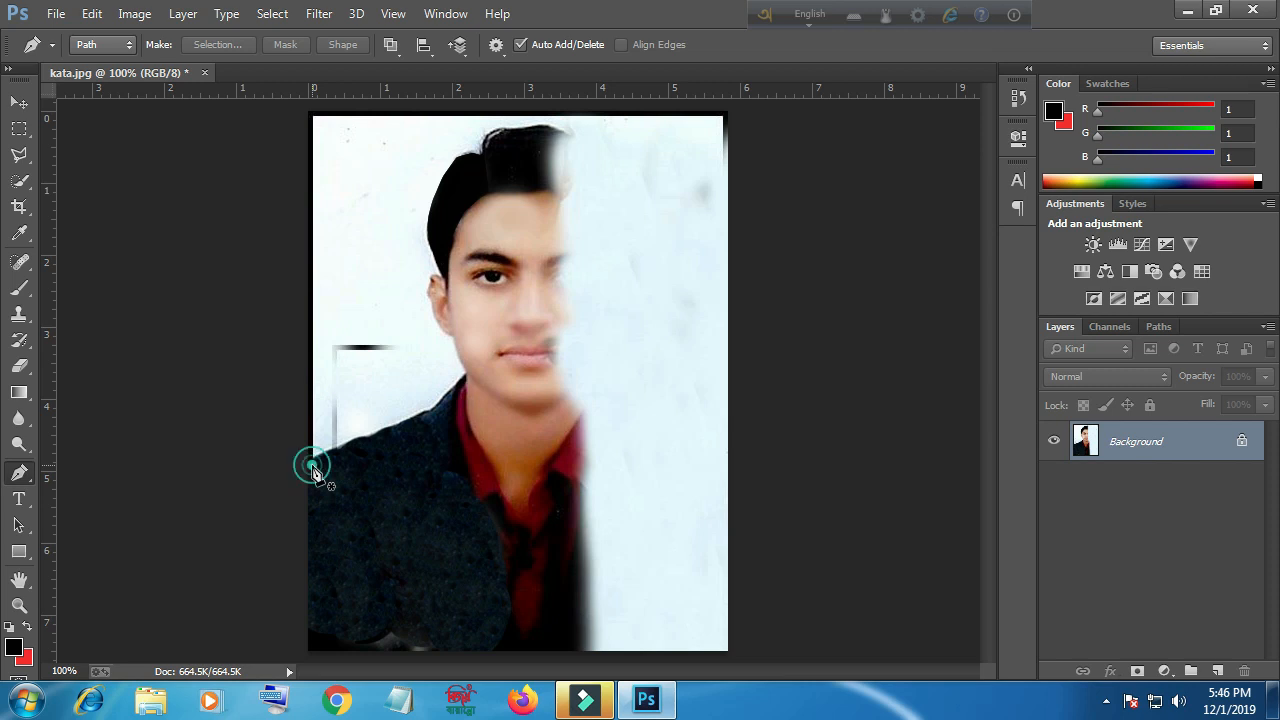
left_click(389, 434)
left_click(420, 420)
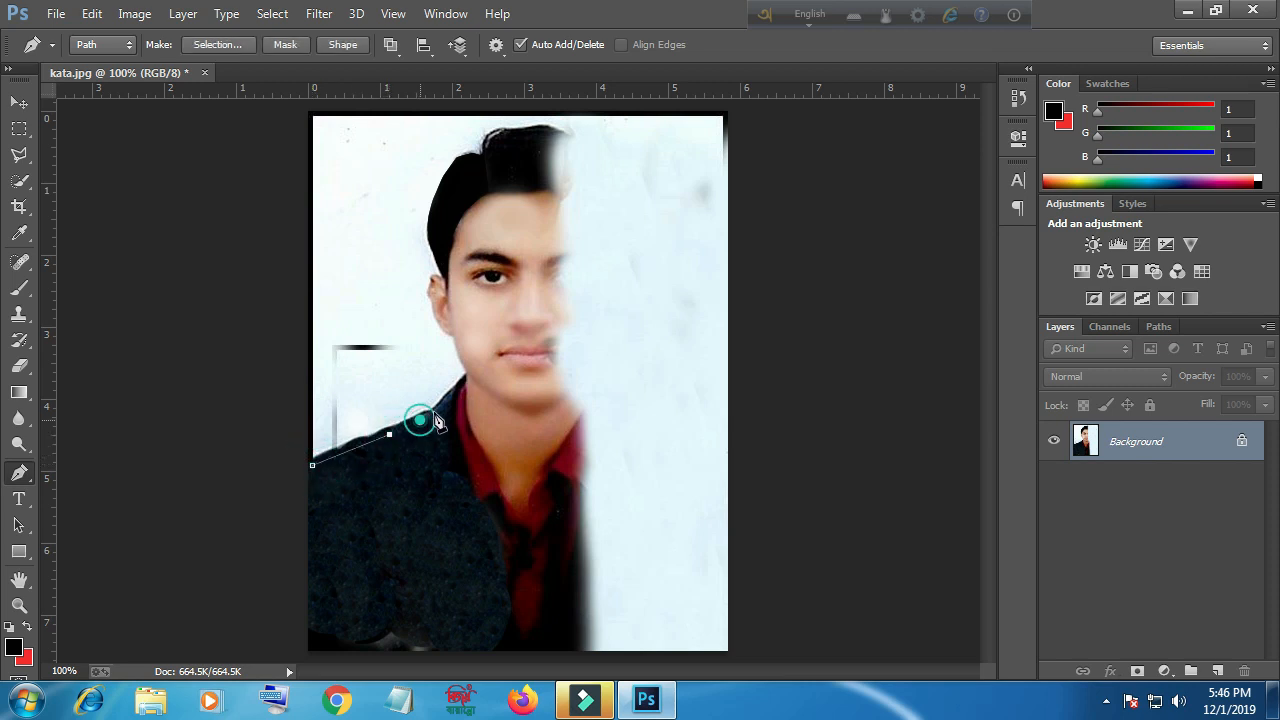
left_click(447, 398)
left_click(461, 383)
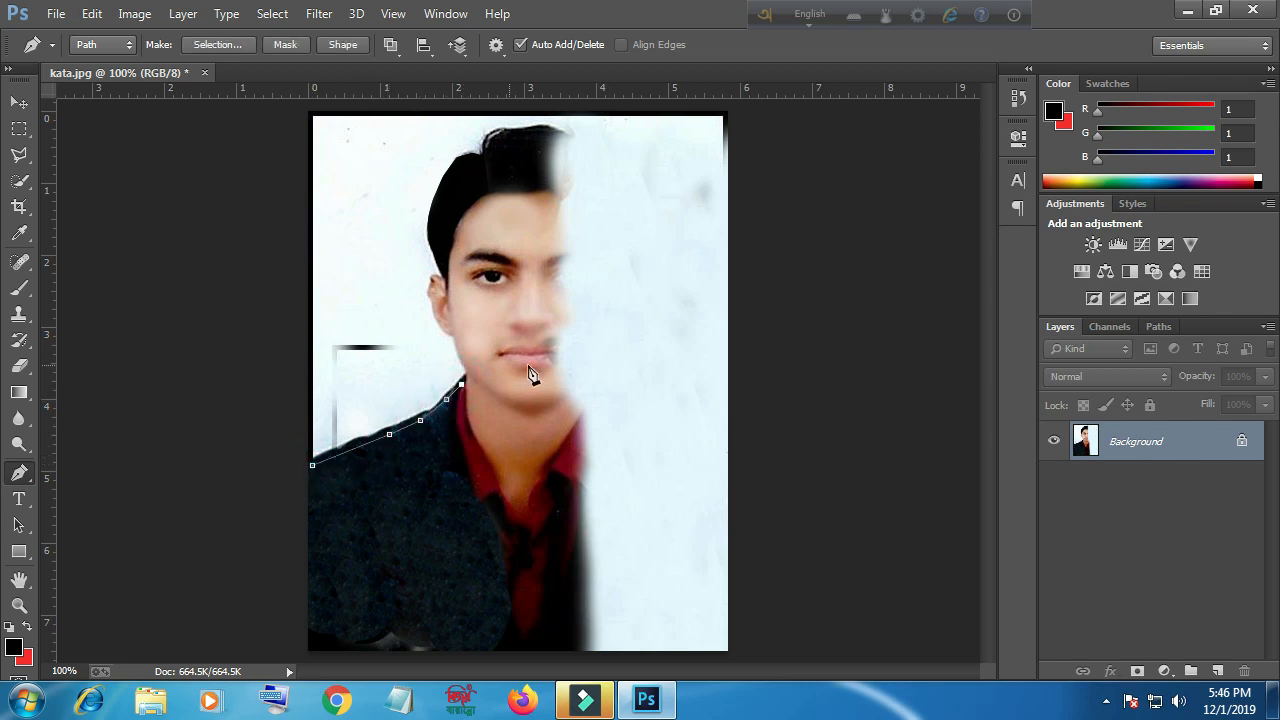
Continue the Pen path from the collar up the jawline and around the outer edge of the ear
key("ctrl+plus")
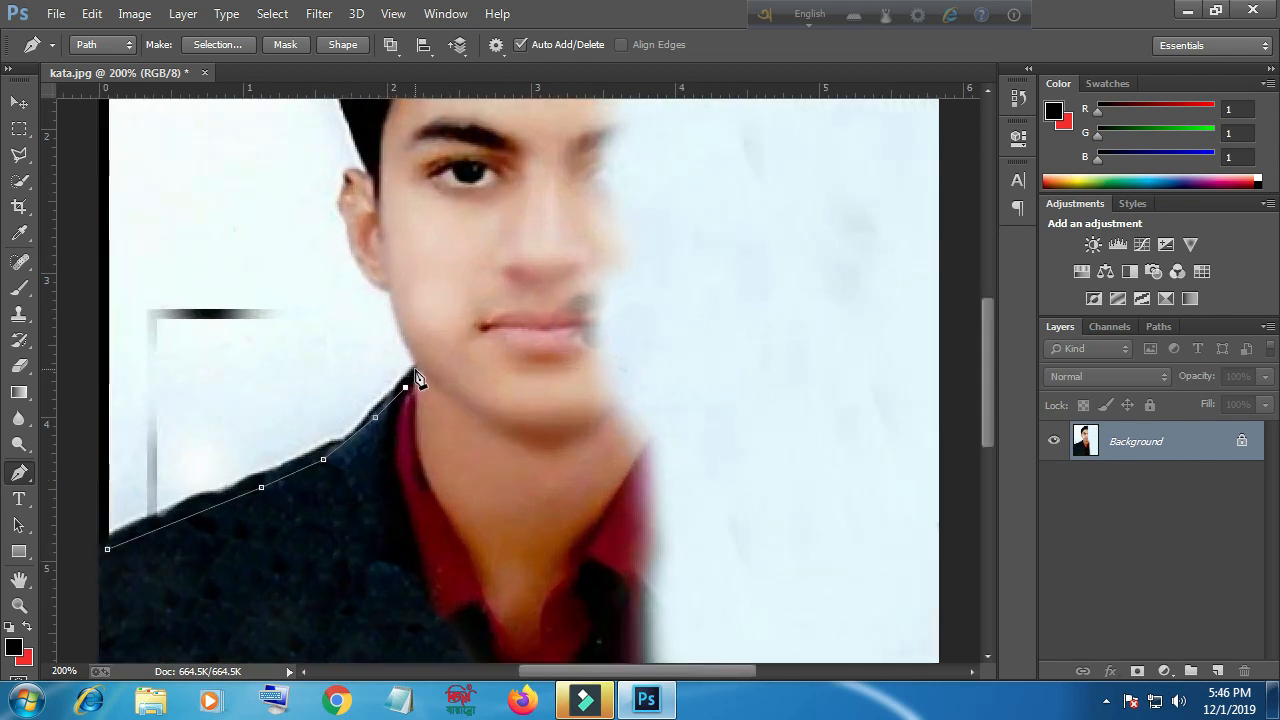
left_click_drag(396, 327, 364, 270)
left_click(361, 262)
left_click(349, 237)
left_click(343, 210)
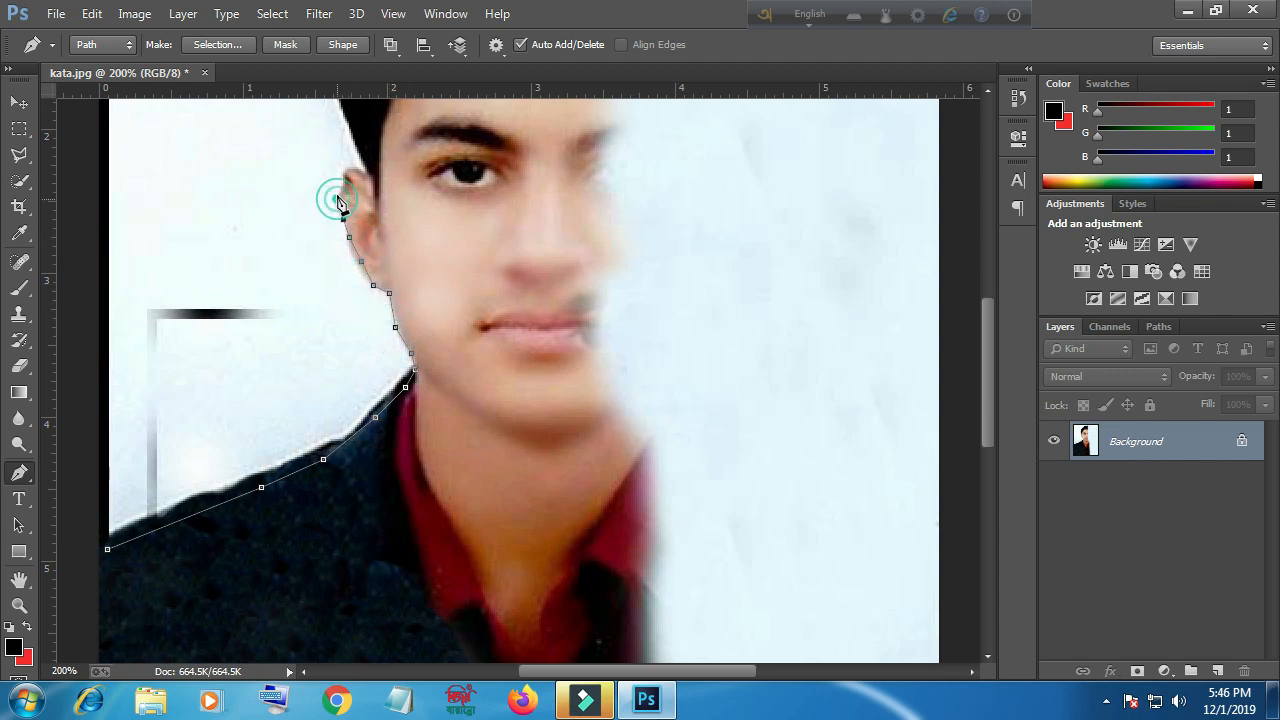
left_click(344, 174)
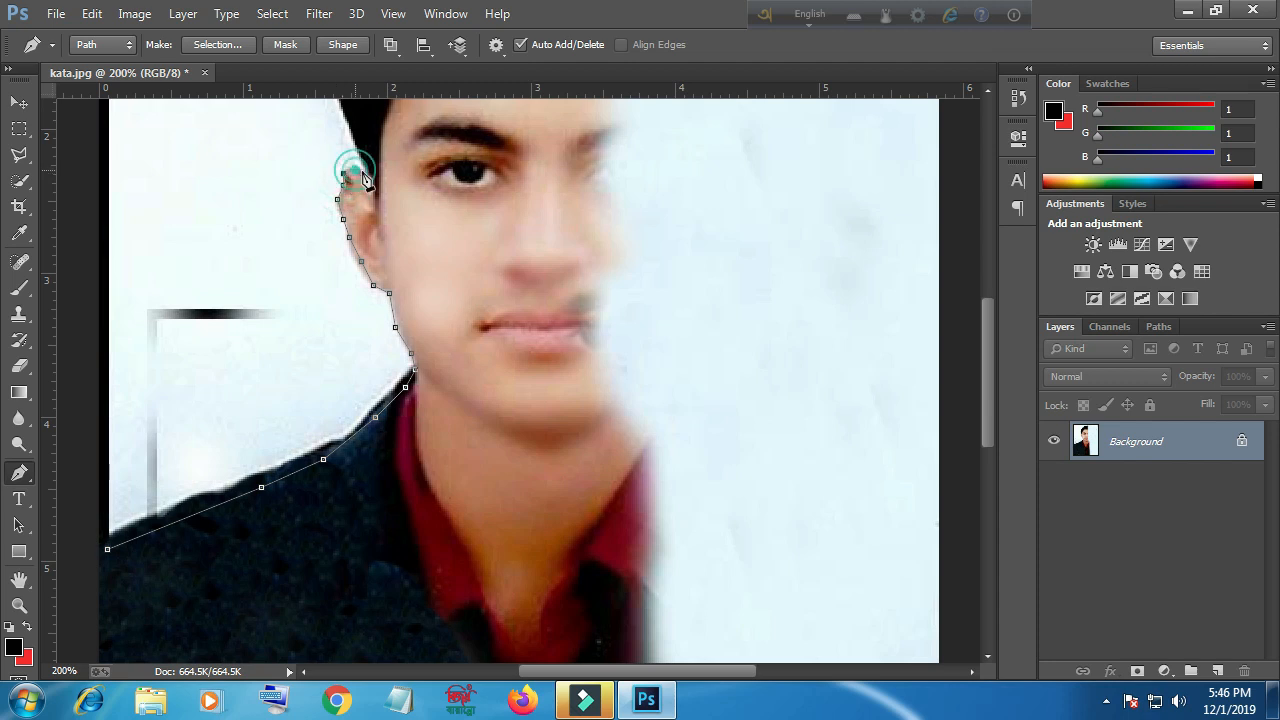
Extend the Pen path from the ear up the outer side of the hair
scroll(378, 190, "up", 4)
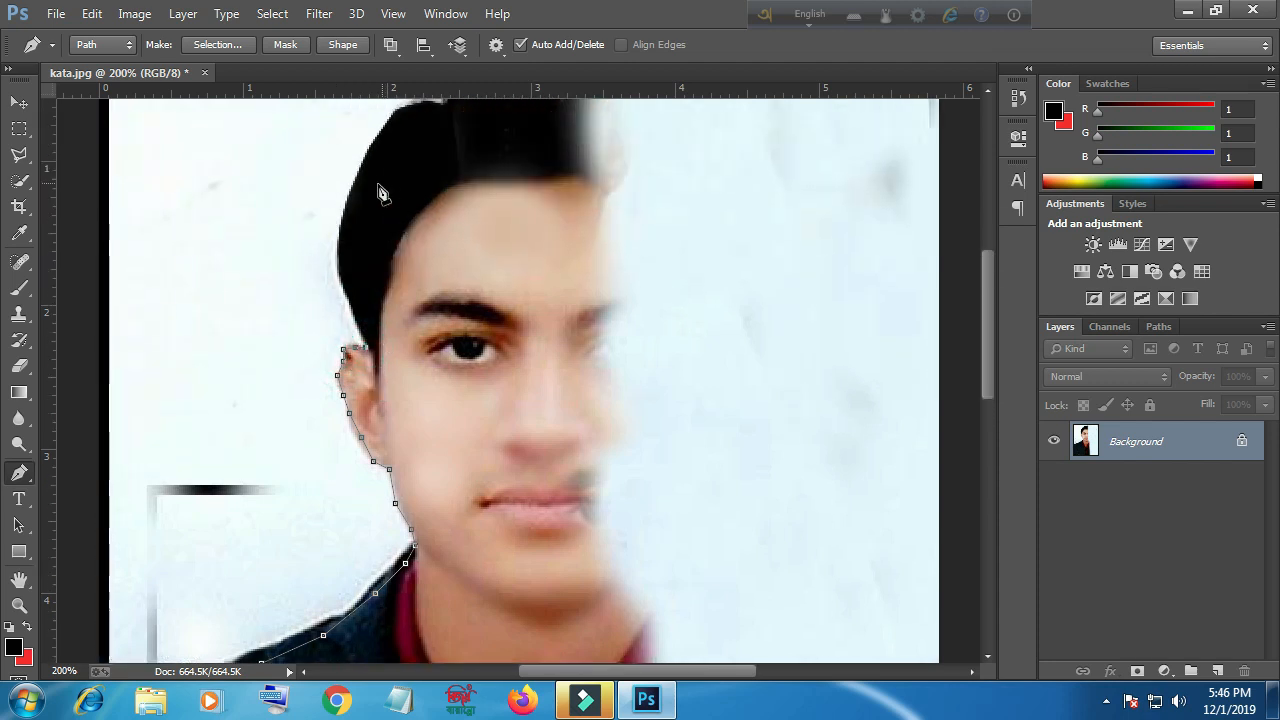
left_click(347, 293)
left_click(339, 229)
left_click(358, 171)
left_click(382, 133)
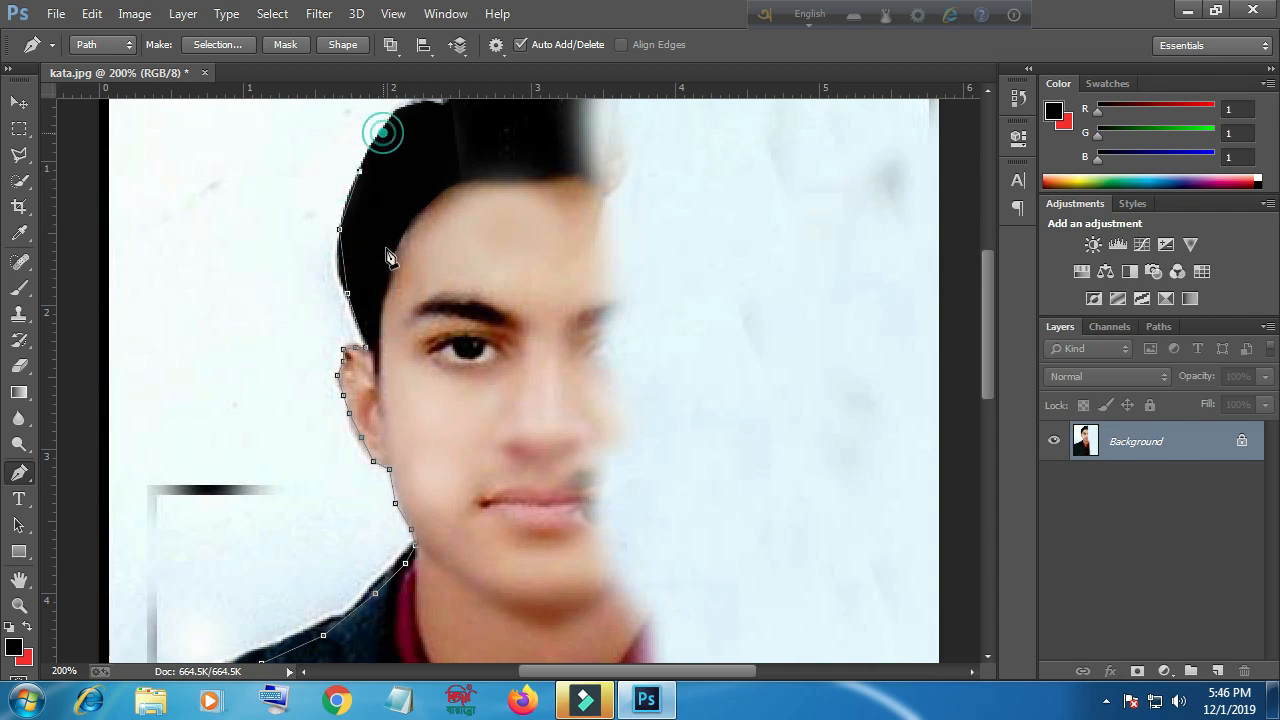
Continue the Pen path through the hair notch and along the top outline of the hair towards the faded area
scroll(386, 135, "up", 2)
left_click(415, 203)
left_click(439, 201)
left_click(450, 186)
left_click(457, 163)
left_click(484, 152)
left_click_drag(508, 151, 514, 151)
left_click(533, 150)
left_click(557, 150)
scroll(555, 170, "up", 1)
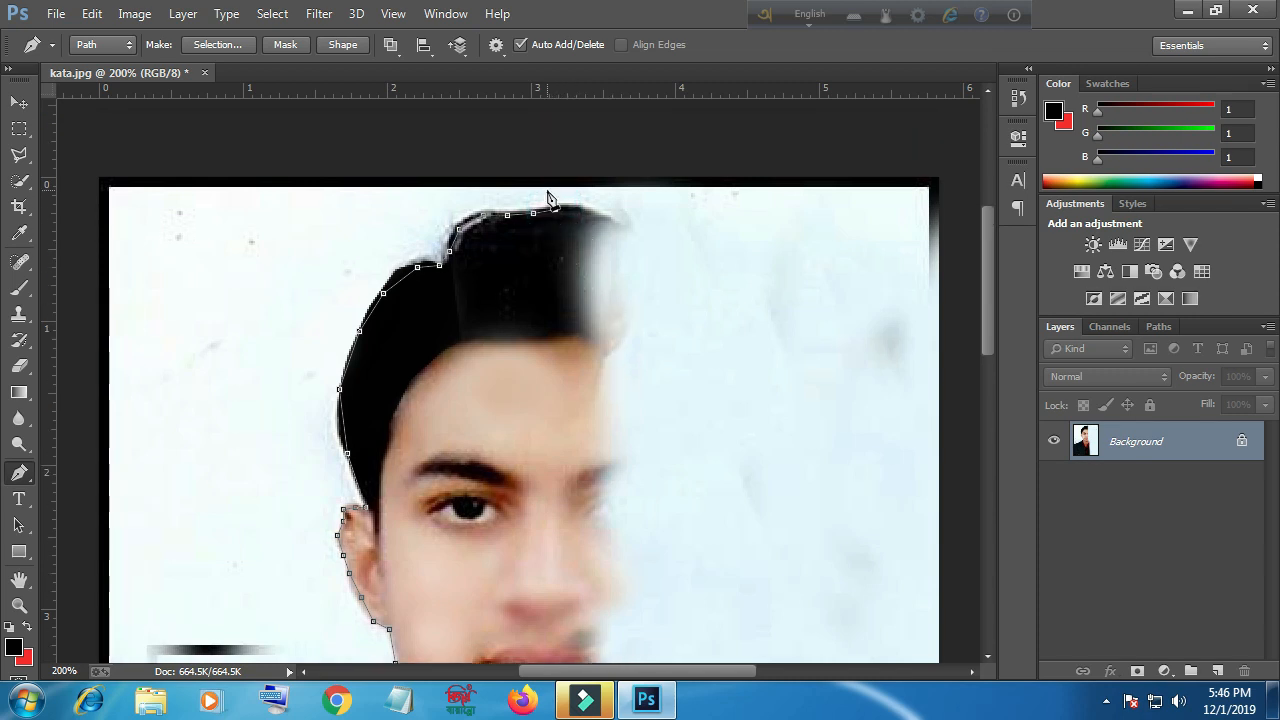
Close the Pen path around the background beside the head, following the picture's upper and outer edges, and convert it to a selection
left_click(547, 187)
left_click(106, 187)
scroll(229, 380, "down", 7)
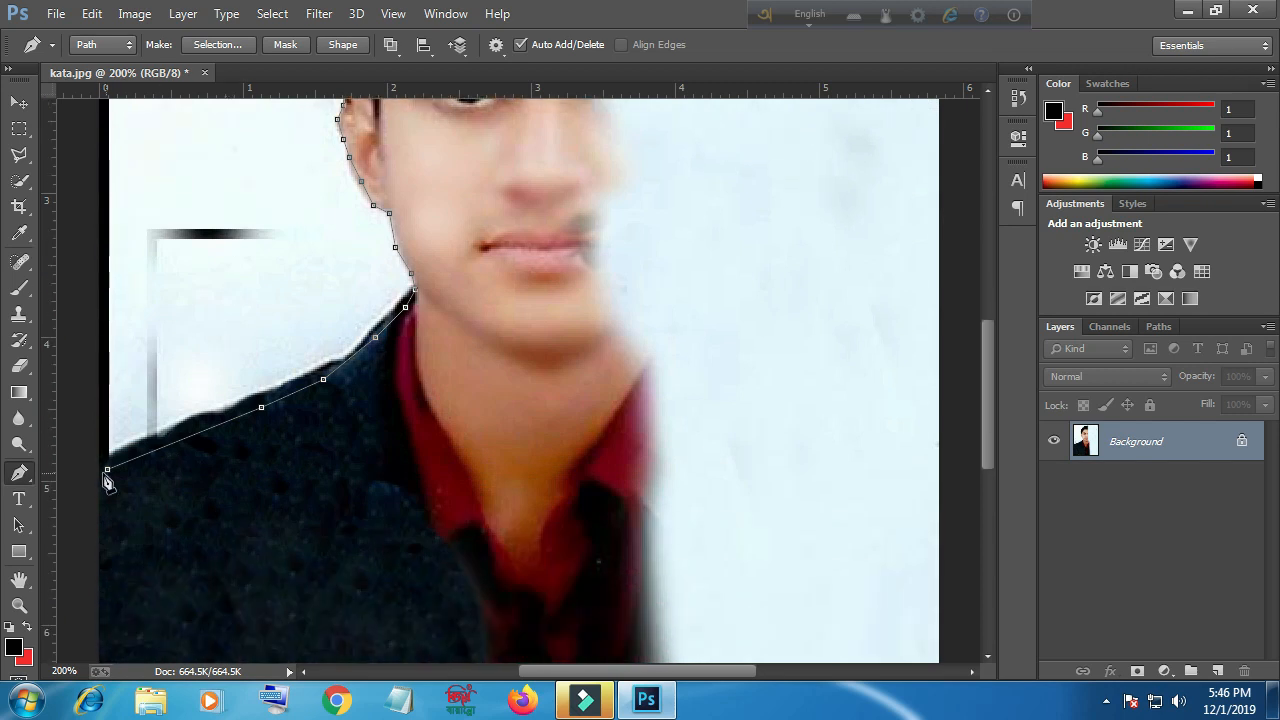
left_click(104, 471)
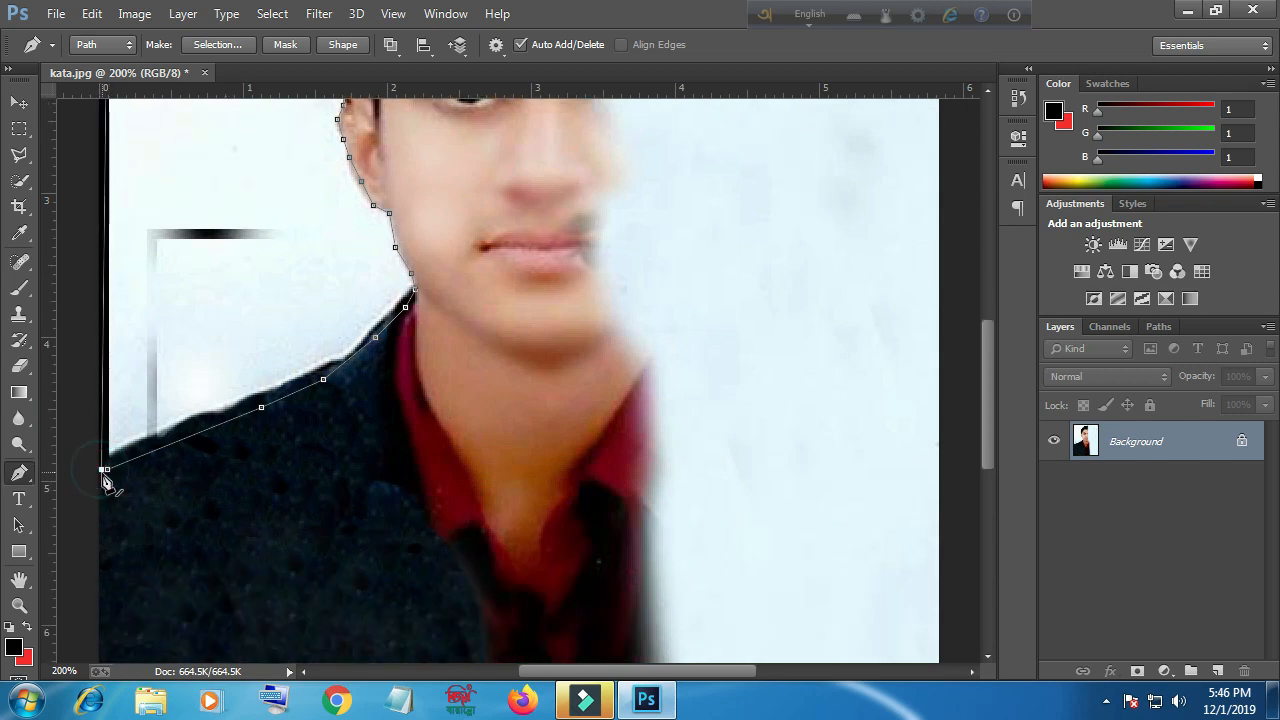
scroll(430, 538, "up", 1)
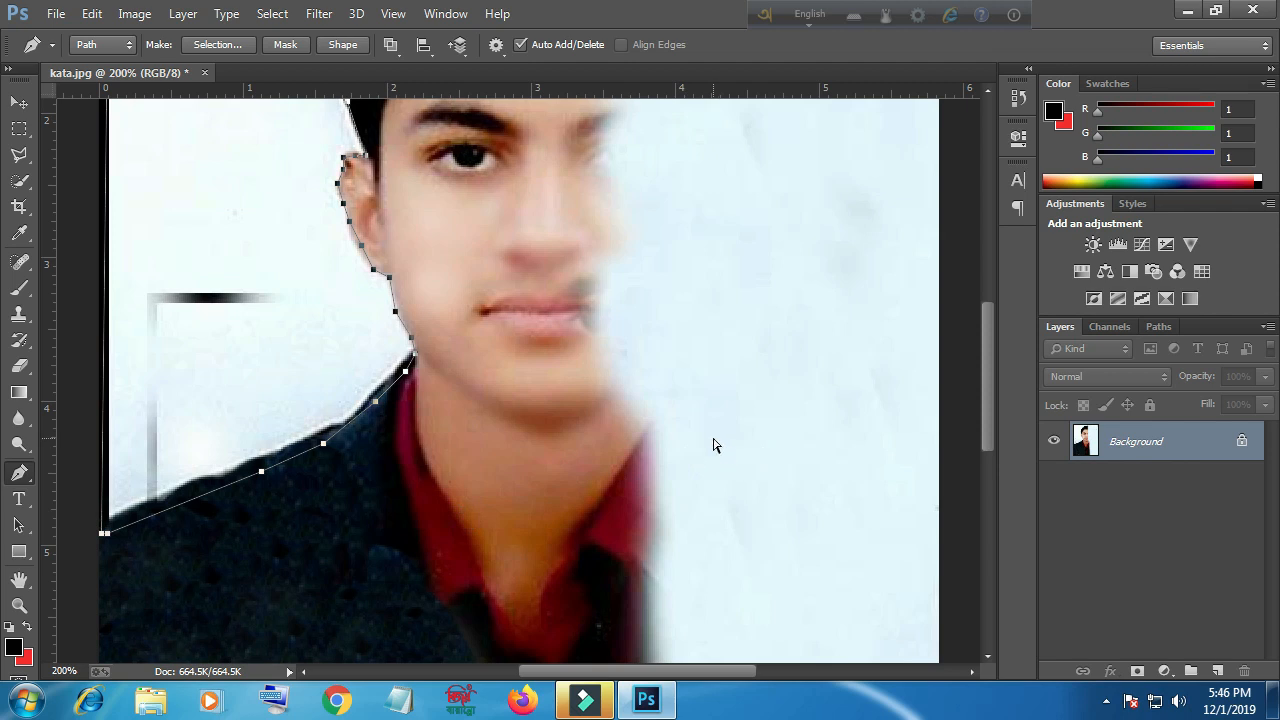
key("ctrl+minus")
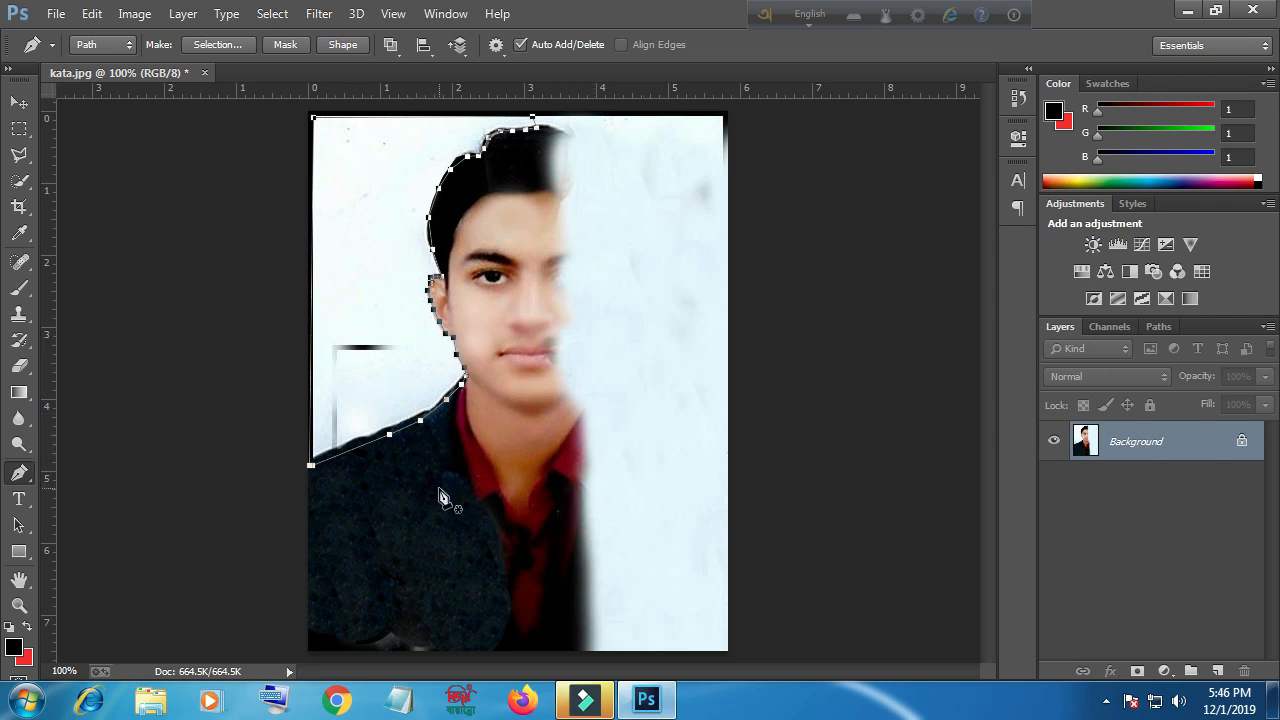
key("ctrl+Return")
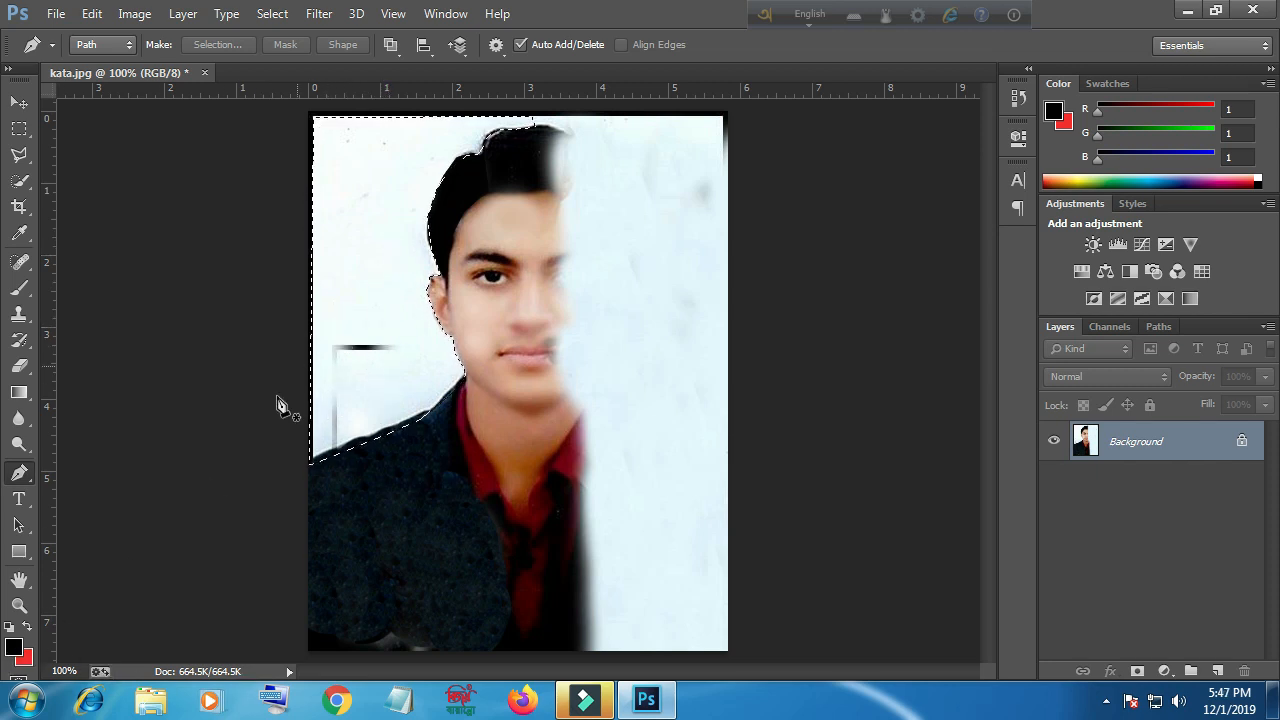
Set the background colour to blue #2118e1 and fill the selected area beside the head with it
left_click(22, 659)
left_click(727, 201)
left_click(766, 272)
left_click(766, 268)
left_click(717, 172)
left_click_drag(768, 256, 766, 225)
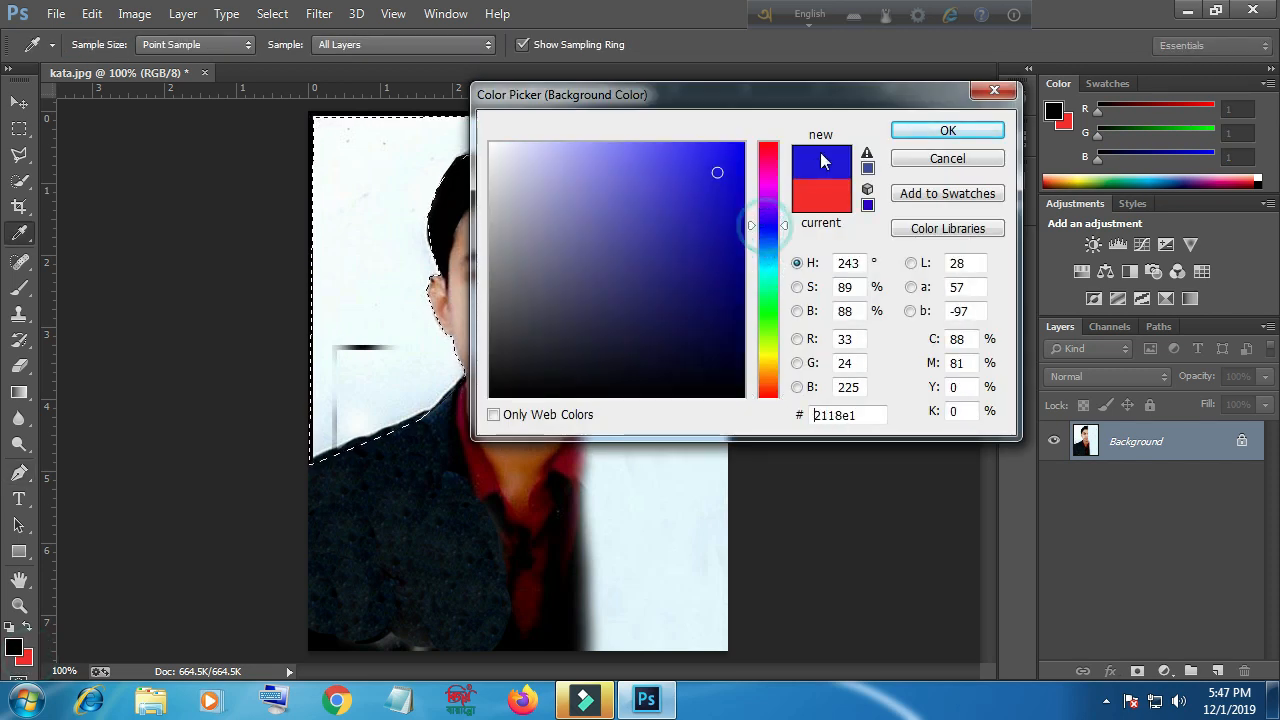
left_click(946, 131)
key("p")
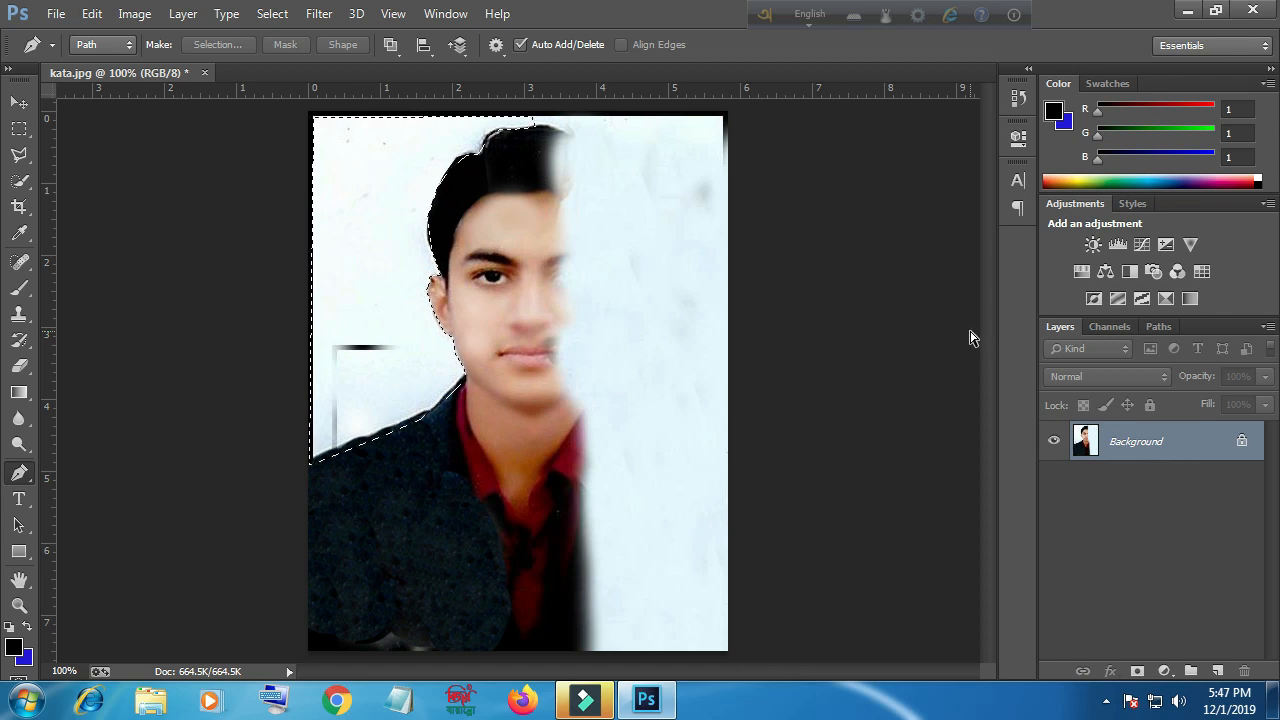
key("ctrl+BackSpace")
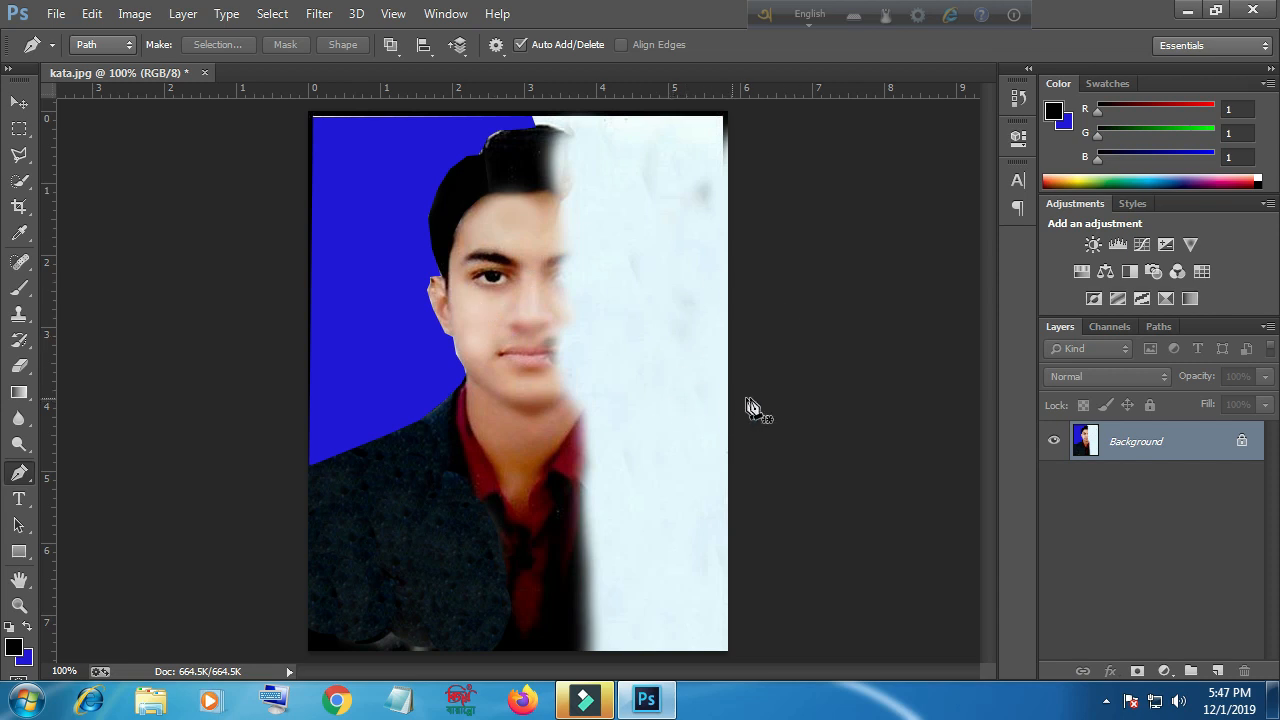
Outline the picture's intact half with a closed Pen path running vertically through the face's centre, and convert it to a selection
key("m")
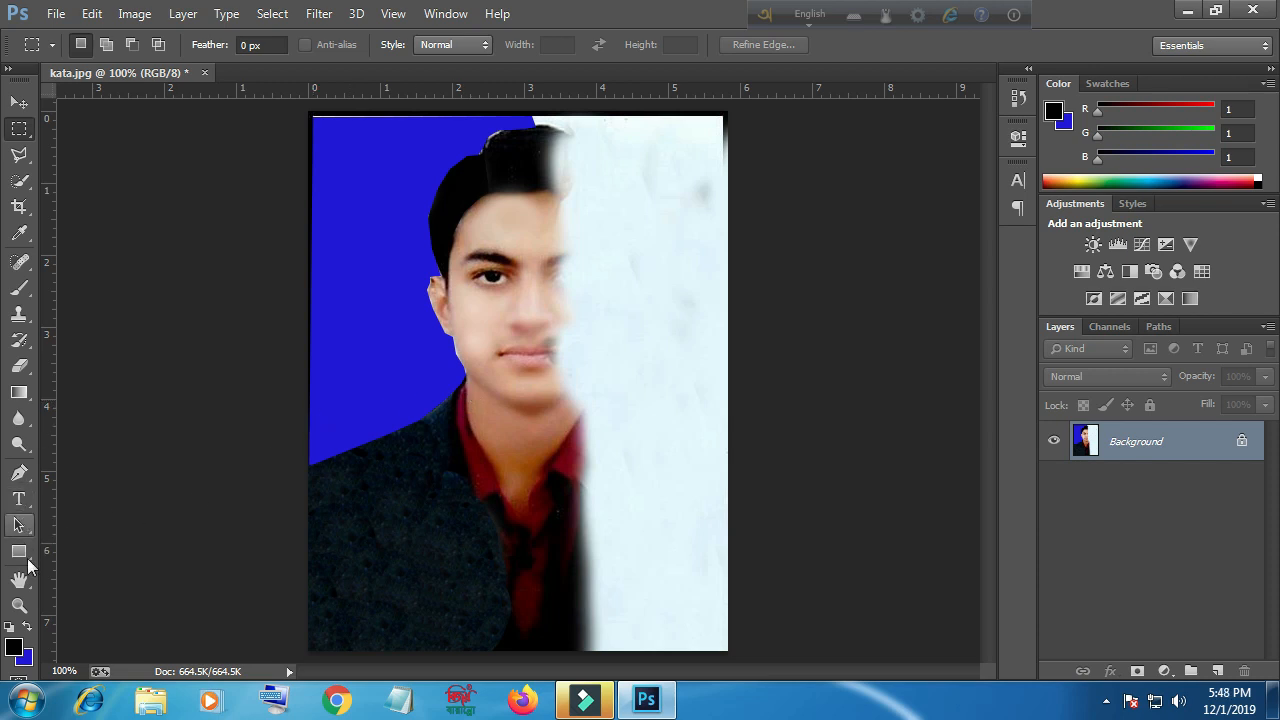
left_click(19, 473)
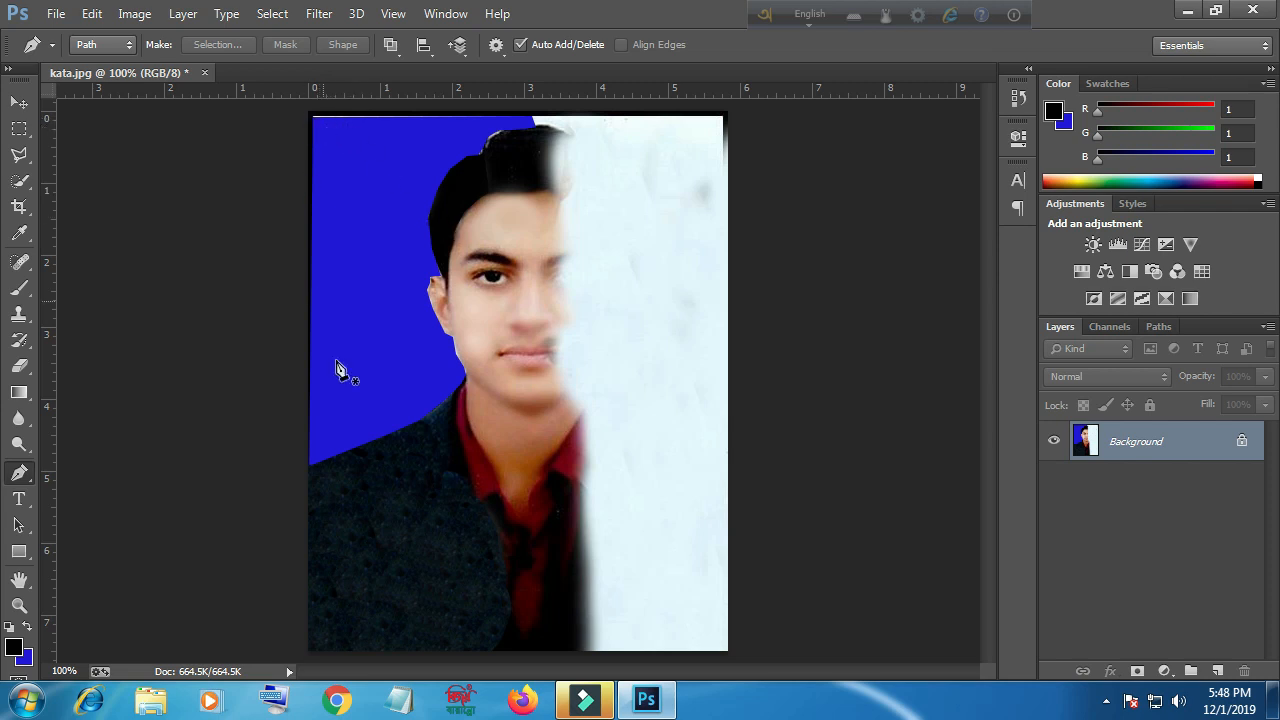
left_click(314, 113)
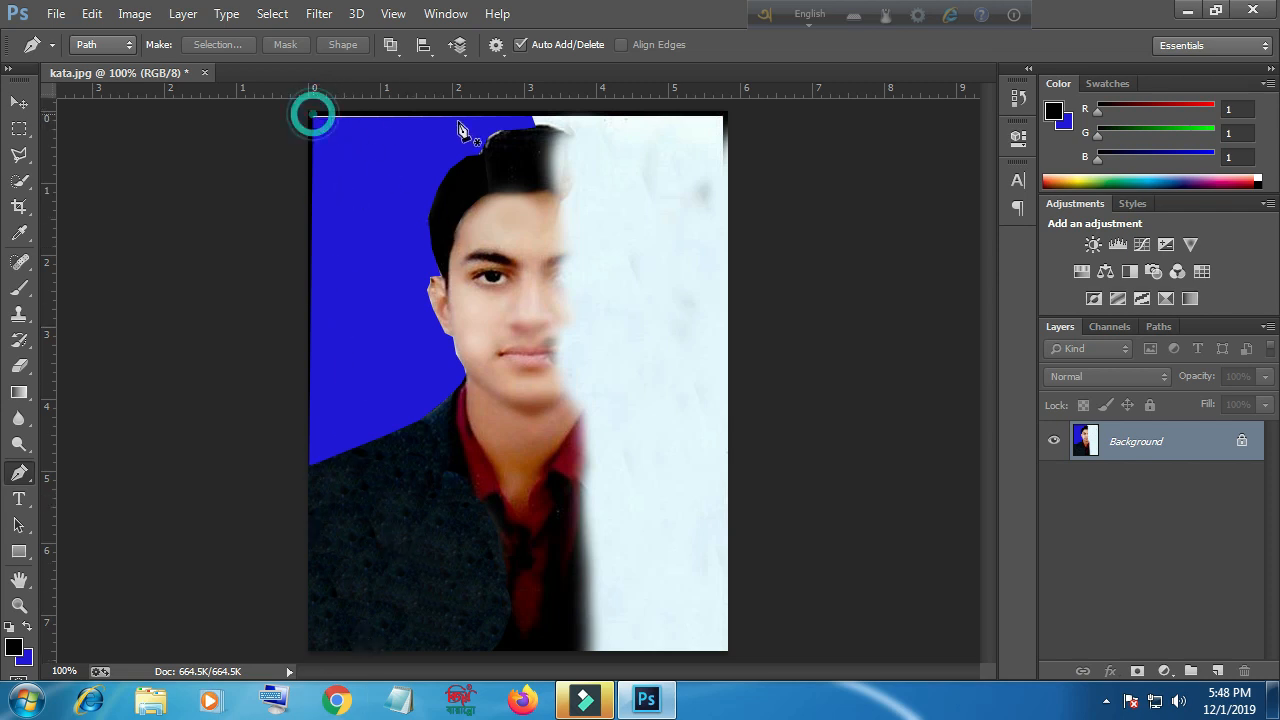
left_click(533, 117)
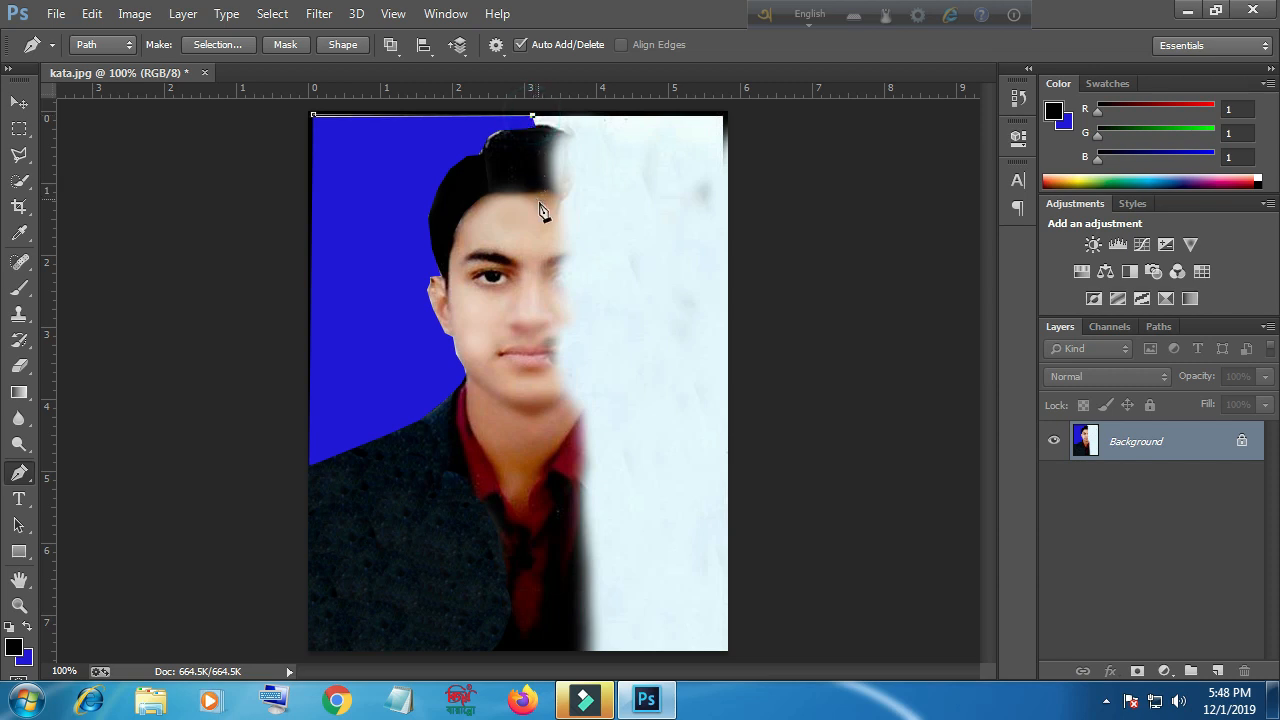
left_click(533, 280)
left_click(535, 363)
left_click(531, 512)
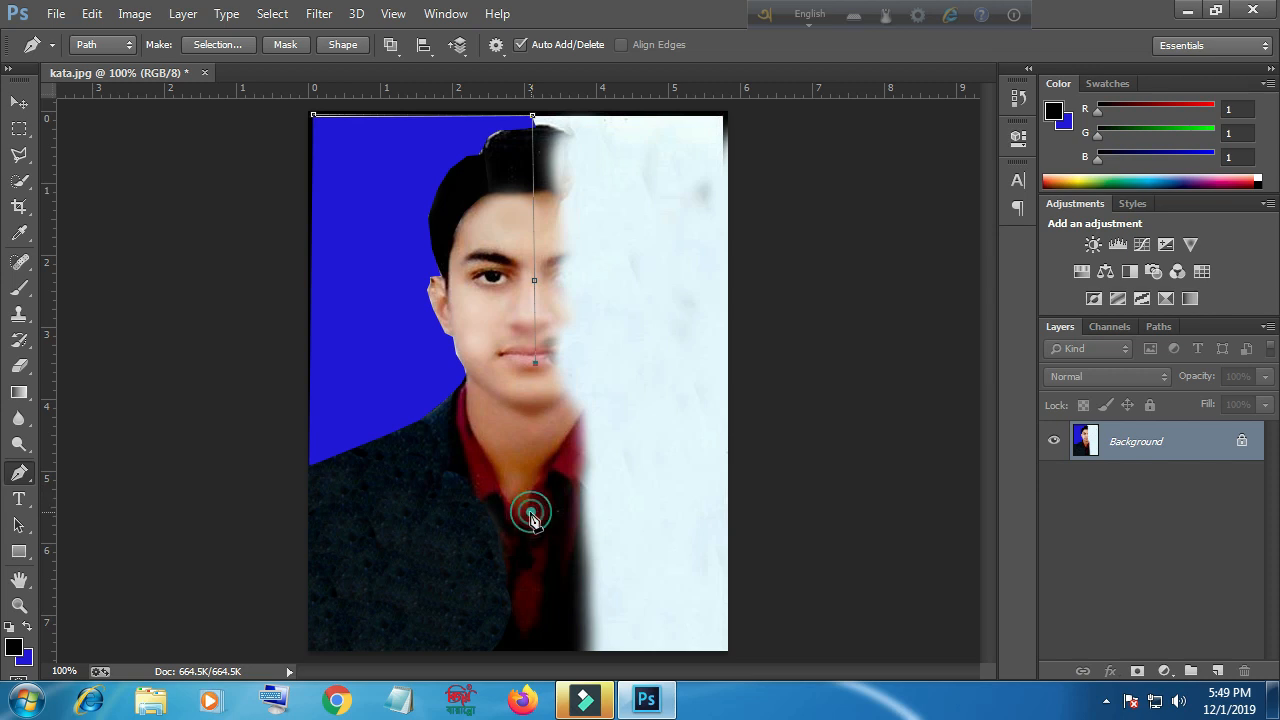
left_click(535, 650)
left_click(307, 651)
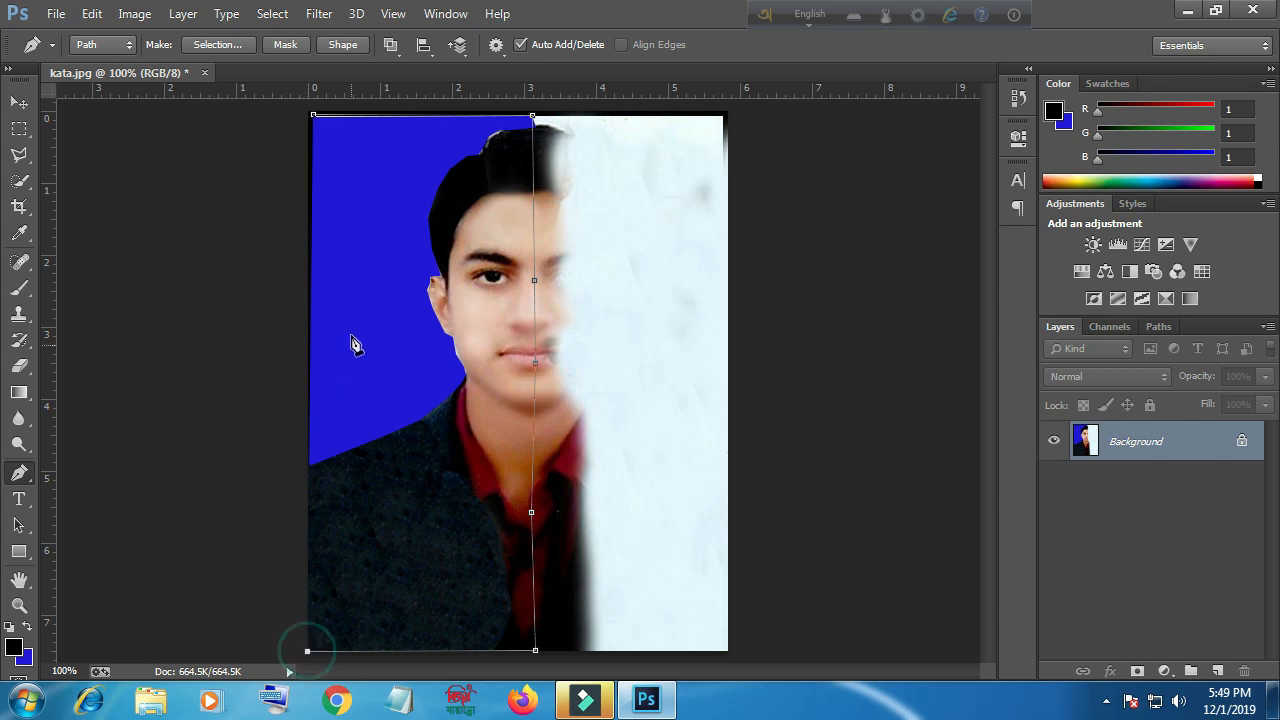
left_click(313, 117)
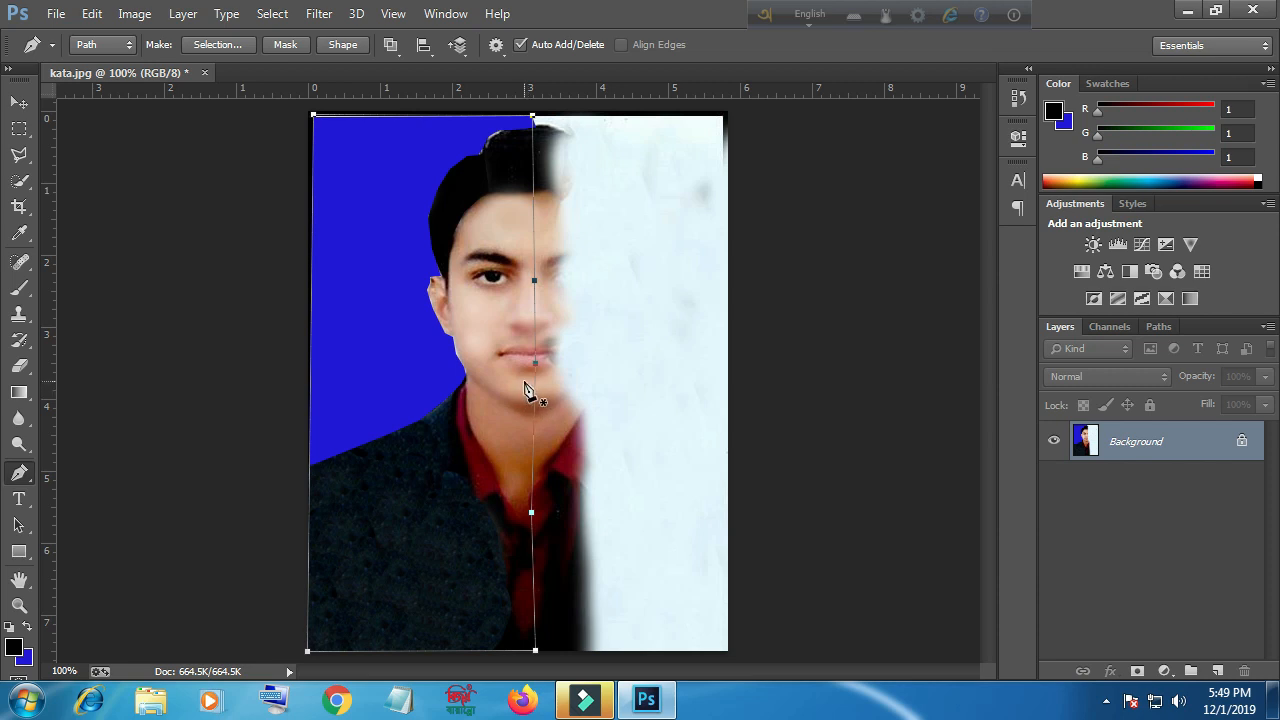
key("ctrl+Return")
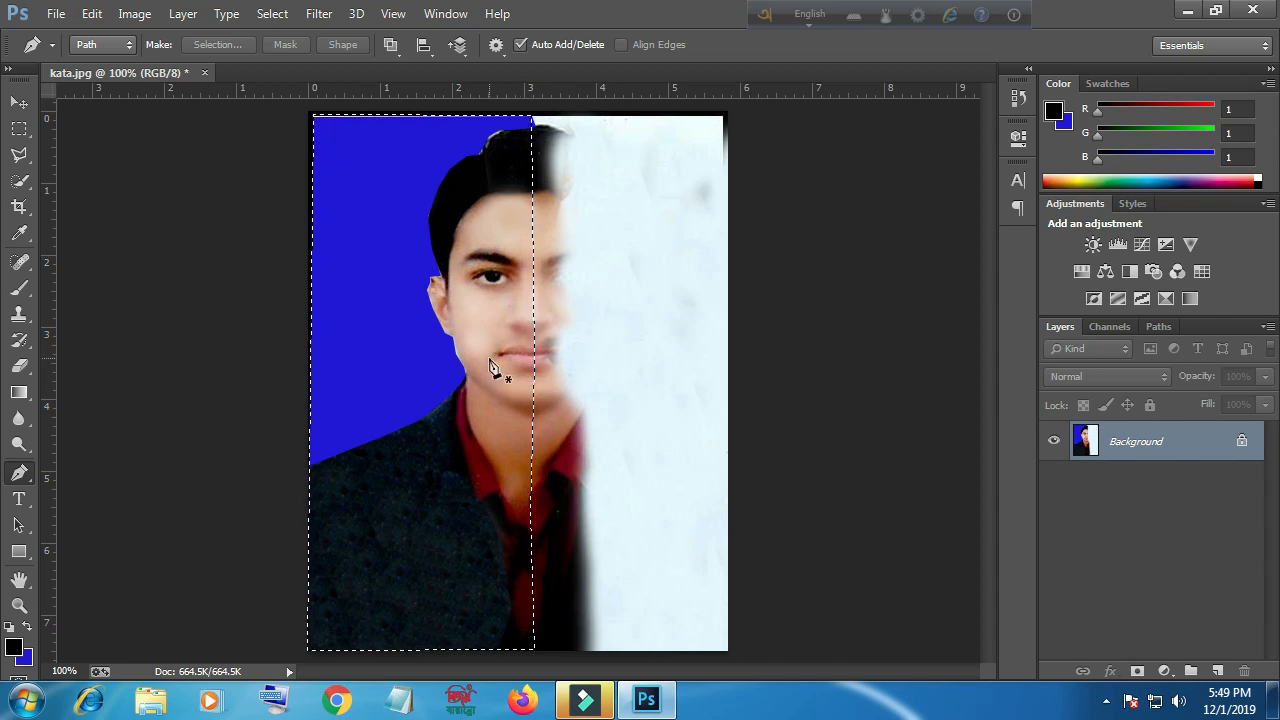
Copy the selected intact half of the portrait onto a new layer
right_click(1120, 442)
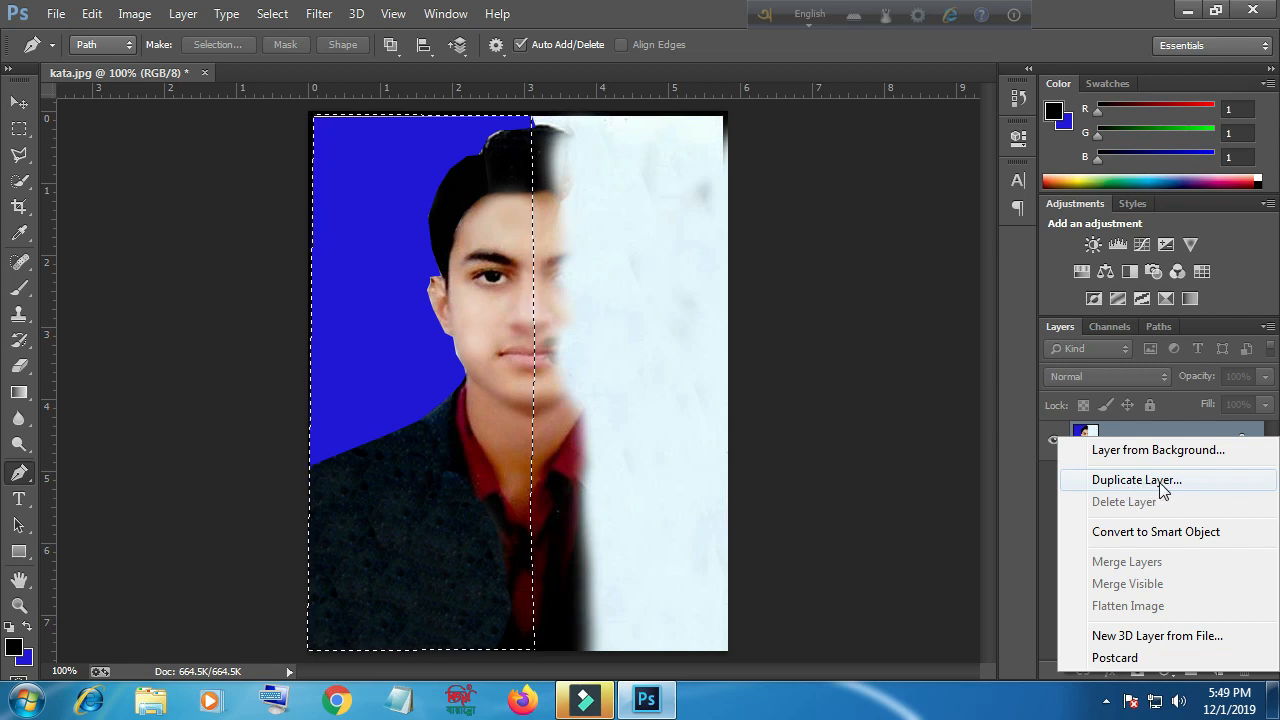
left_click(856, 382)
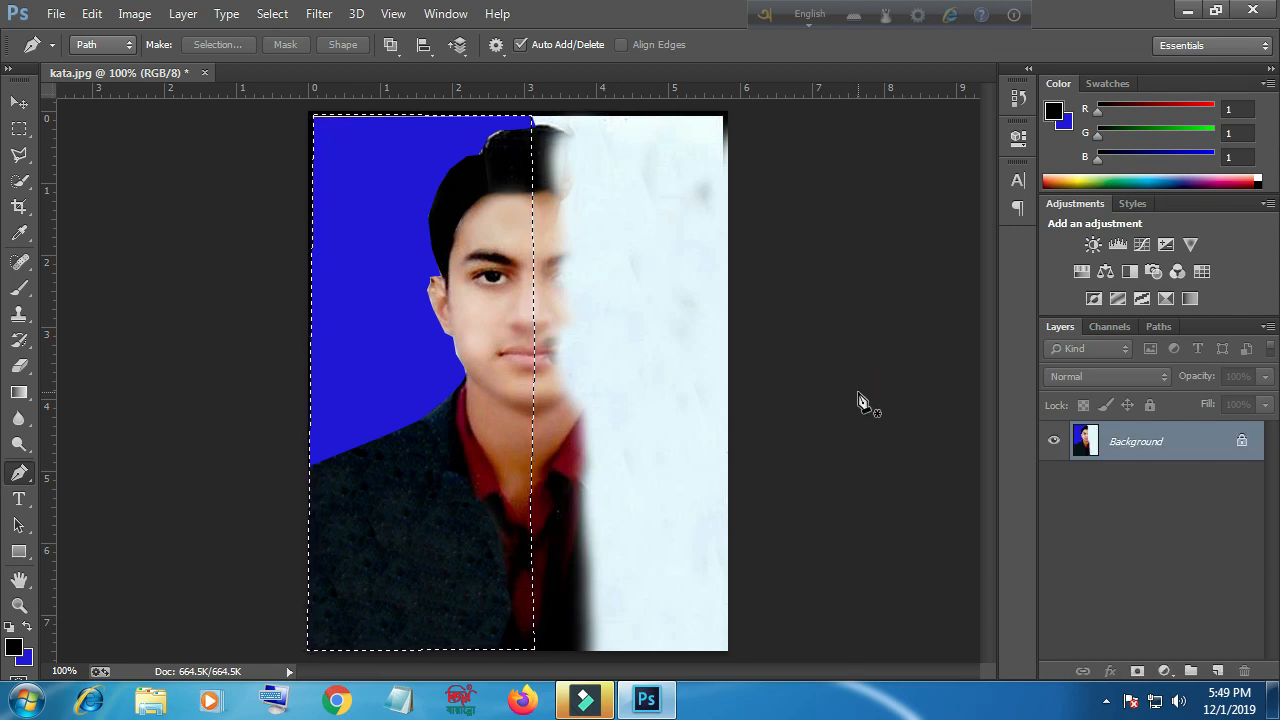
key("ctrl+j")
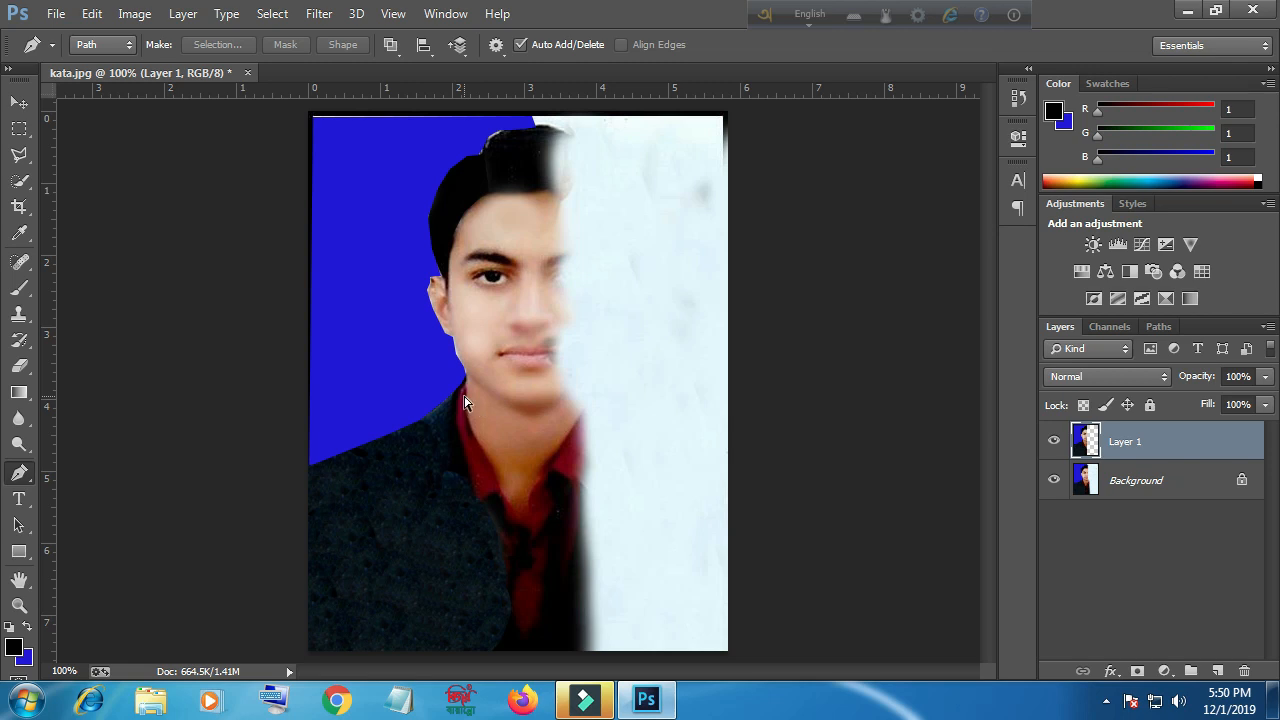
Mirror the copied half horizontally at -100% width, align it with the face's centre over the damaged half, and merge it into the Background
key("ctrl+t")
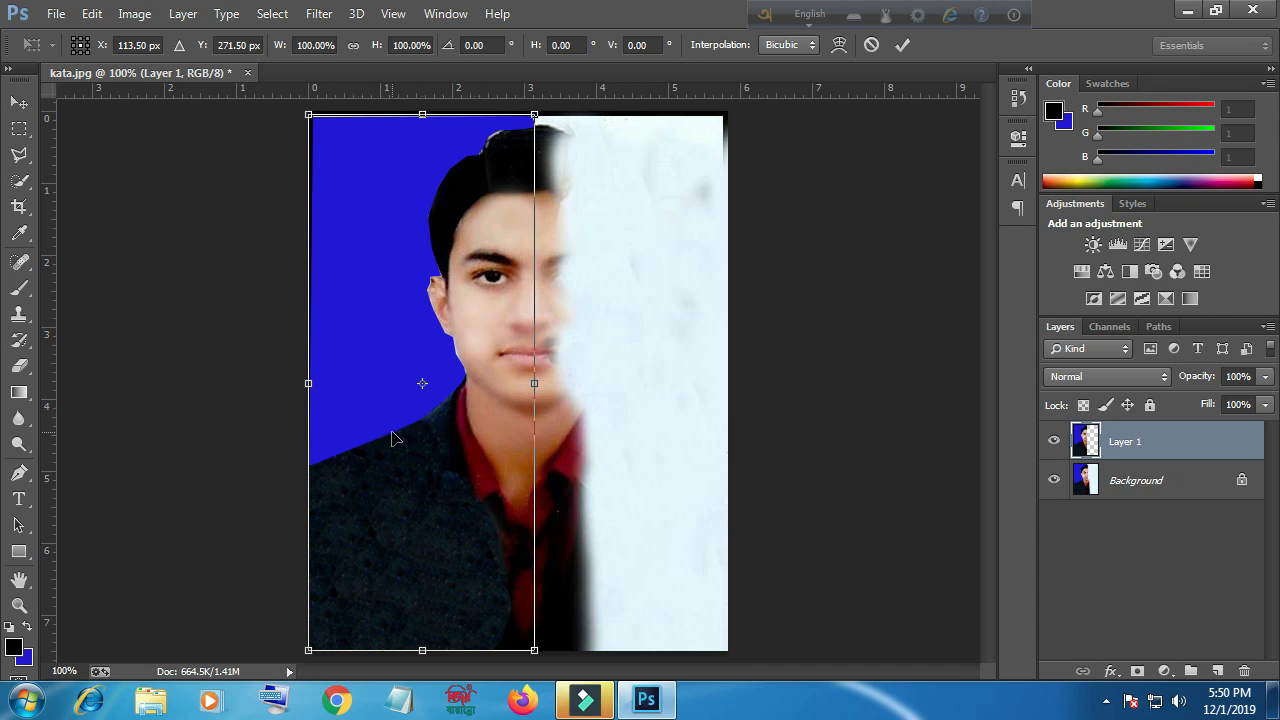
left_click_drag(308, 383, 536, 390)
left_click_drag(437, 352, 658, 352)
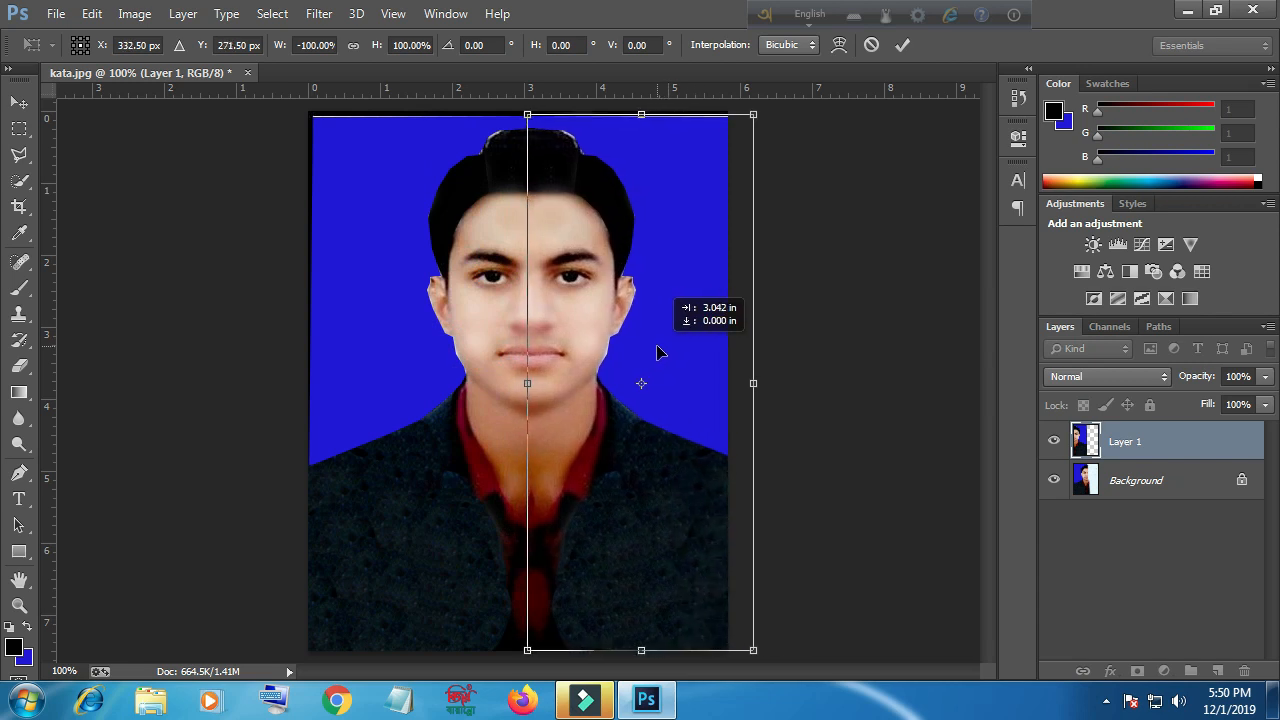
left_click_drag(658, 352, 658, 352)
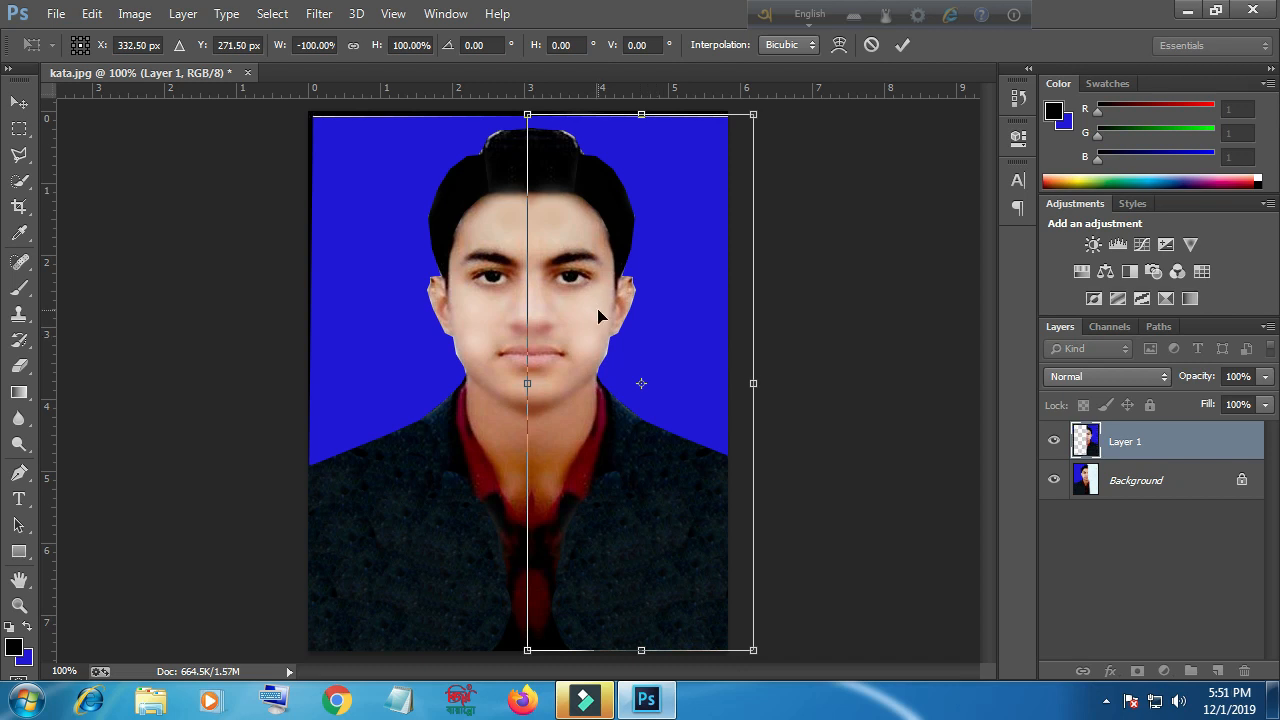
key("Return")
key("p")
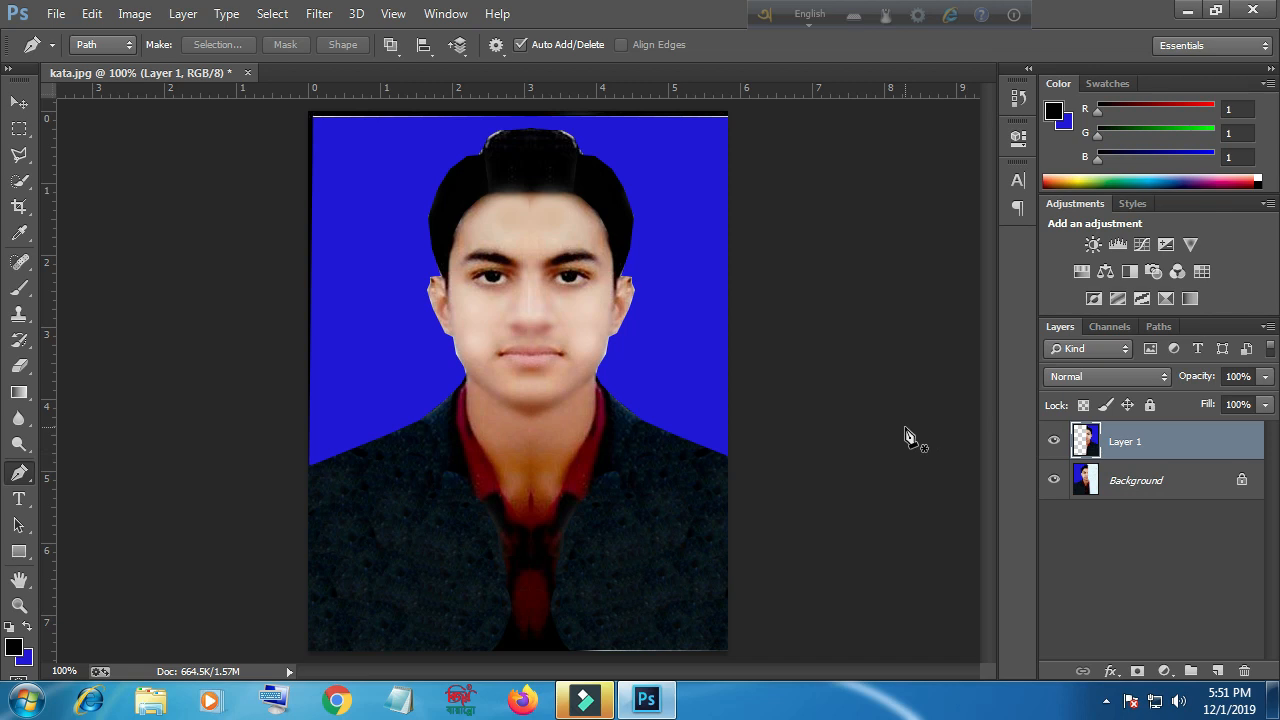
key("ctrl+e")
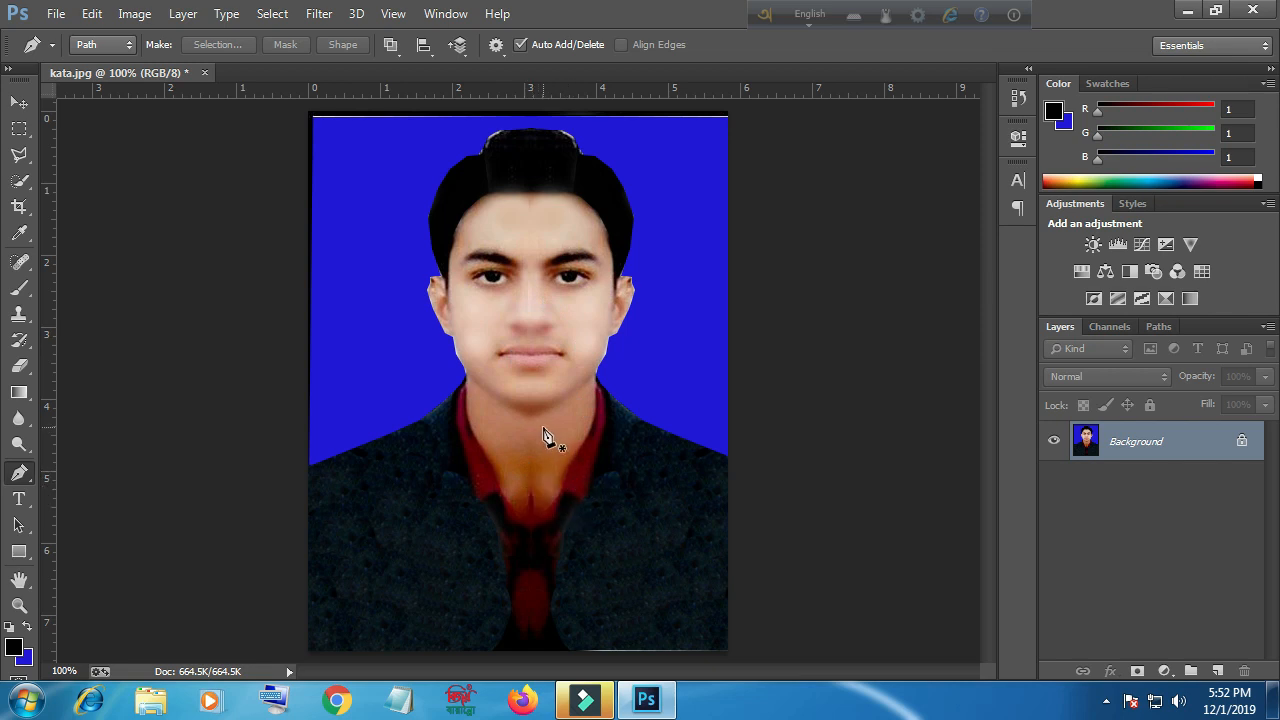
Sample the dark hair colour for the Brush, try it on the notch in the mirrored hair, and set opacity and flow to 100%
key("ctrl+plus")
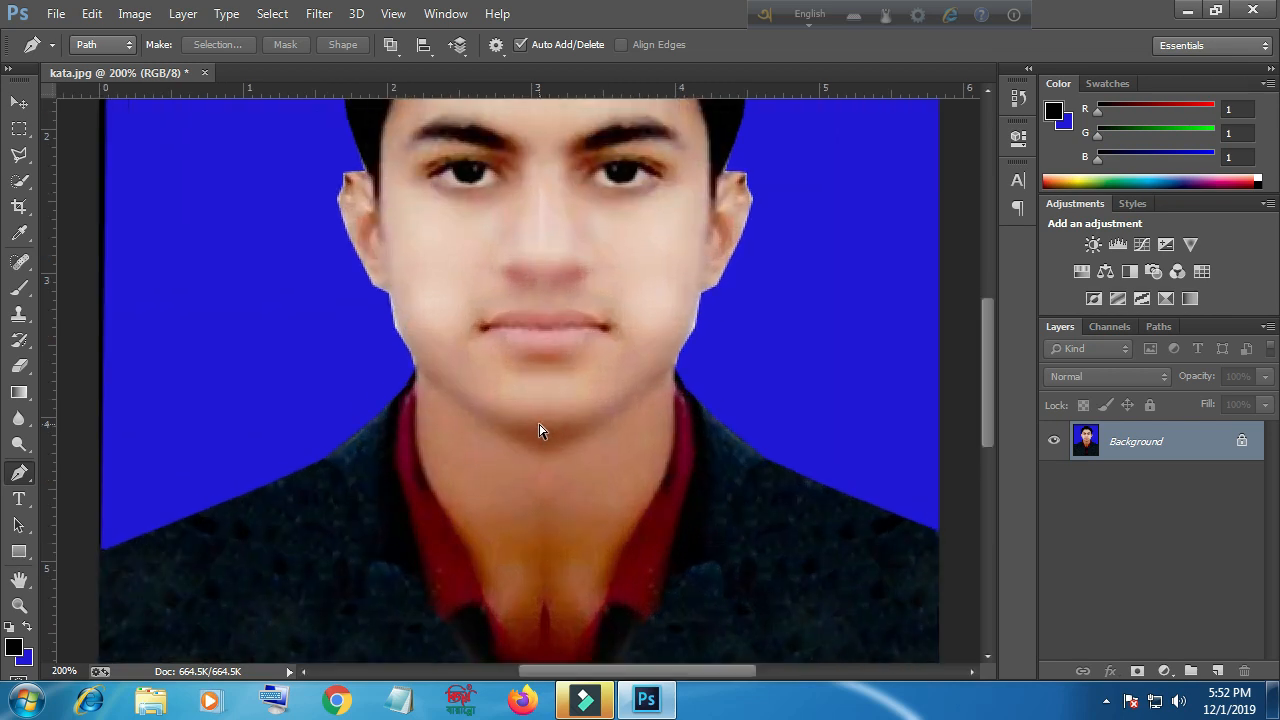
scroll(680, 491, "up", 6)
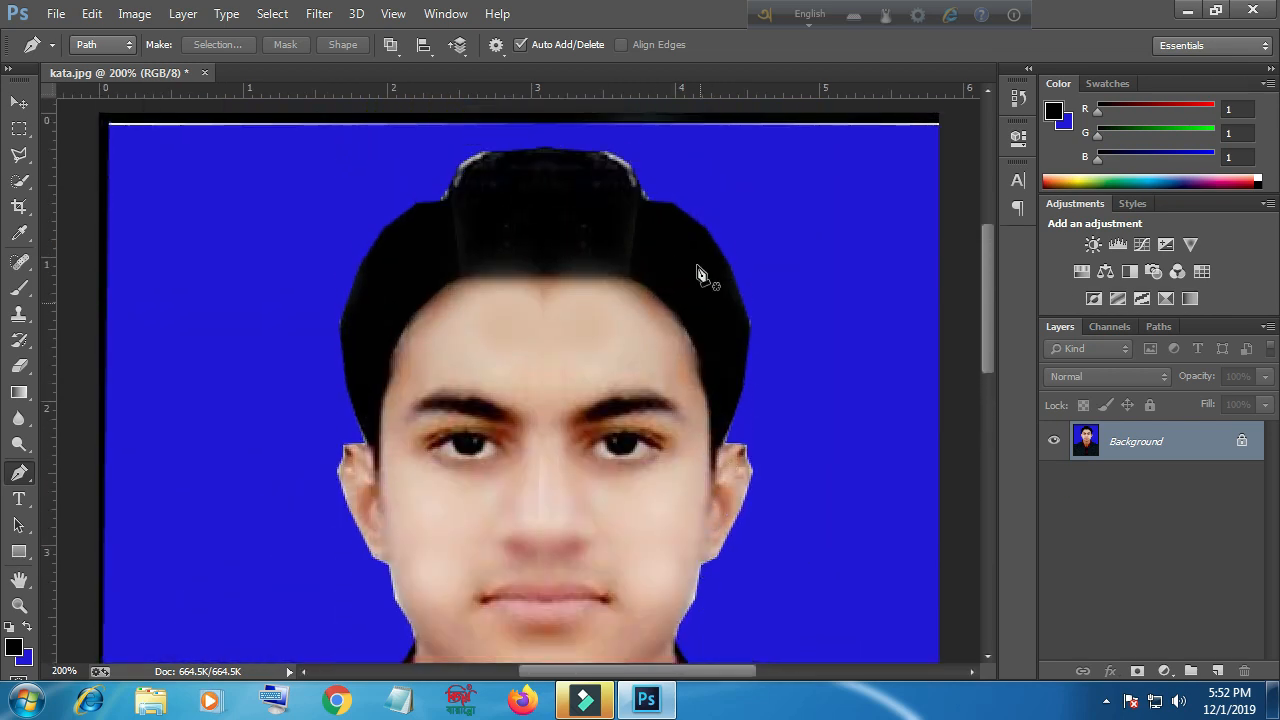
left_click(19, 287)
left_click(97, 285)
left_click(632, 209, "alt")
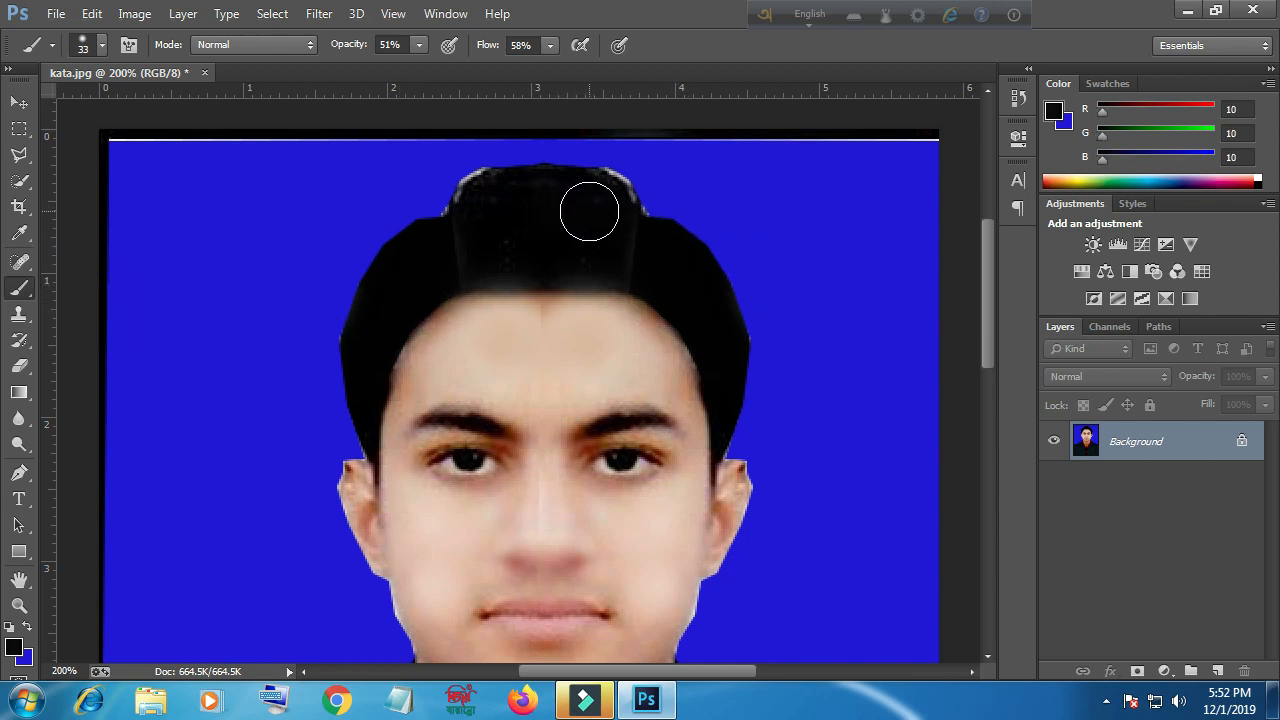
left_click_drag(601, 199, 648, 220)
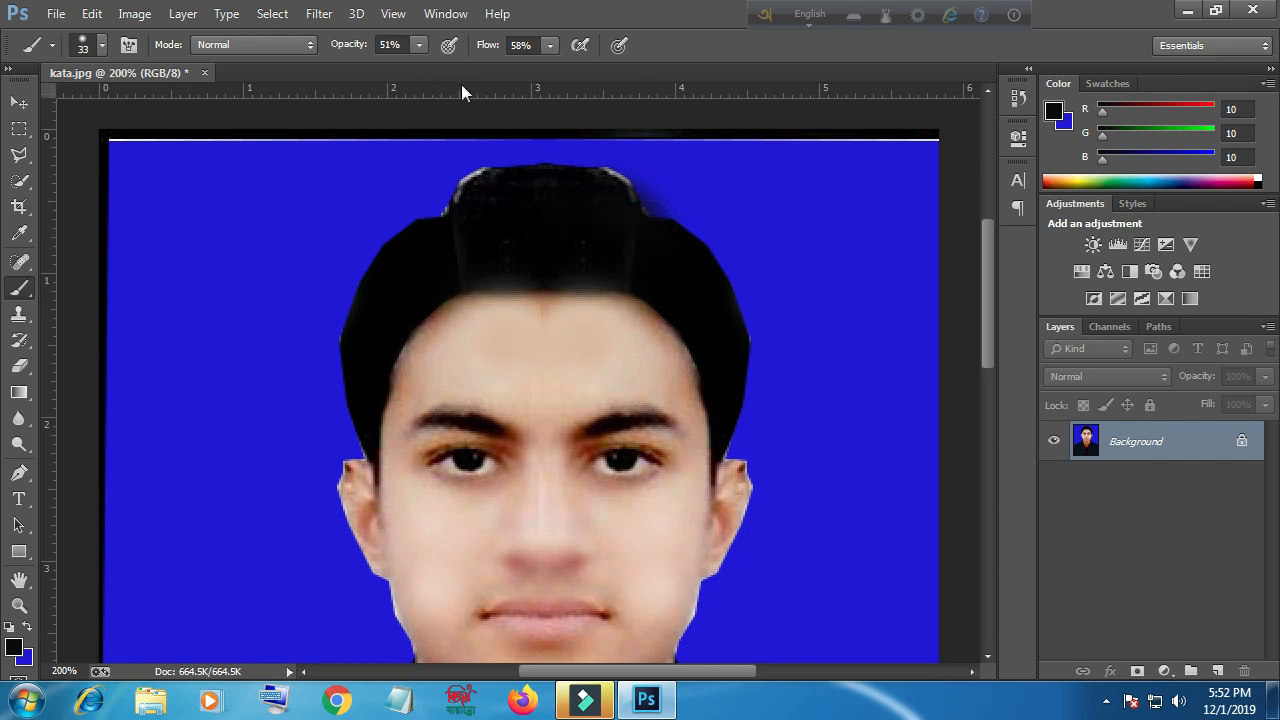
left_click(419, 45)
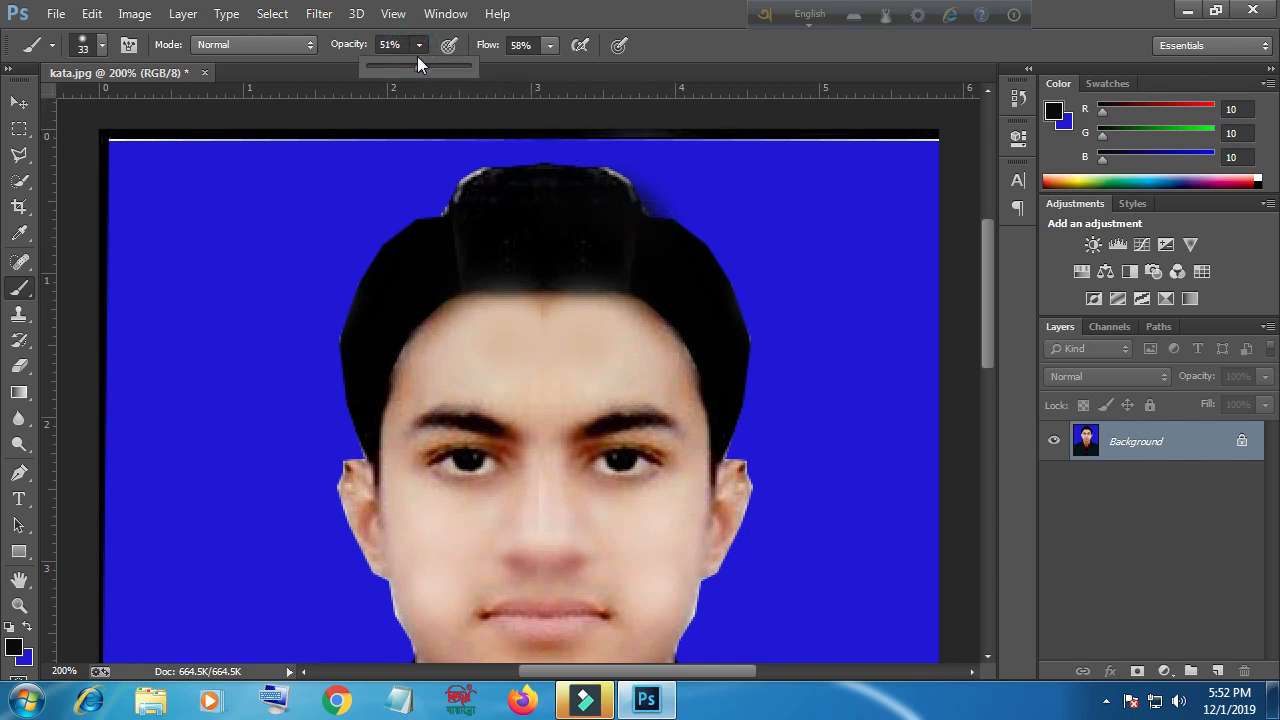
left_click(549, 45)
mouse_move(545, 67)
left_mouse_down()
mouse_move(575, 70)
mouse_move(589, 90)
mouse_move(634, 82)
left_mouse_up()
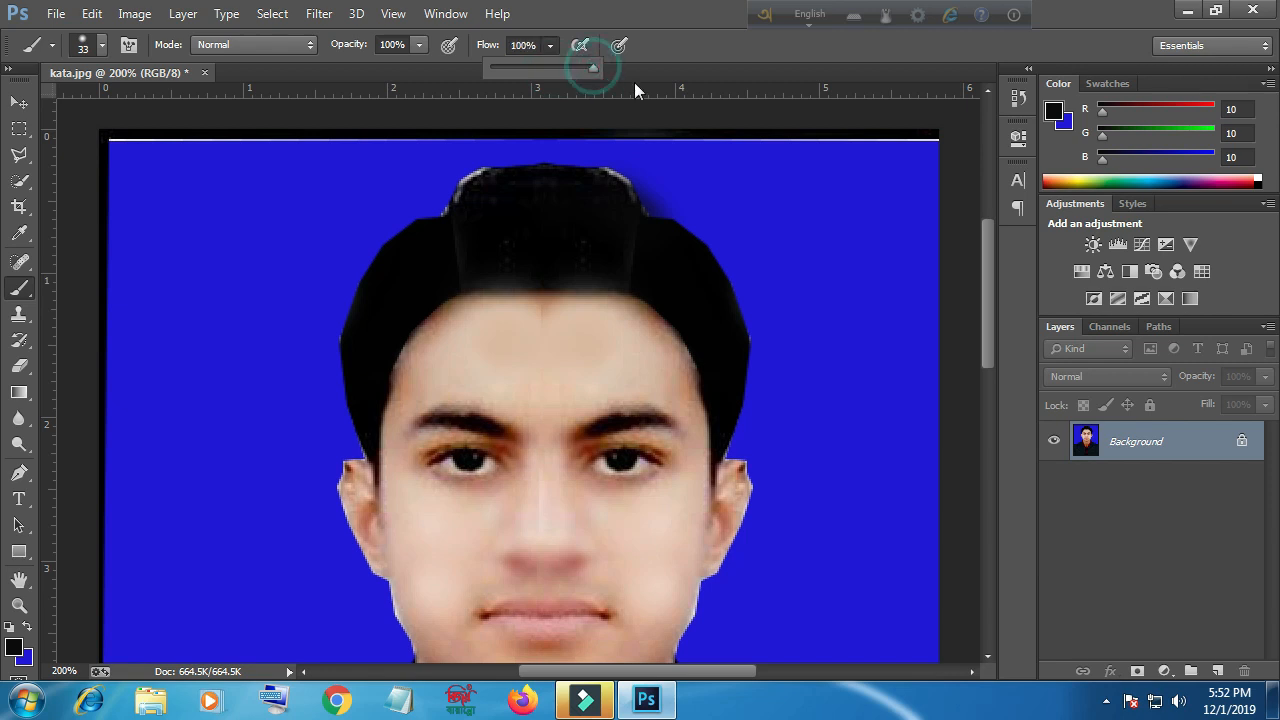
Paint over the pale fringes and notches along the top outline of the hair with the dark hair colour to smooth its shape
left_click(612, 234)
mouse_move(612, 234)
left_mouse_down()
mouse_move(614, 211)
mouse_move(651, 243)
mouse_move(604, 200)
left_mouse_up()
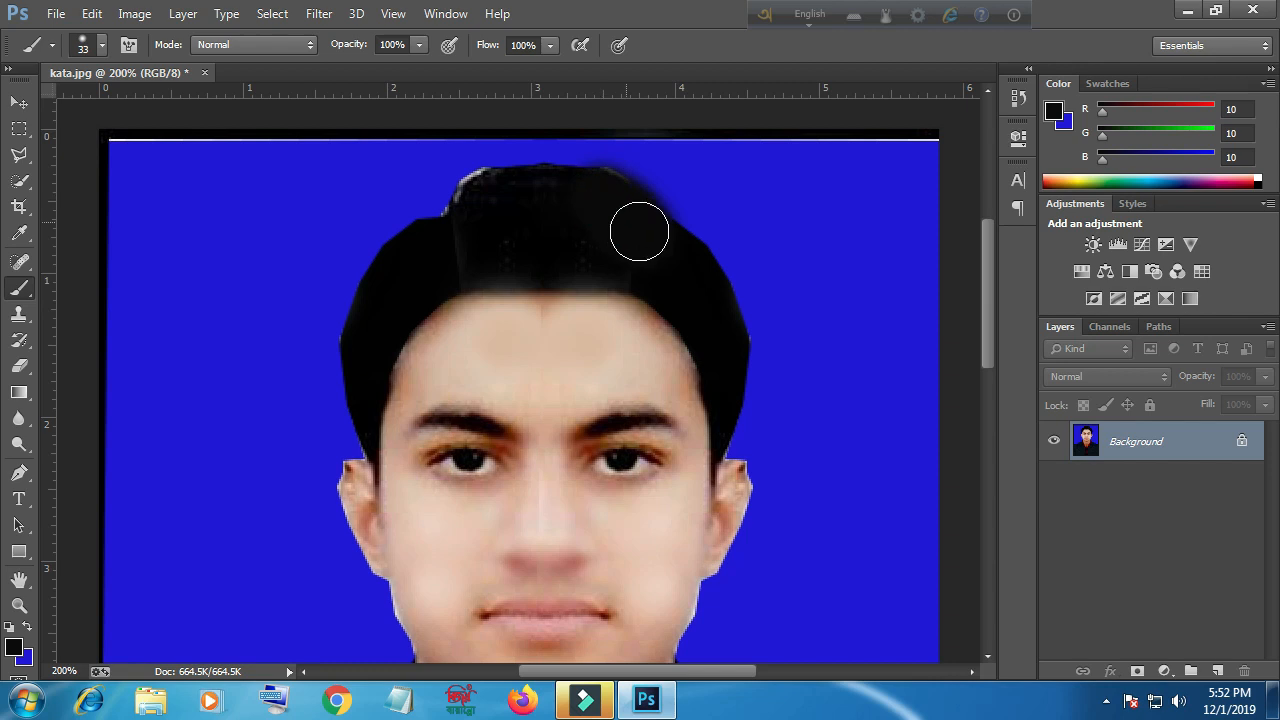
left_click_drag(665, 250, 657, 302)
left_click_drag(669, 252, 669, 246)
left_click(616, 199)
left_click(605, 197)
left_click(563, 192)
left_click(557, 194)
left_click(582, 195)
left_click(481, 198)
left_click(498, 194)
left_click(543, 197)
left_click(520, 197)
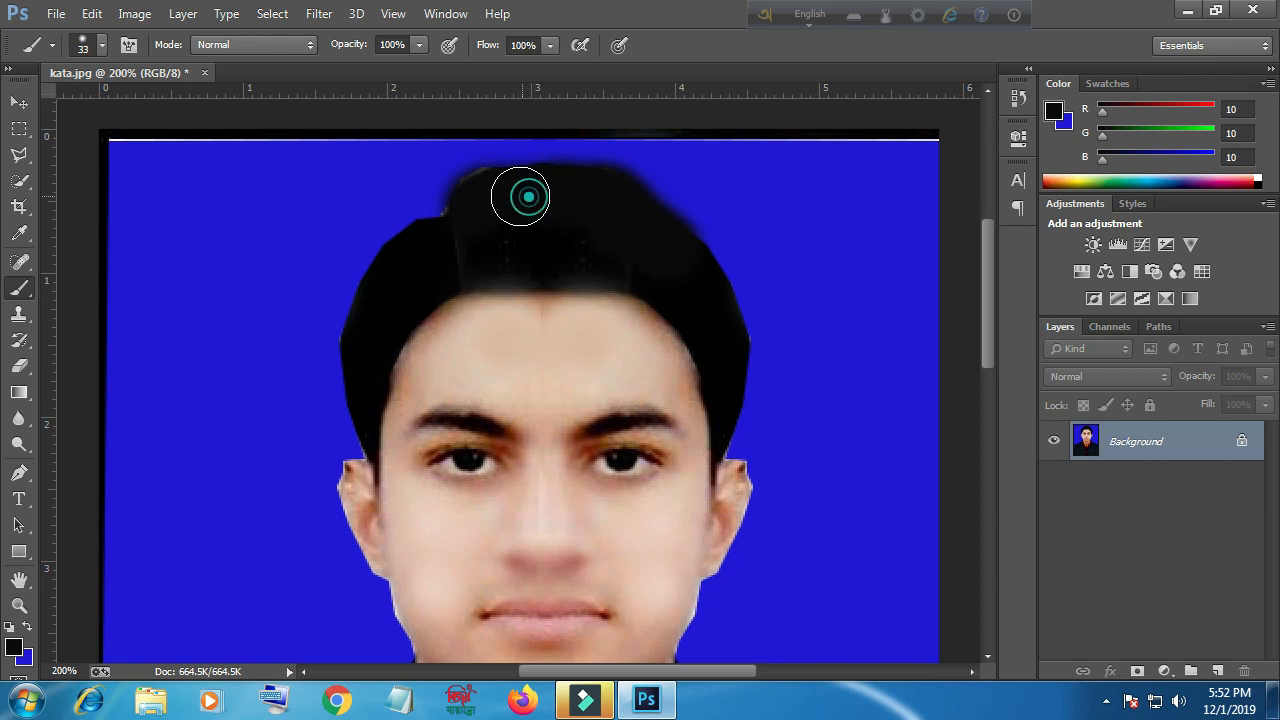
left_click(489, 198)
left_click(469, 222)
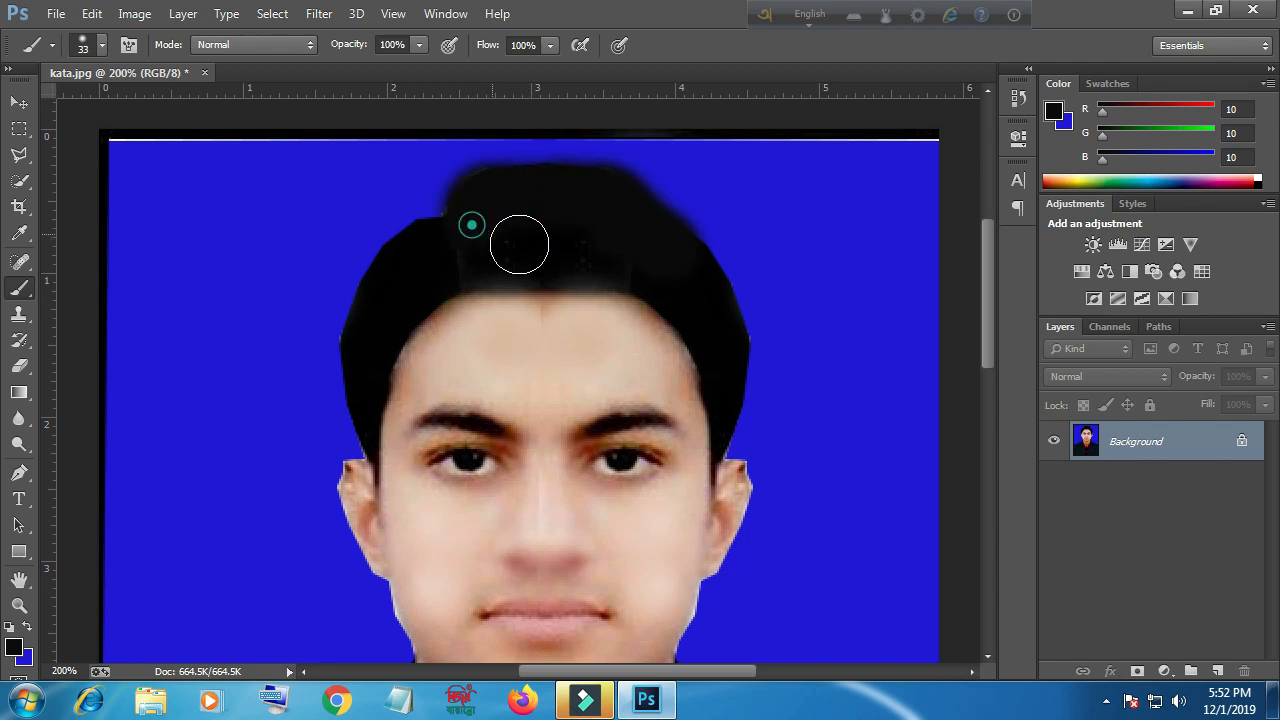
scroll(746, 580, "down", 3)
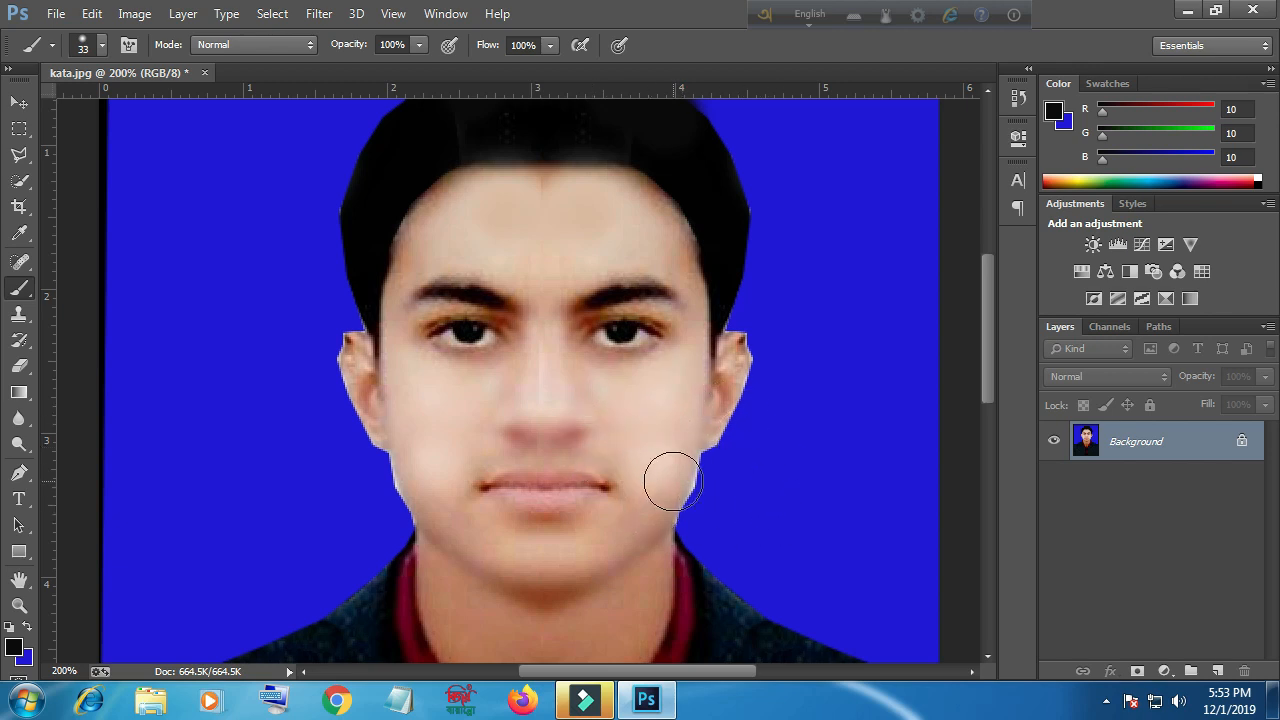
scroll(673, 482, "down", 2)
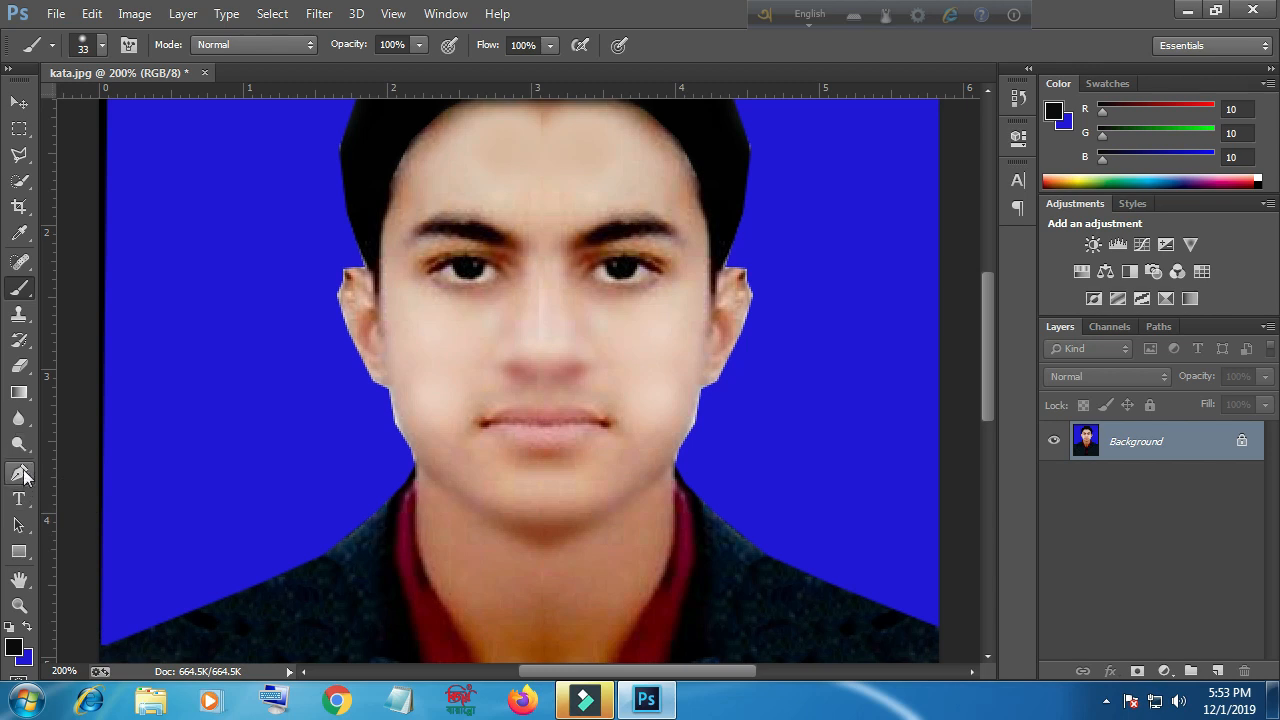
Trace a Pen path just inside the pale fringe of the ear and jaw on the portrait's right-hand side, down to the collar
left_click(20, 474)
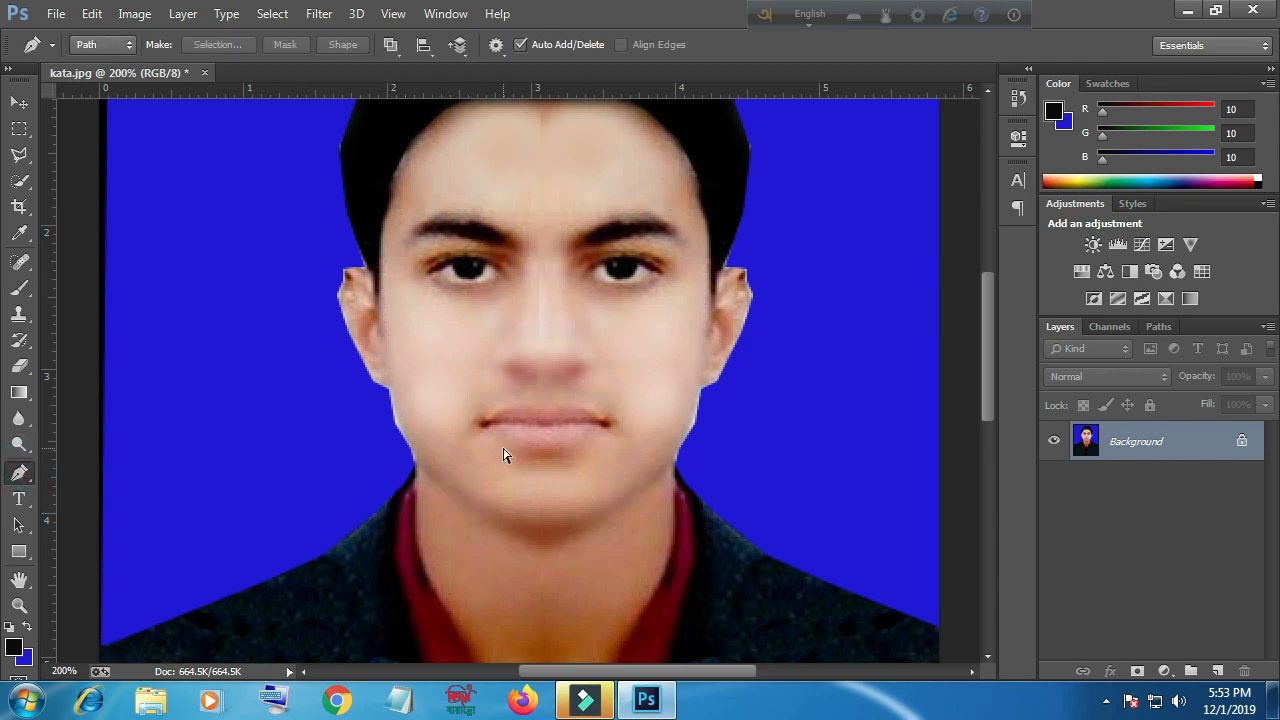
key("ctrl+plus")
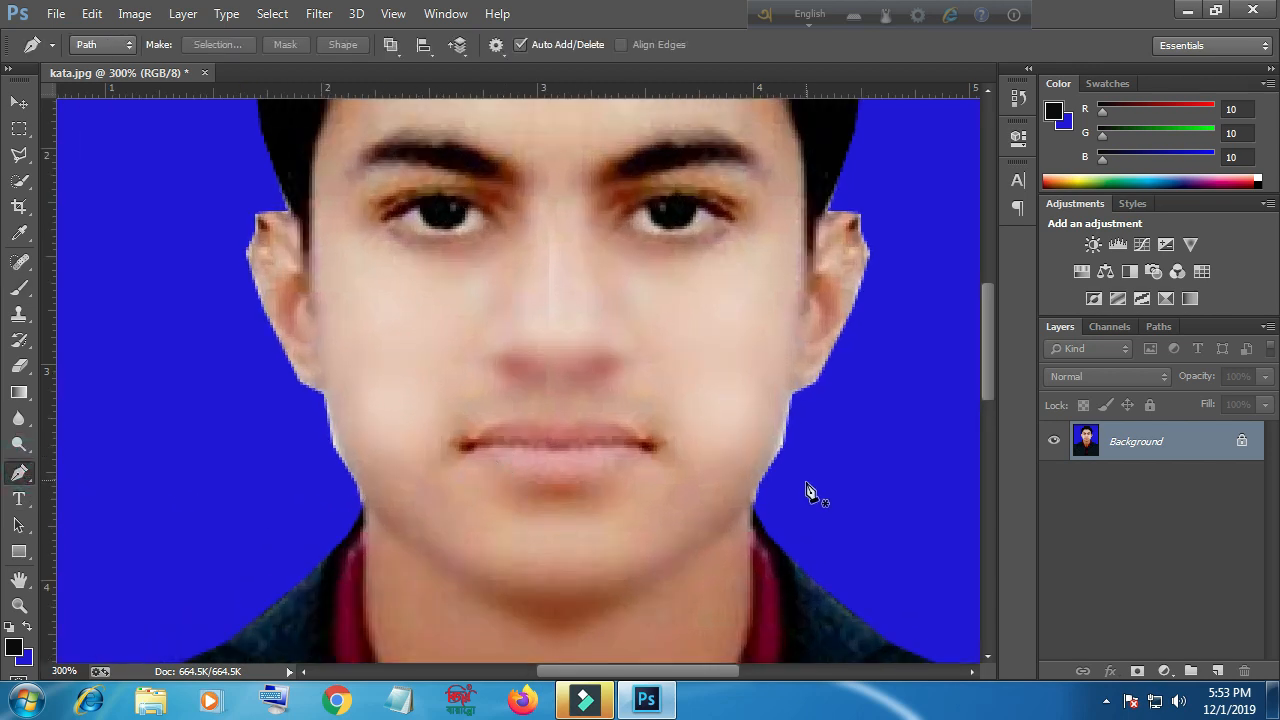
left_click(826, 214)
left_click(850, 216)
left_click(858, 250)
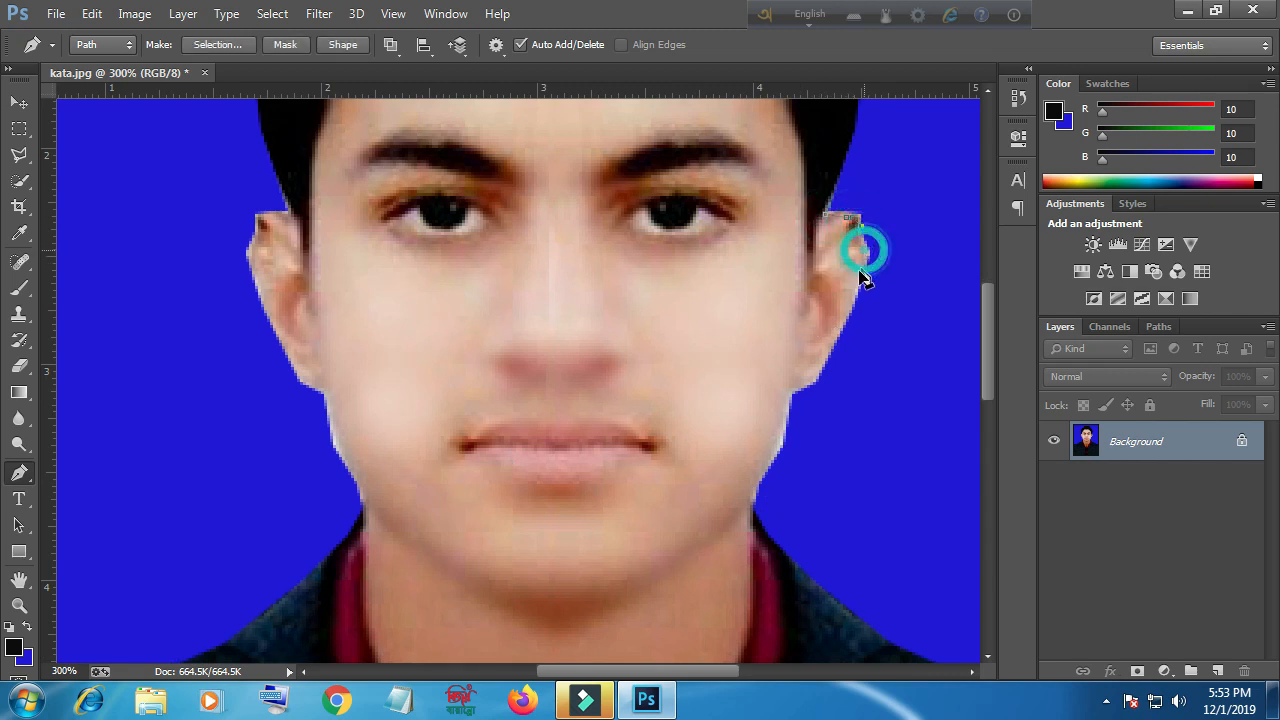
left_click(859, 292)
left_click(840, 329)
left_click(827, 363)
left_click(790, 389)
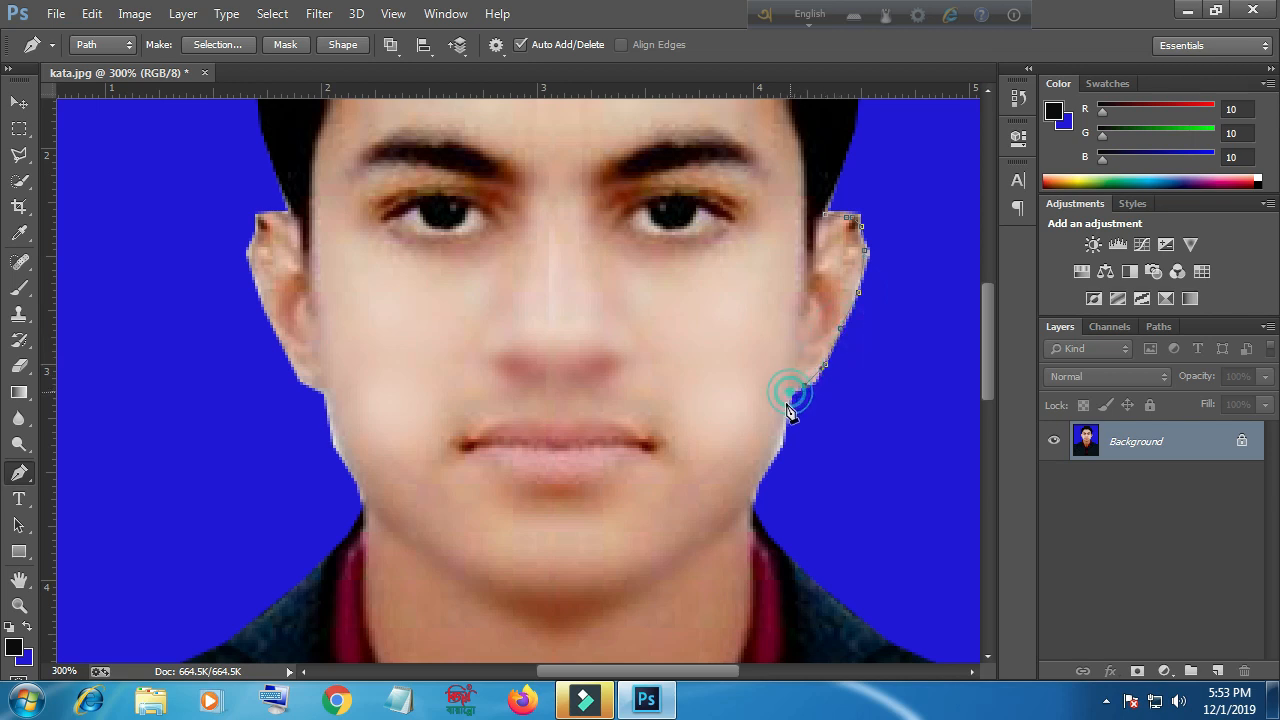
left_click(783, 418)
left_click(781, 442)
left_click(767, 458)
left_click(754, 483)
left_click(754, 512)
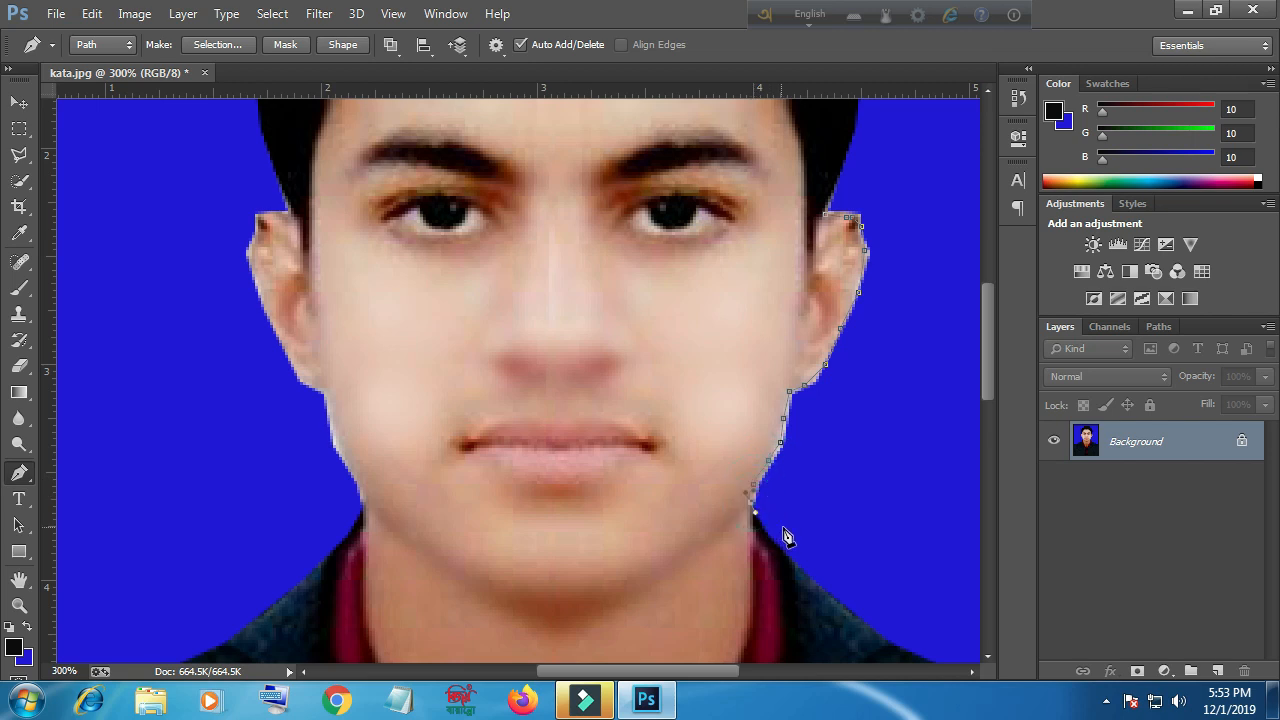
Complete the path through the adjacent background, convert it to a selection, and fill it with the blue background colour to remove the pale fringe
left_click_drag(807, 538, 817, 531)
left_click_drag(924, 427, 931, 389)
left_click_drag(936, 301, 945, 266)
left_click_drag(933, 181, 929, 169)
left_click_drag(894, 175, 872, 188)
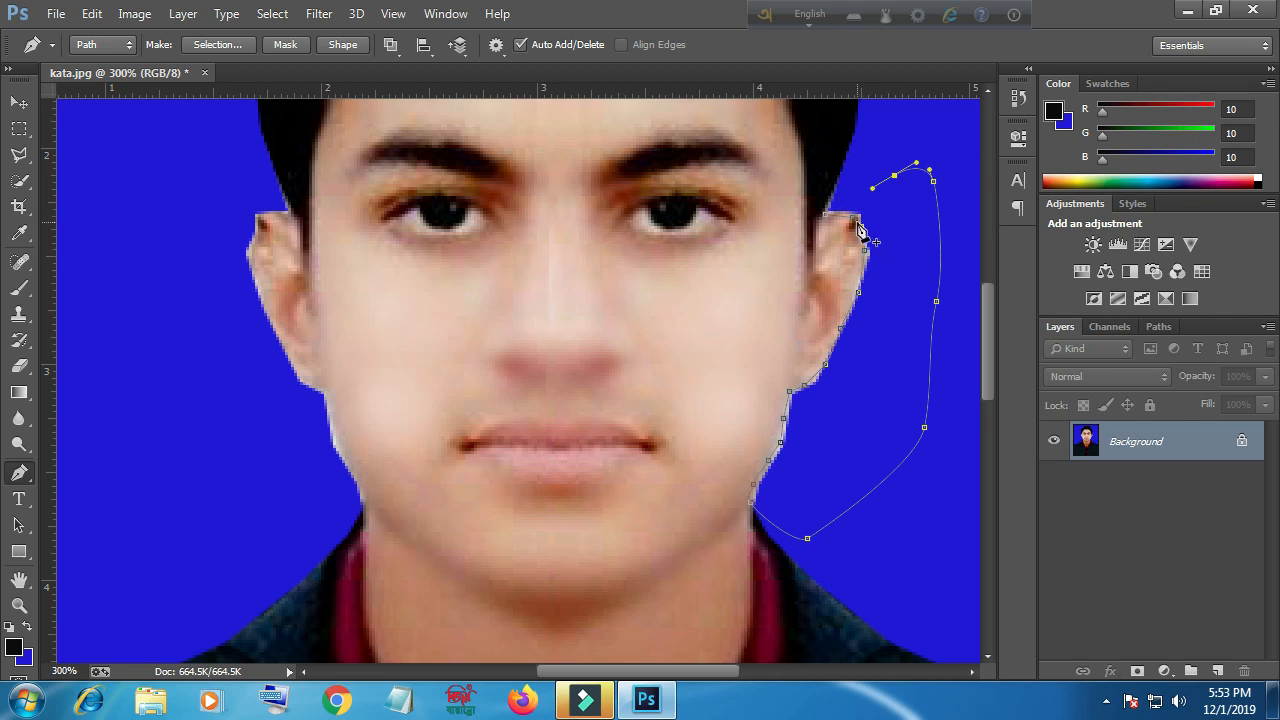
left_click(858, 187)
left_click(840, 199)
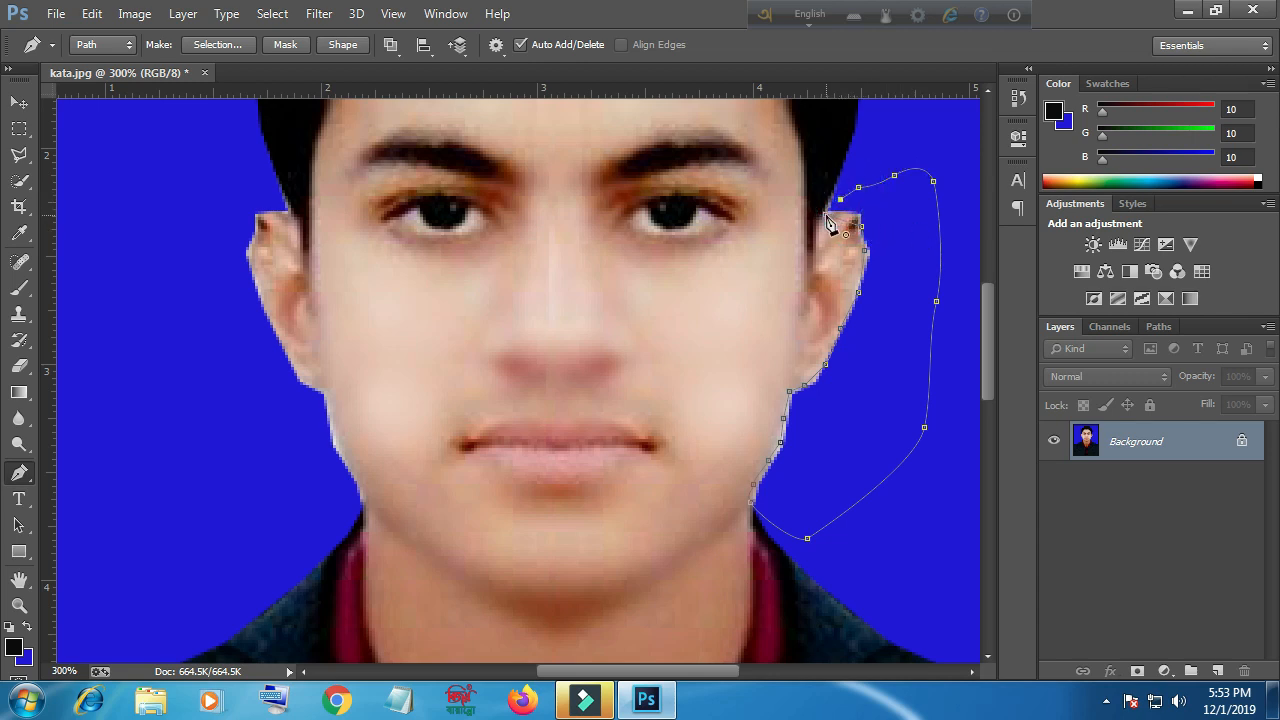
key("ctrl+Return")
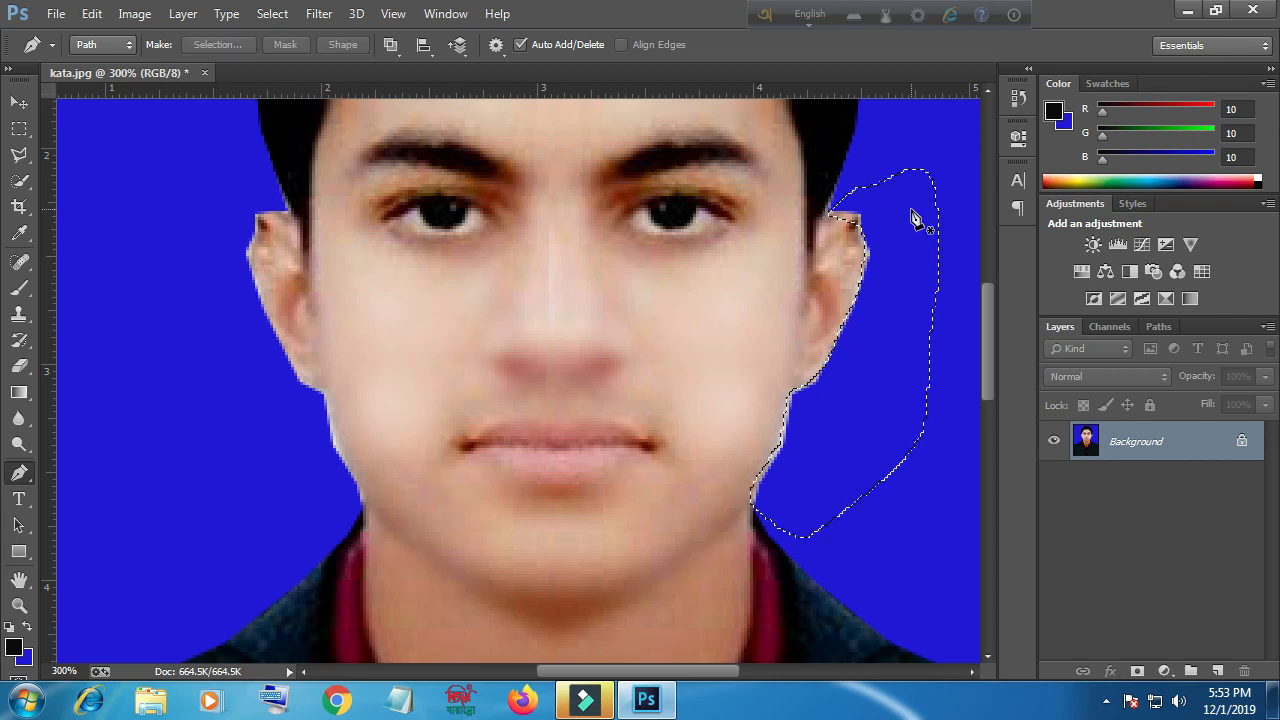
key("ctrl+d")
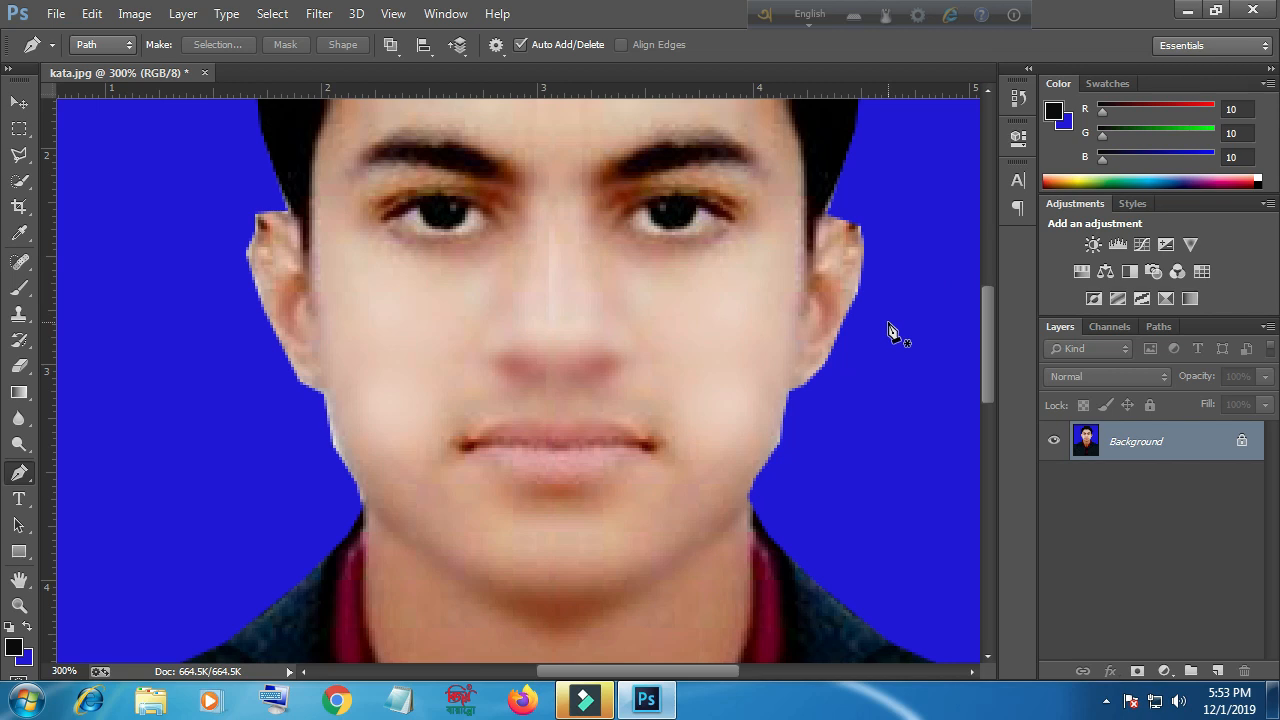
Set the Brush to 48% opacity and 56% flow for retouching the skin
scroll(888, 328, "down", 2)
scroll(888, 328, "up", 2)
scroll(900, 320, "up", 3)
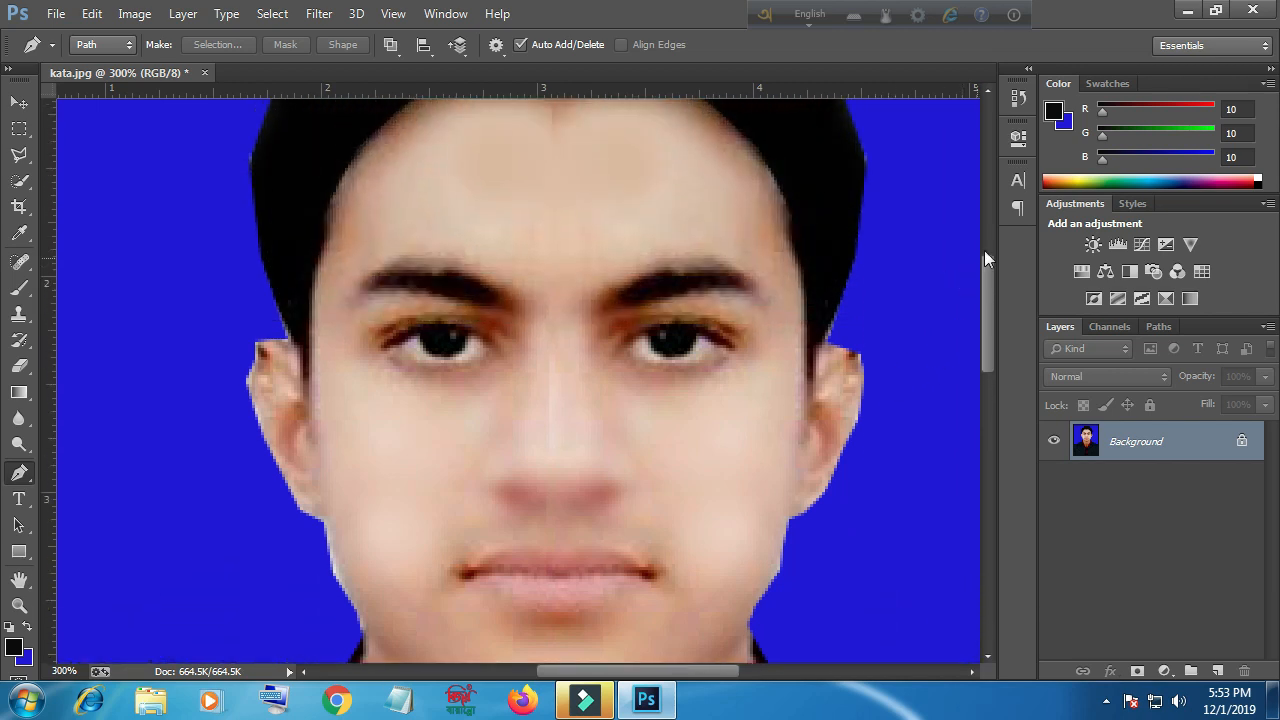
key("ctrl+minus")
key("ctrl+minus")
key("ctrl+minus")
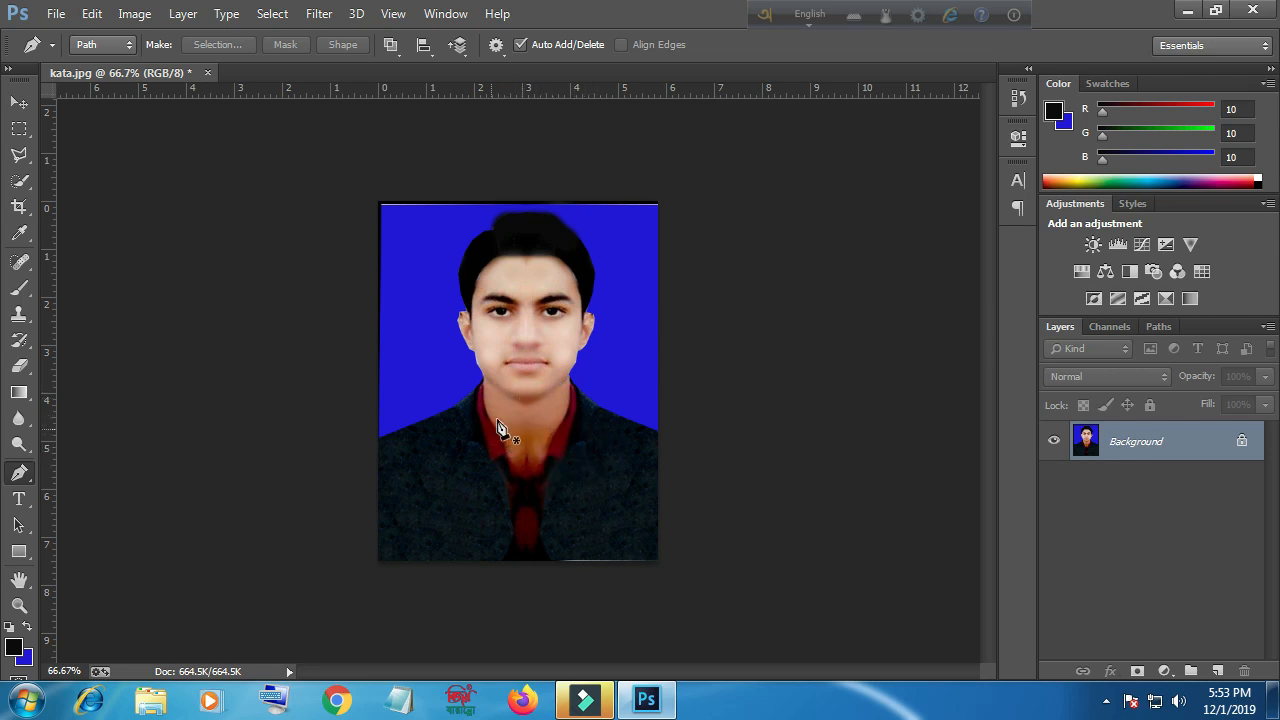
left_click(20, 262)
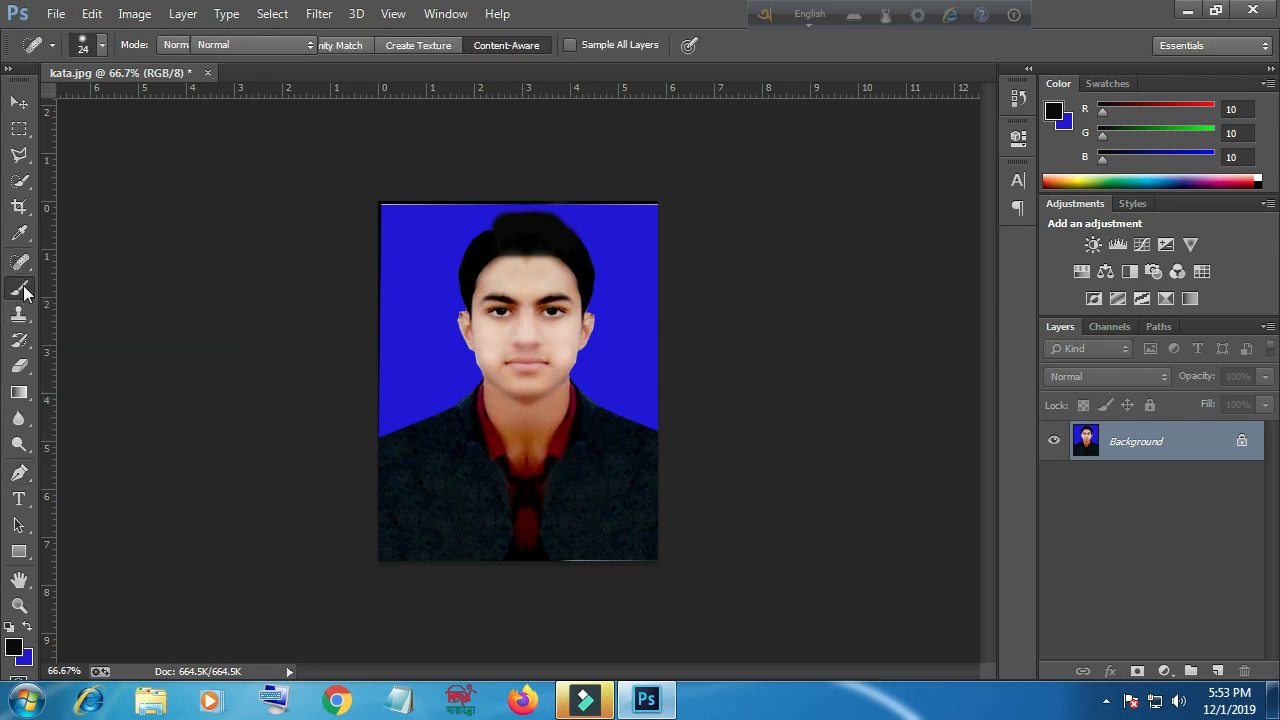
left_click(24, 291)
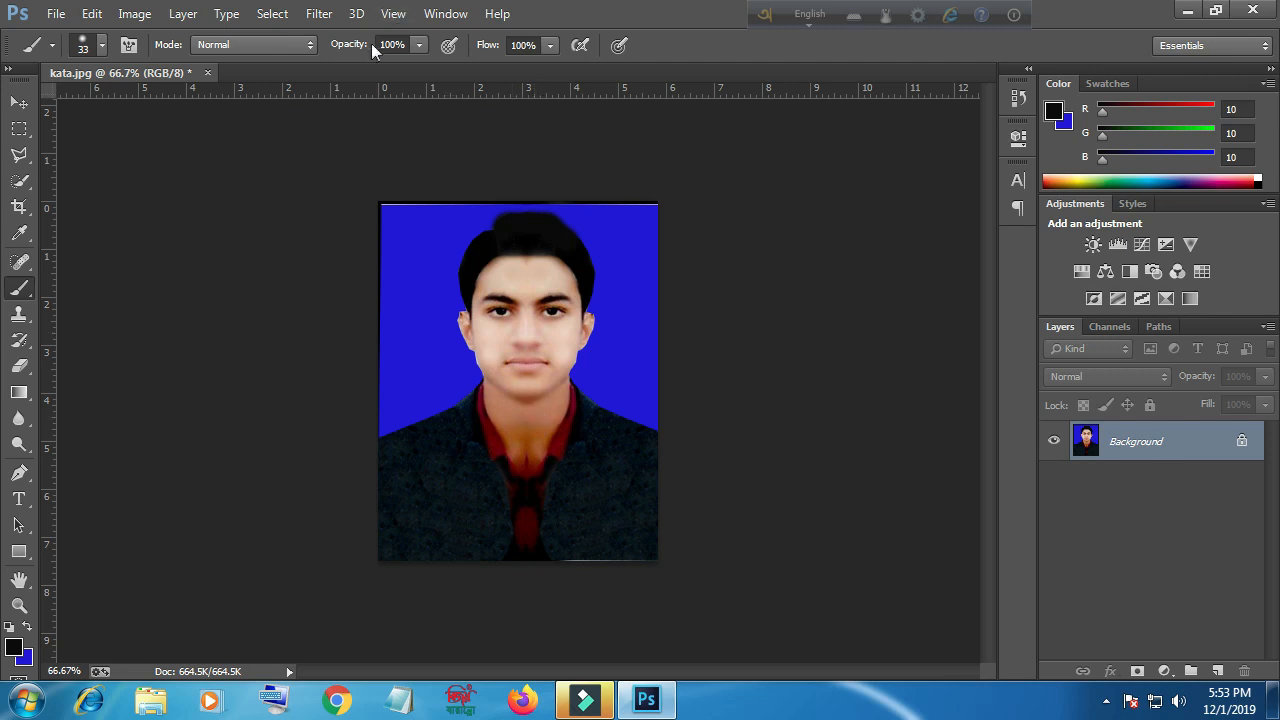
left_click(418, 45)
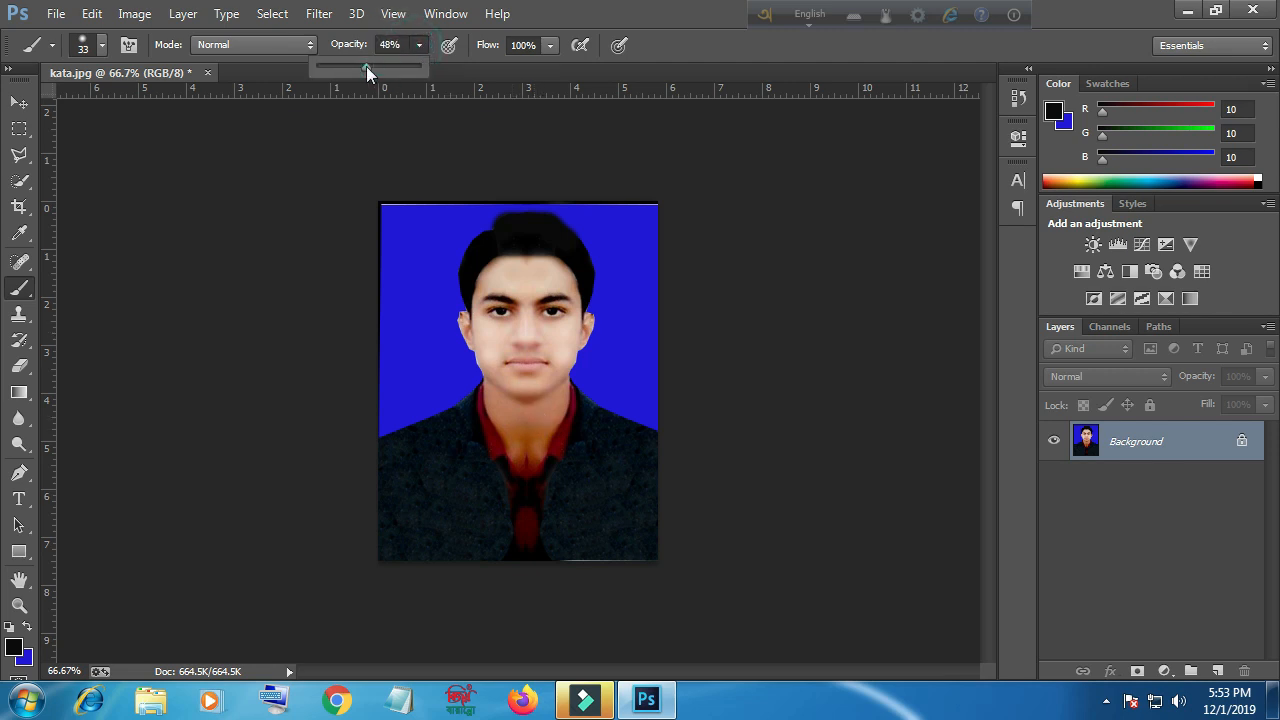
mouse_move(549, 45)
left_mouse_down()
mouse_move(528, 68)
mouse_move(504, 68)
left_mouse_up()
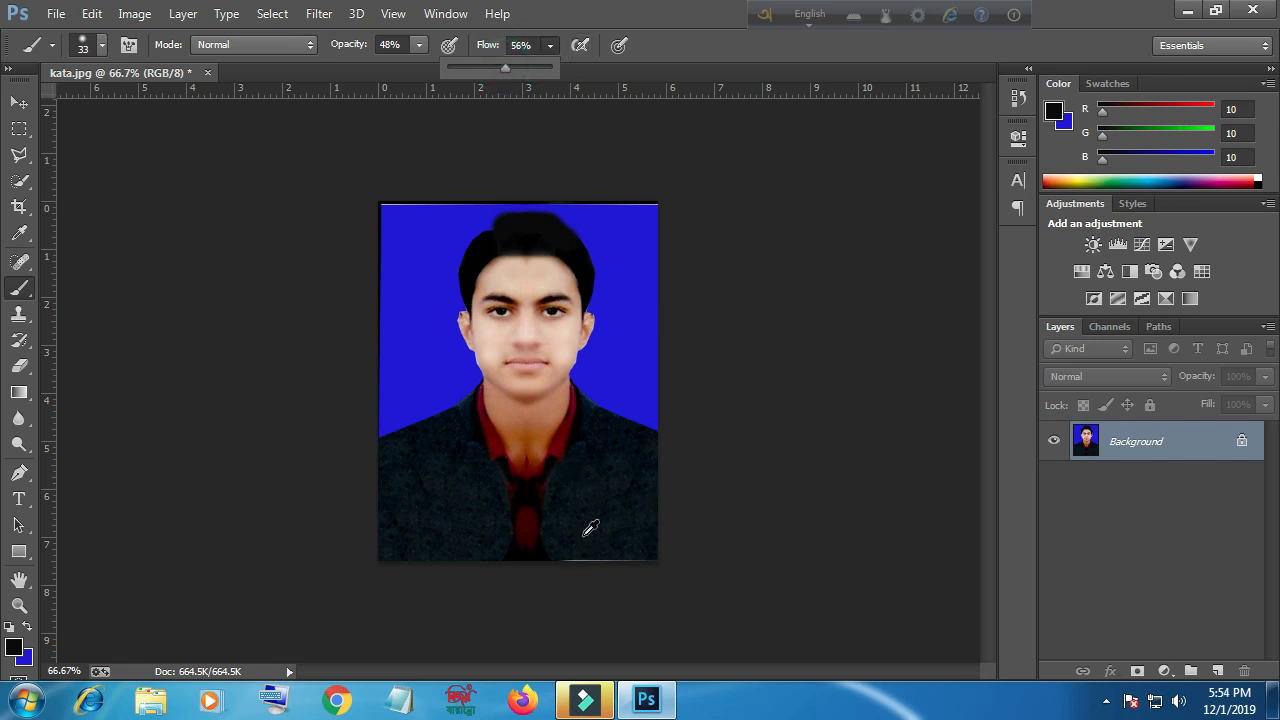
Sample the skin colour of the neck and paint it over the uneven orange patches above the collar opening
left_click(550, 419, "alt")
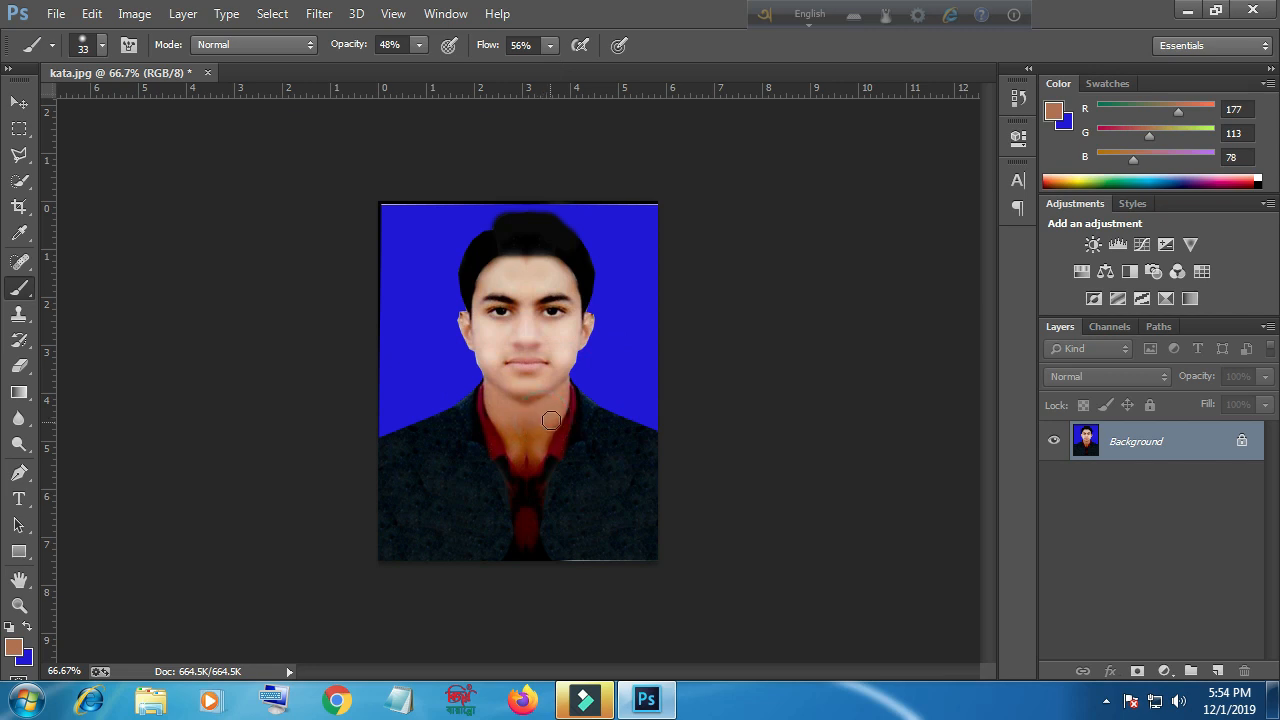
left_click(525, 458, "alt")
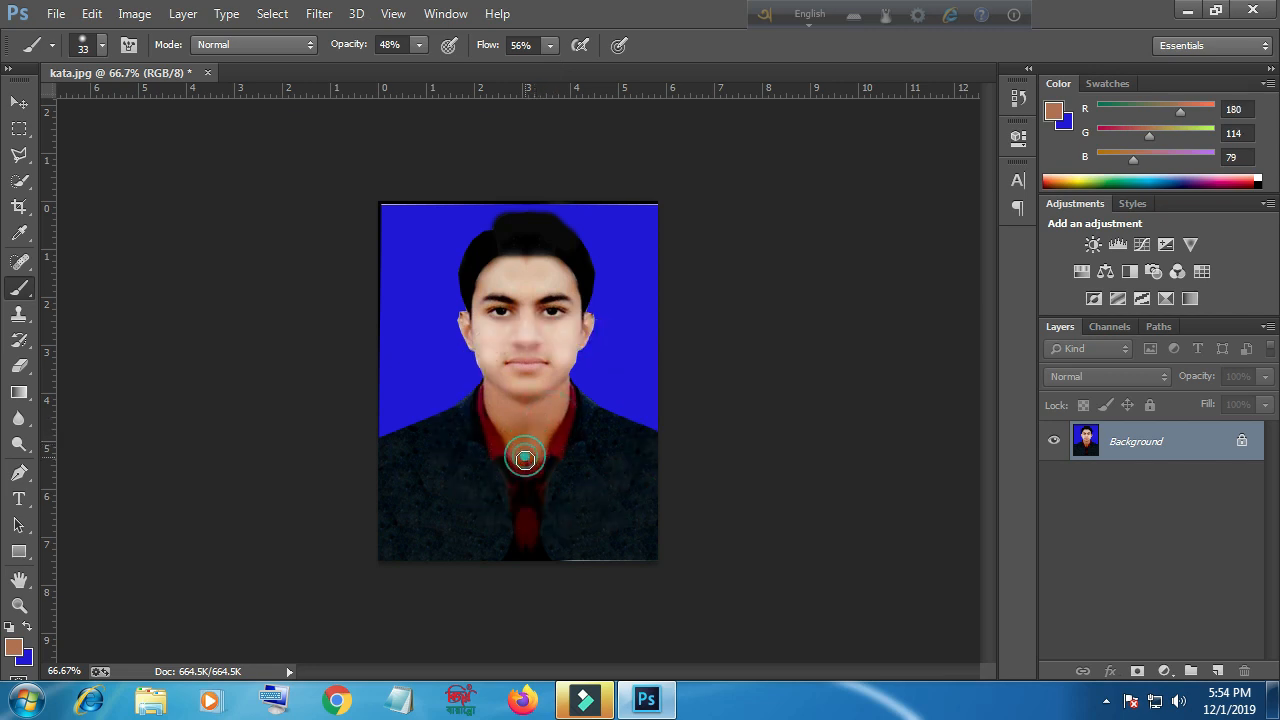
left_click(526, 451, "alt")
left_click_drag(531, 443, 546, 445)
left_click(524, 424)
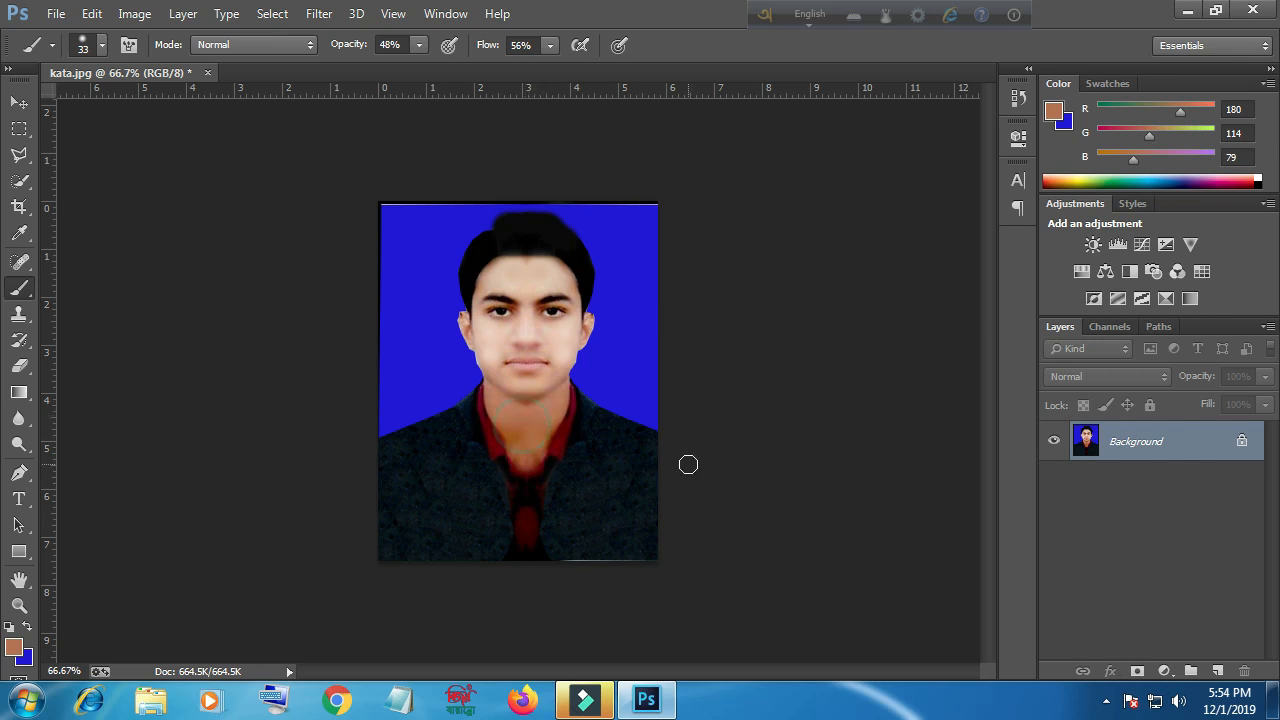
Sample light skin tones from the forehead below the hairline and from the right-hand cheek for retouching the face
left_click(518, 270, "alt")
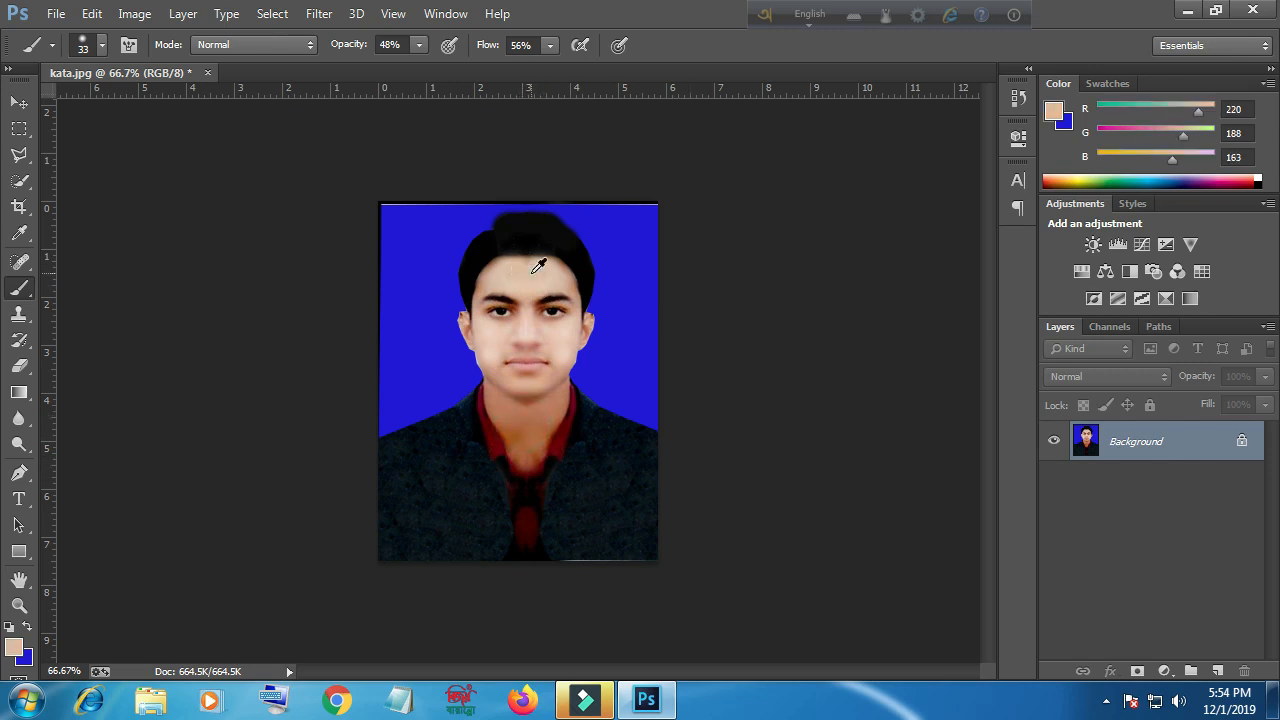
left_click(525, 268, "alt")
key("ctrl+plus")
key("ctrl+plus")
left_click(663, 266, "alt")
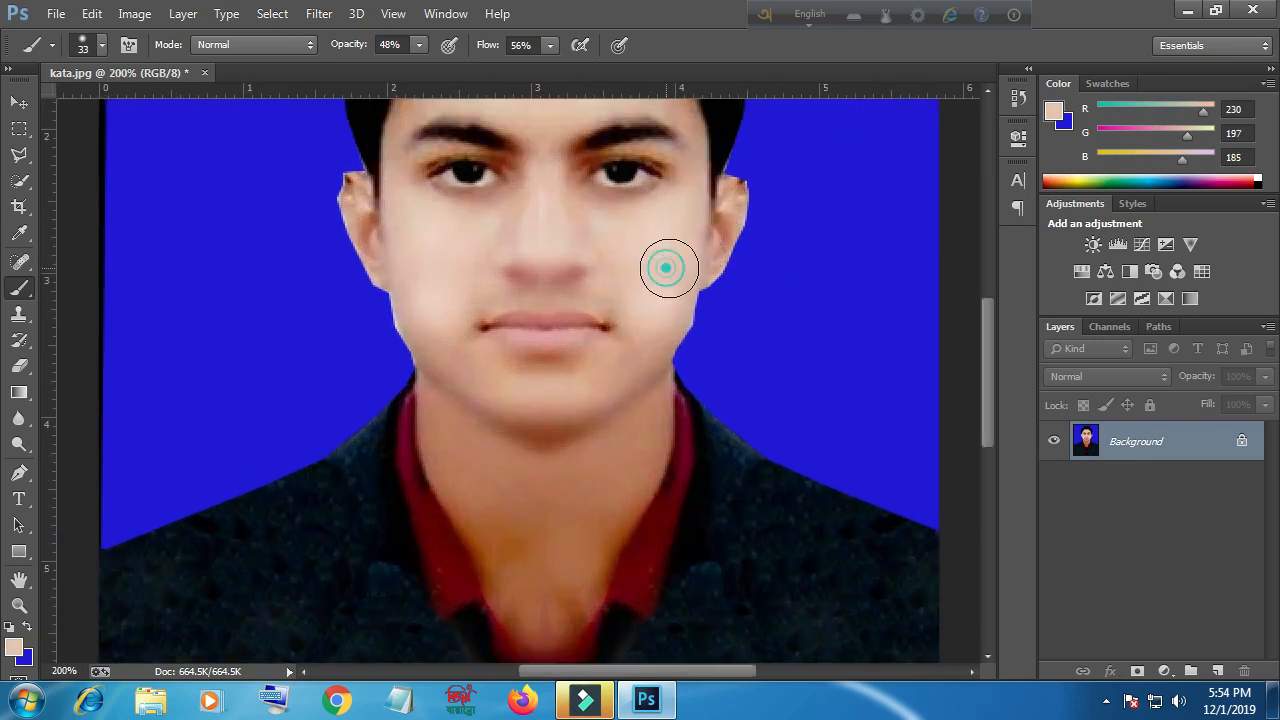
Reduce the brush size to 17 px and sample the skin around the mouth to touch up the lower face
right_click(676, 268)
left_click_drag(773, 322, 779, 320)
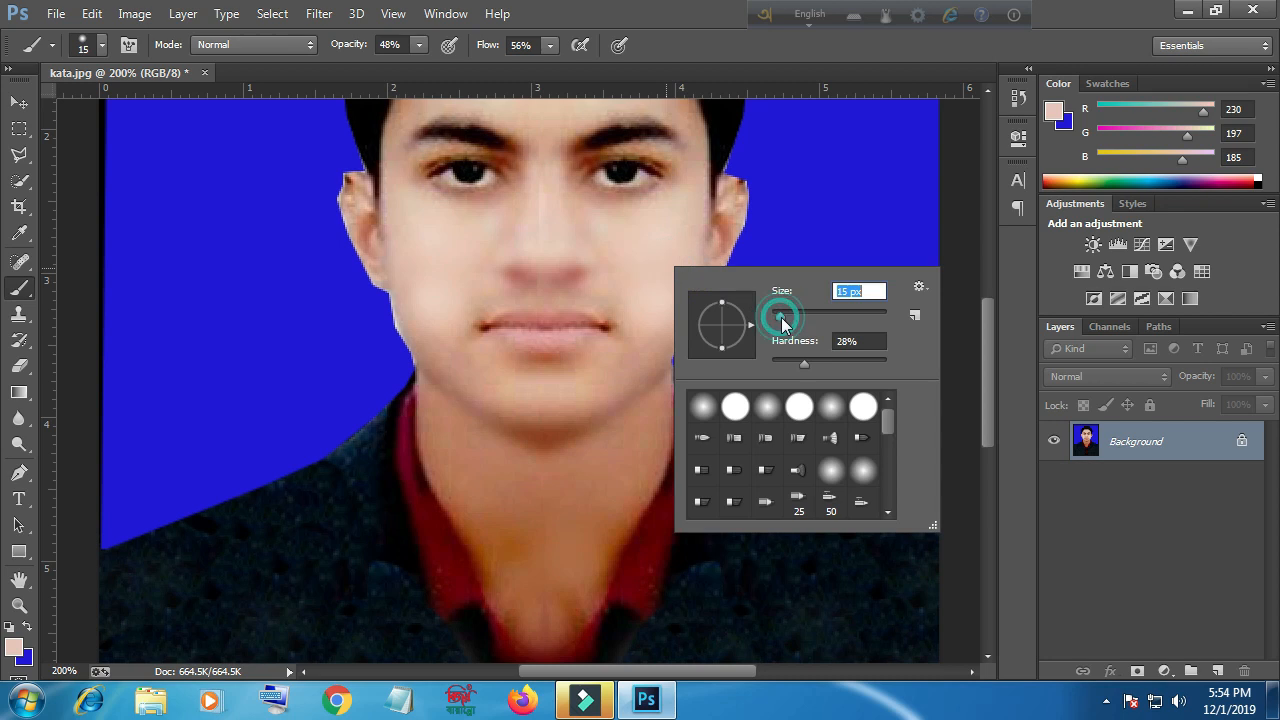
left_click(617, 288, "alt")
left_click(535, 293, "alt")
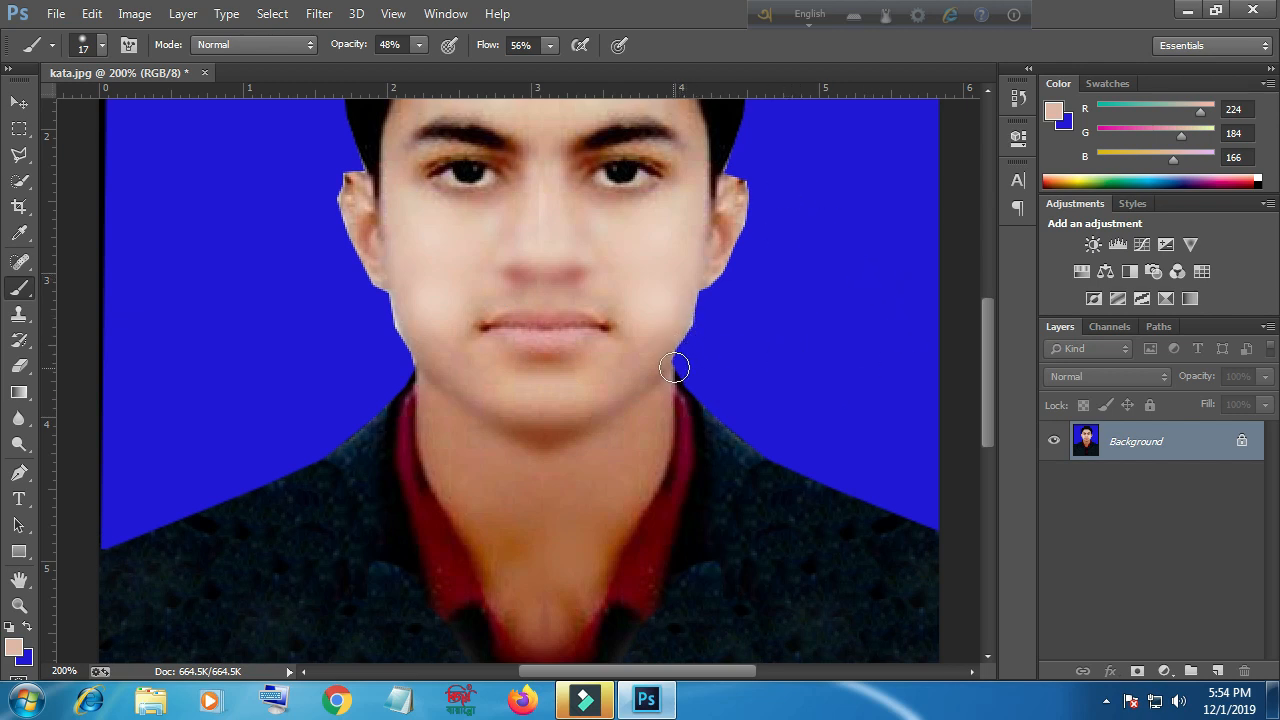
Crop a thin strip off the bottom edge of the portrait, keeping its full width
key("ctrl+minus")
key("ctrl+minus")
key("ctrl+minus")
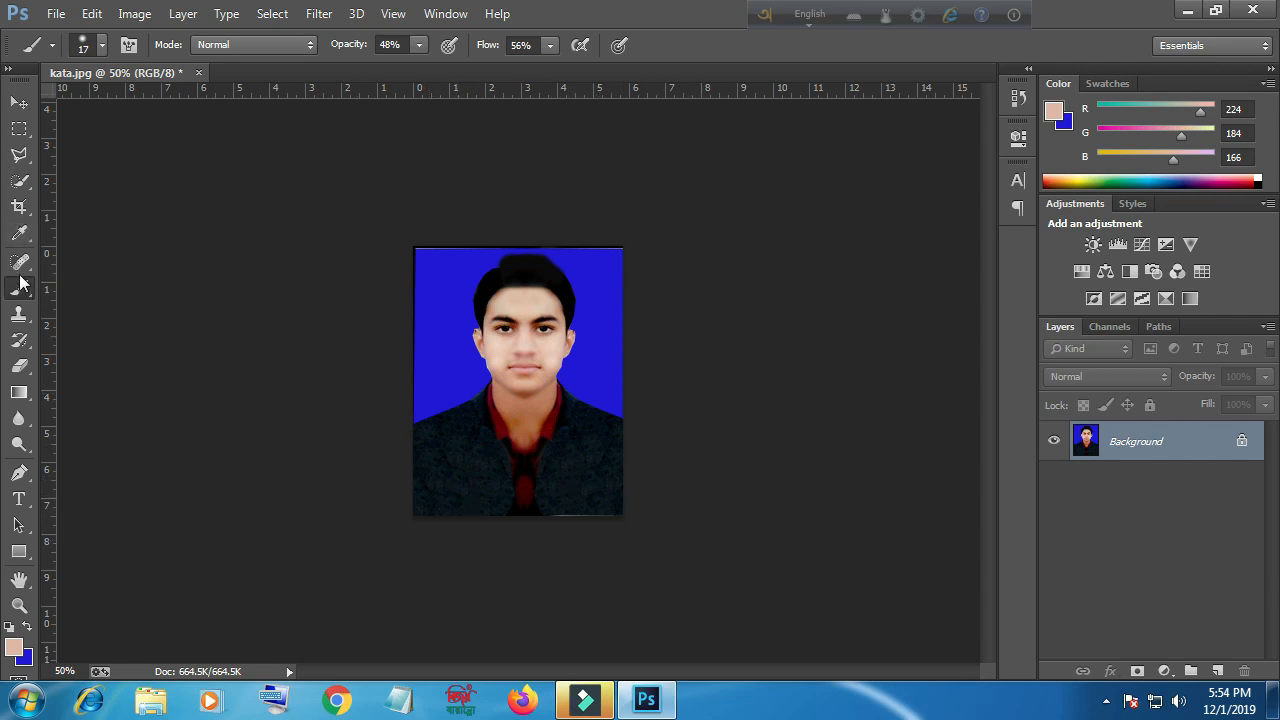
left_click(20, 206)
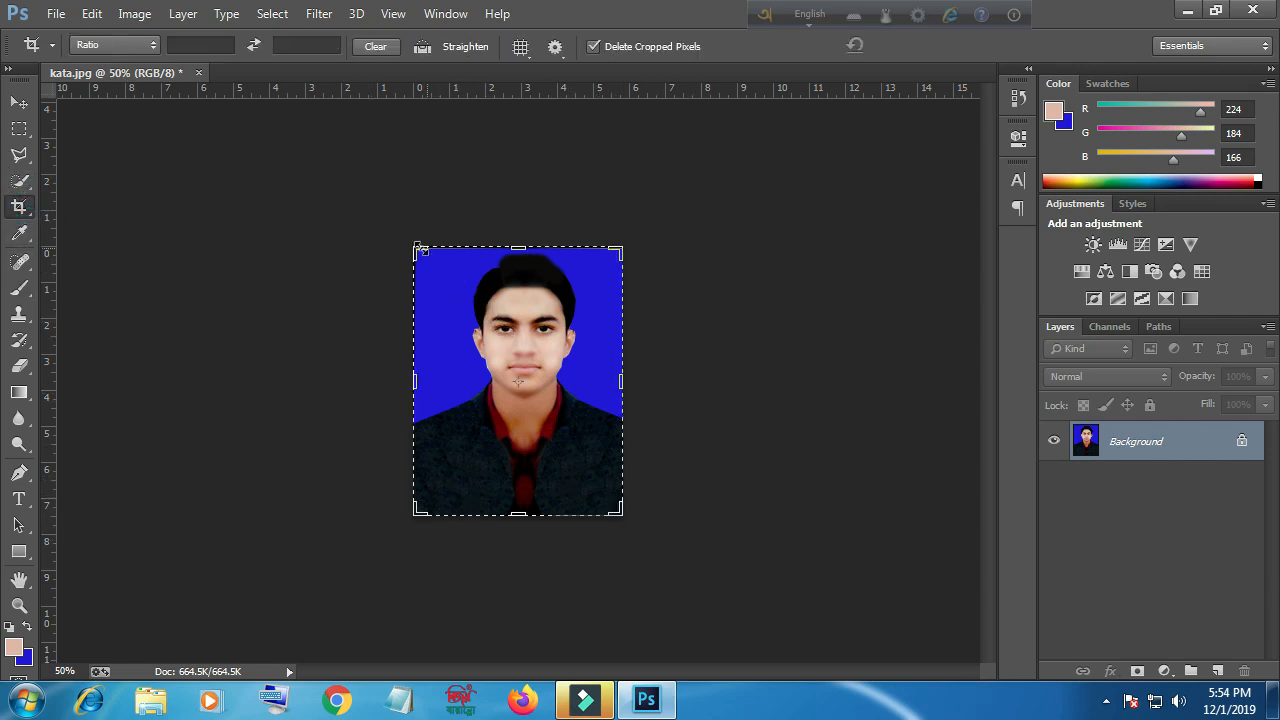
left_click_drag(416, 247, 428, 264)
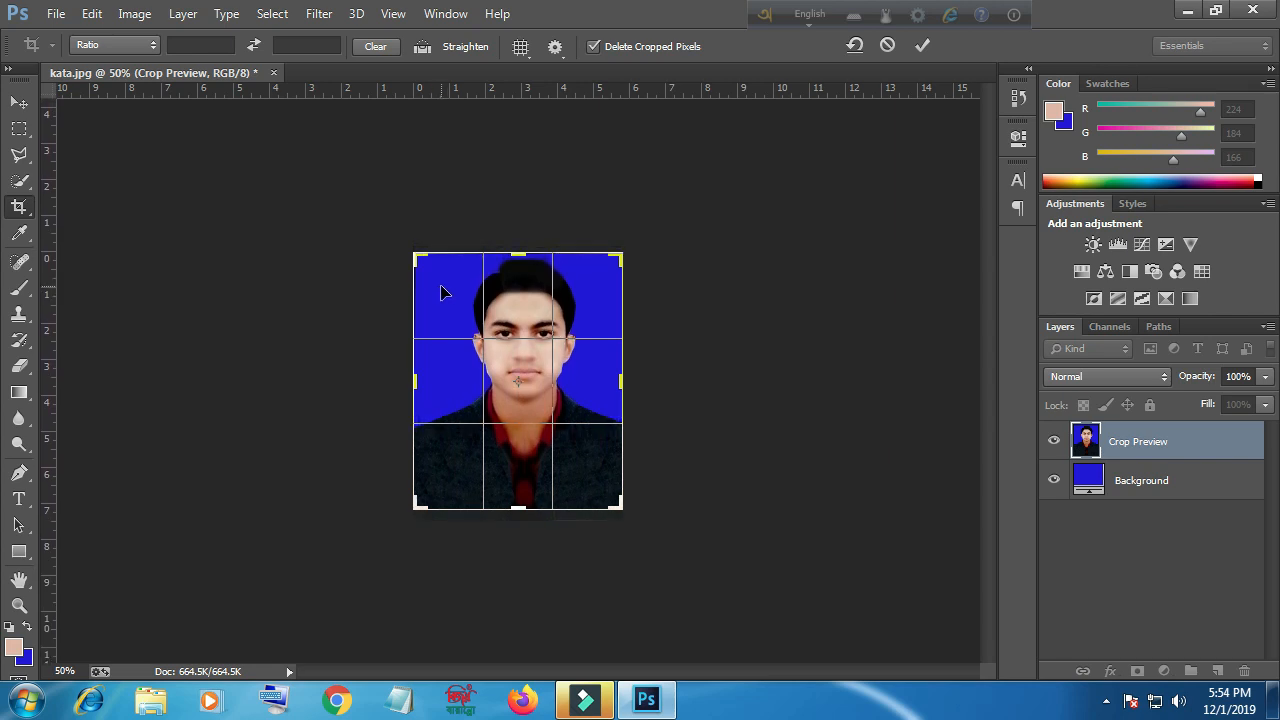
key("Return")
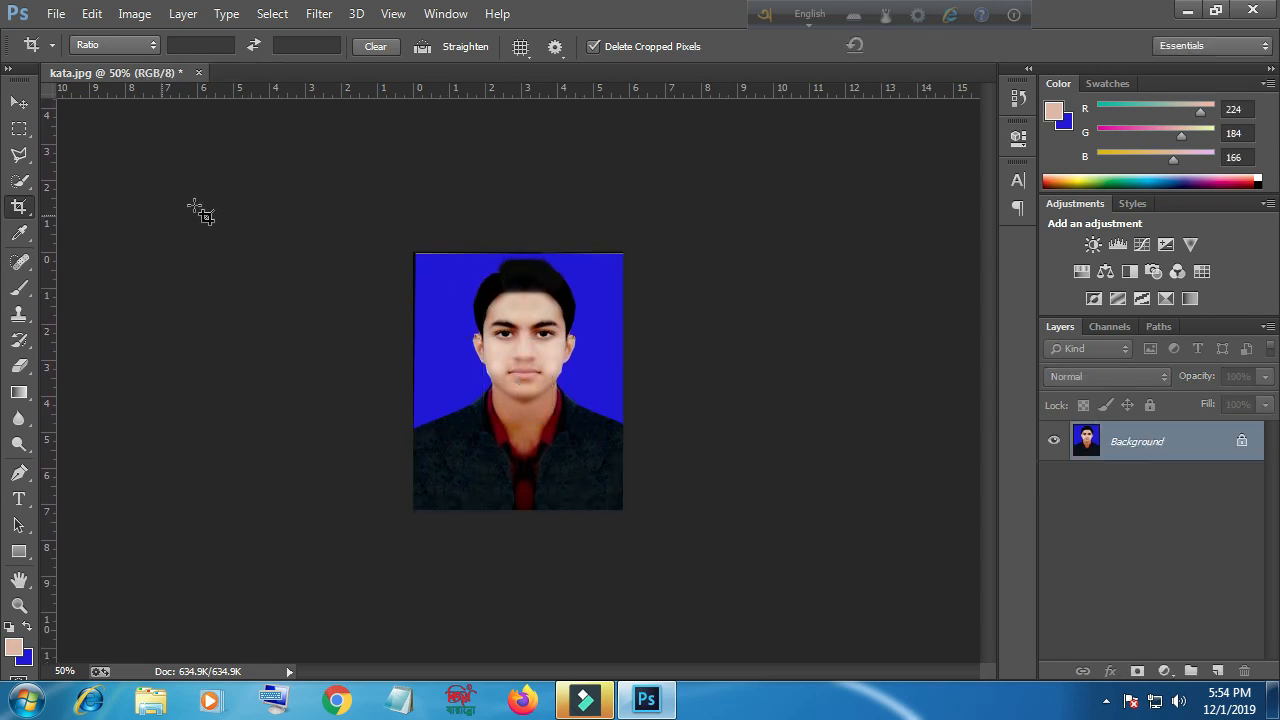
Save the portrait to the Desktop as a JPEG named duegyreg with Medium quality 5 and Progressive format with 3 scans
left_click(55, 14)
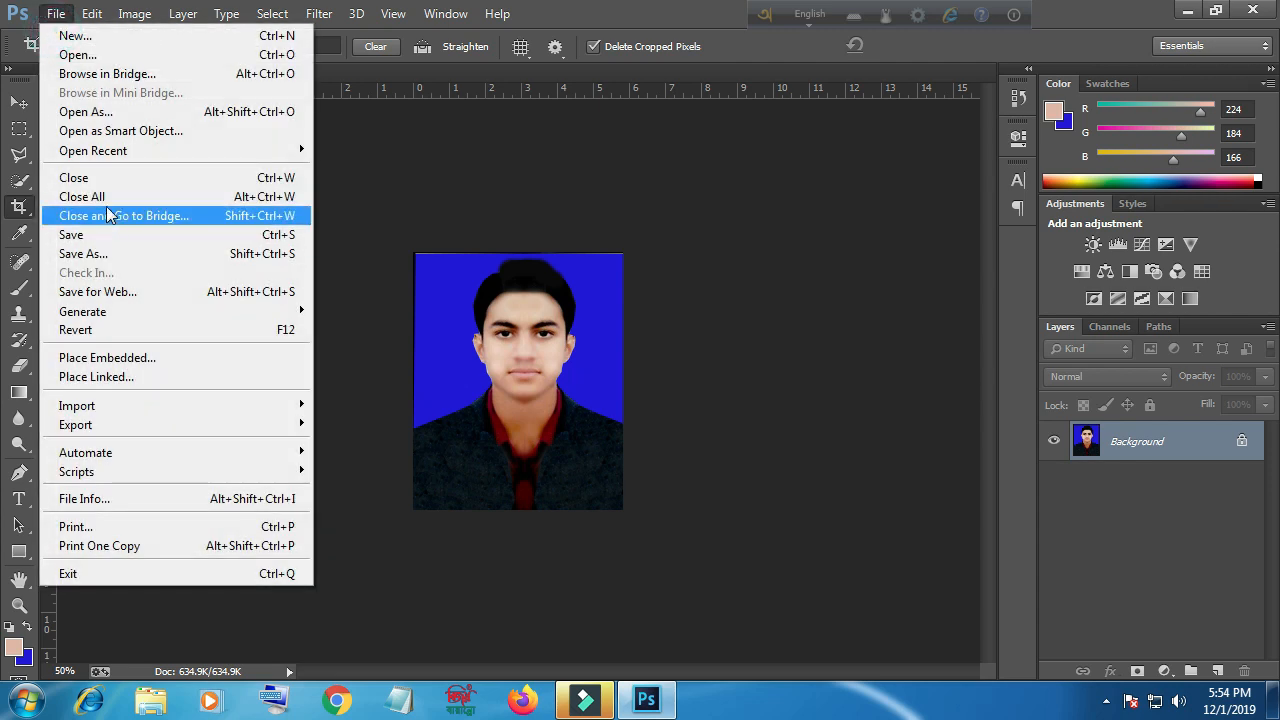
left_click(106, 253)
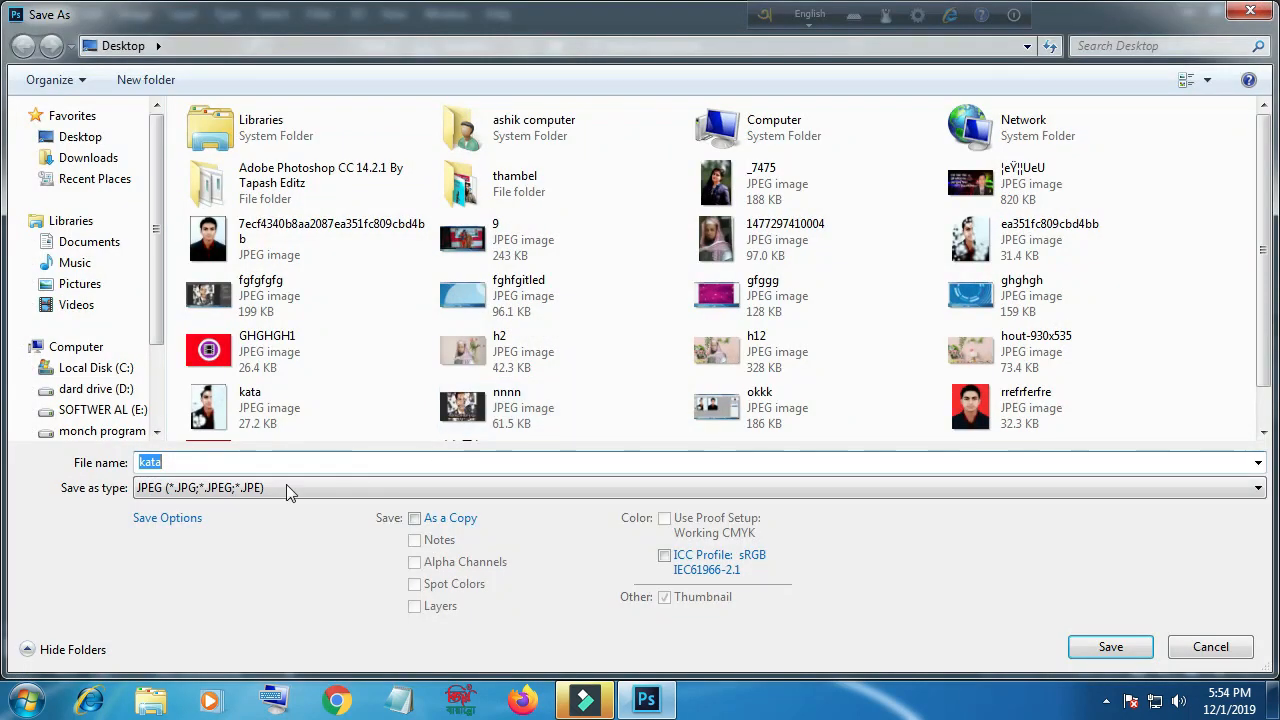
type("duegyreg")
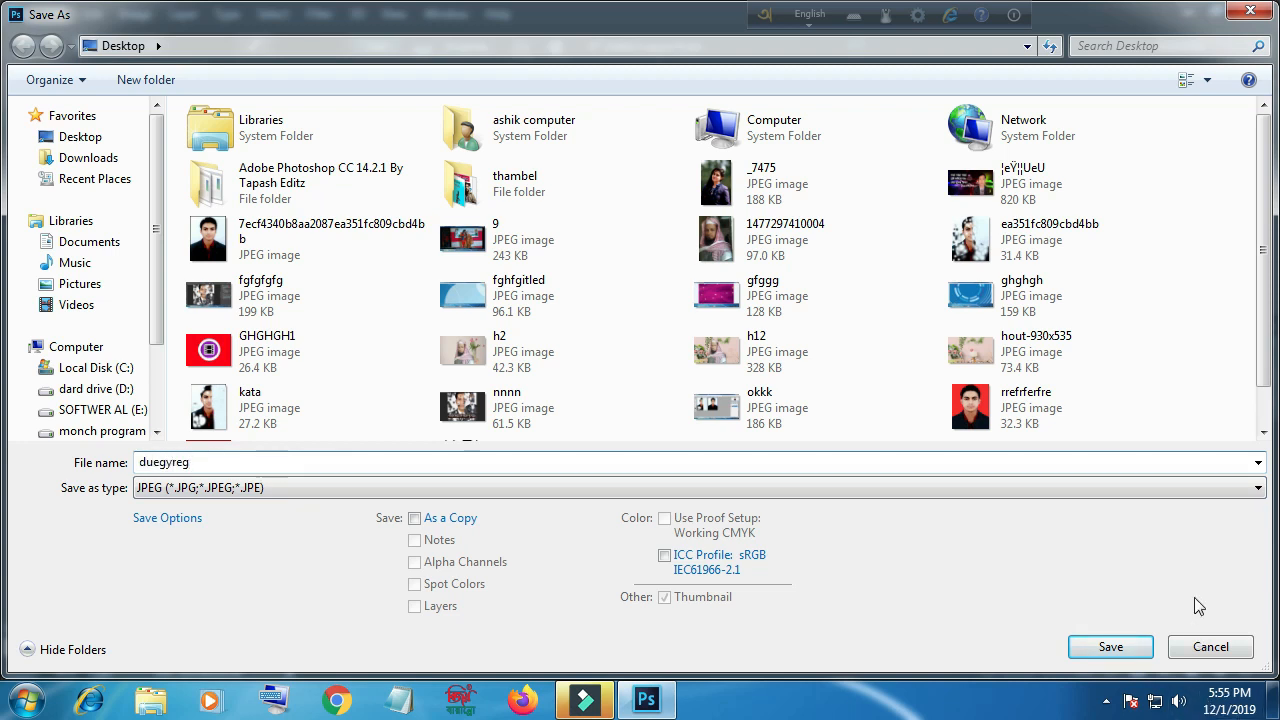
left_click(1108, 648)
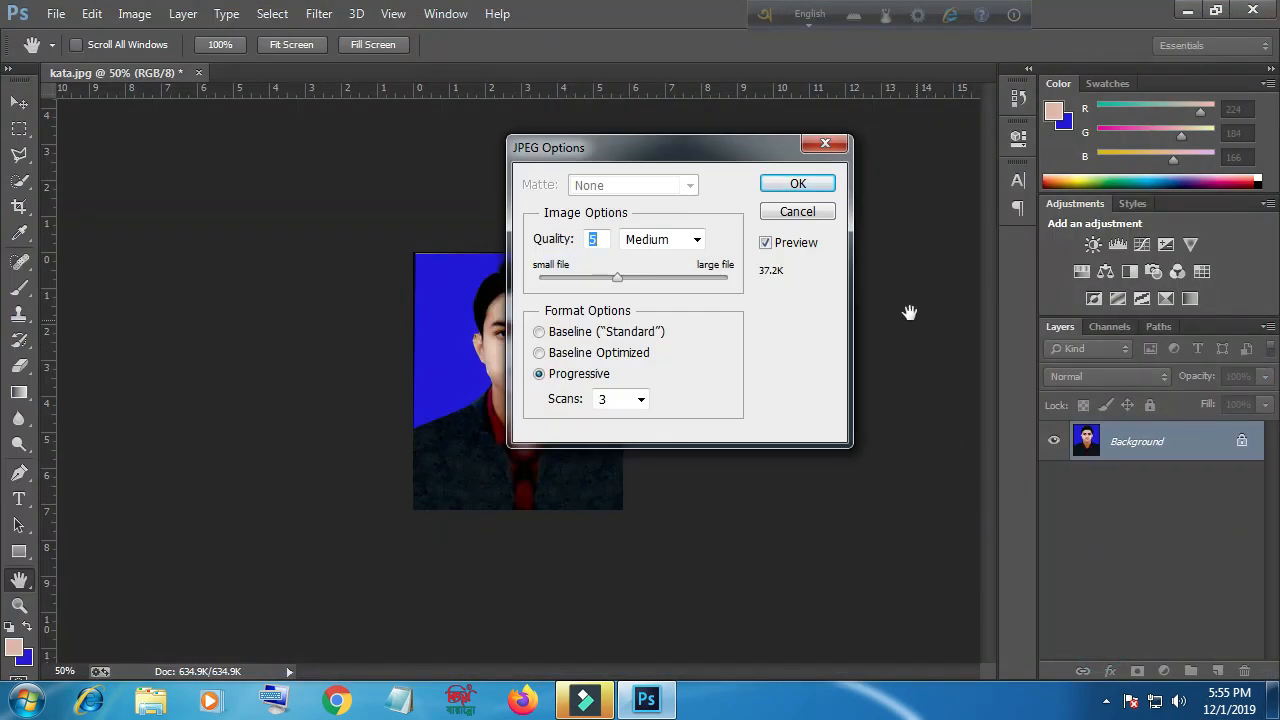
left_click(798, 185)
key("c")
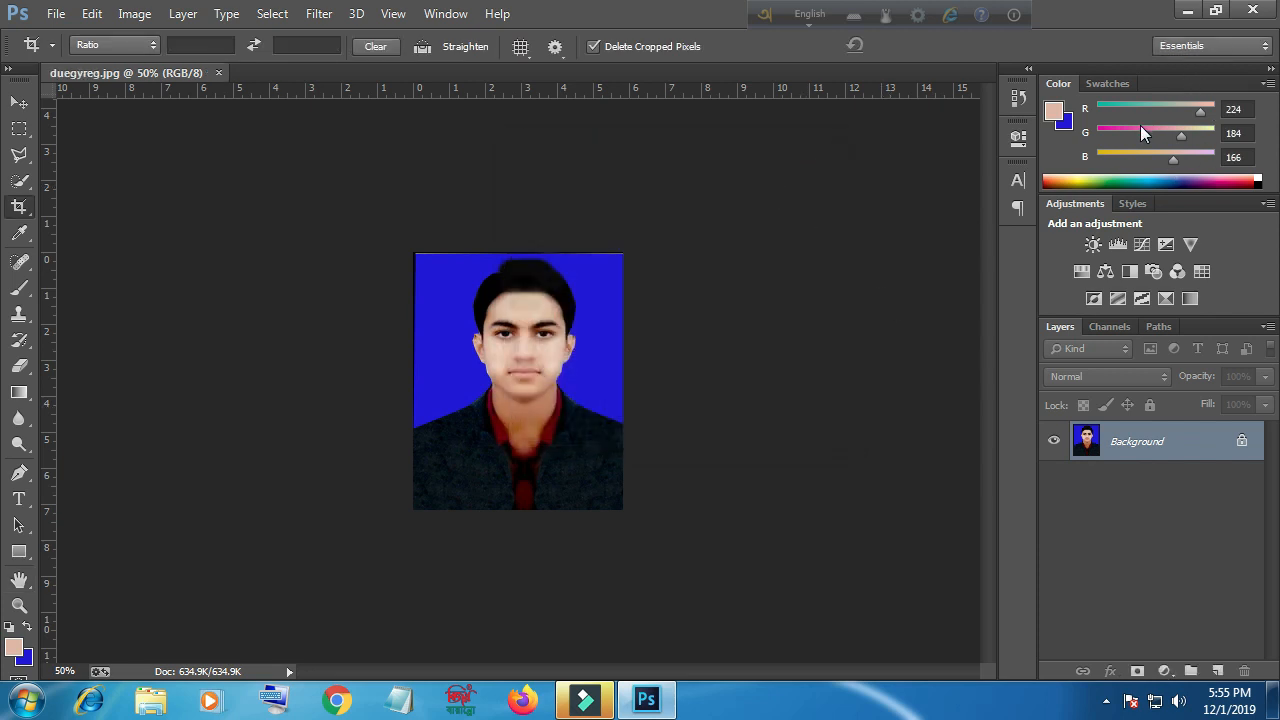
Close Photoshop, view the saved duegyreg image from the desktop in Windows Photo Viewer, and close the viewer
left_click(1252, 10)
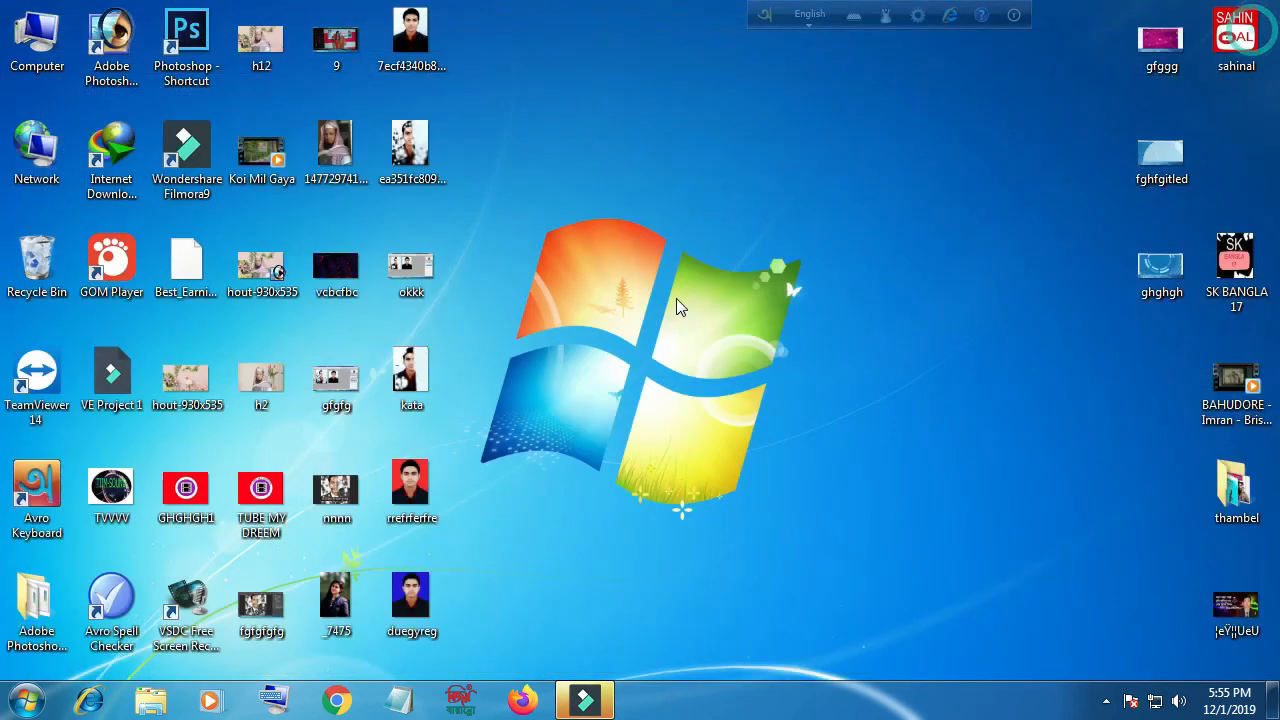
double_click(411, 598)
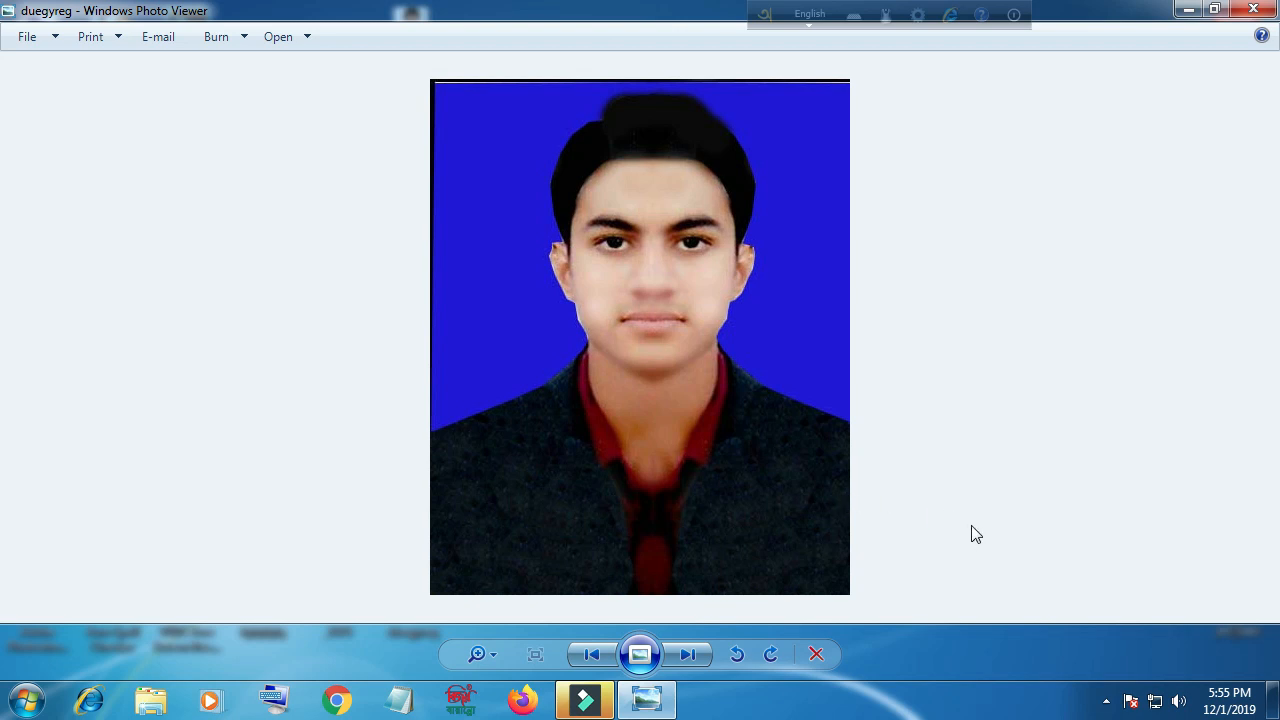
key("alt+F4")
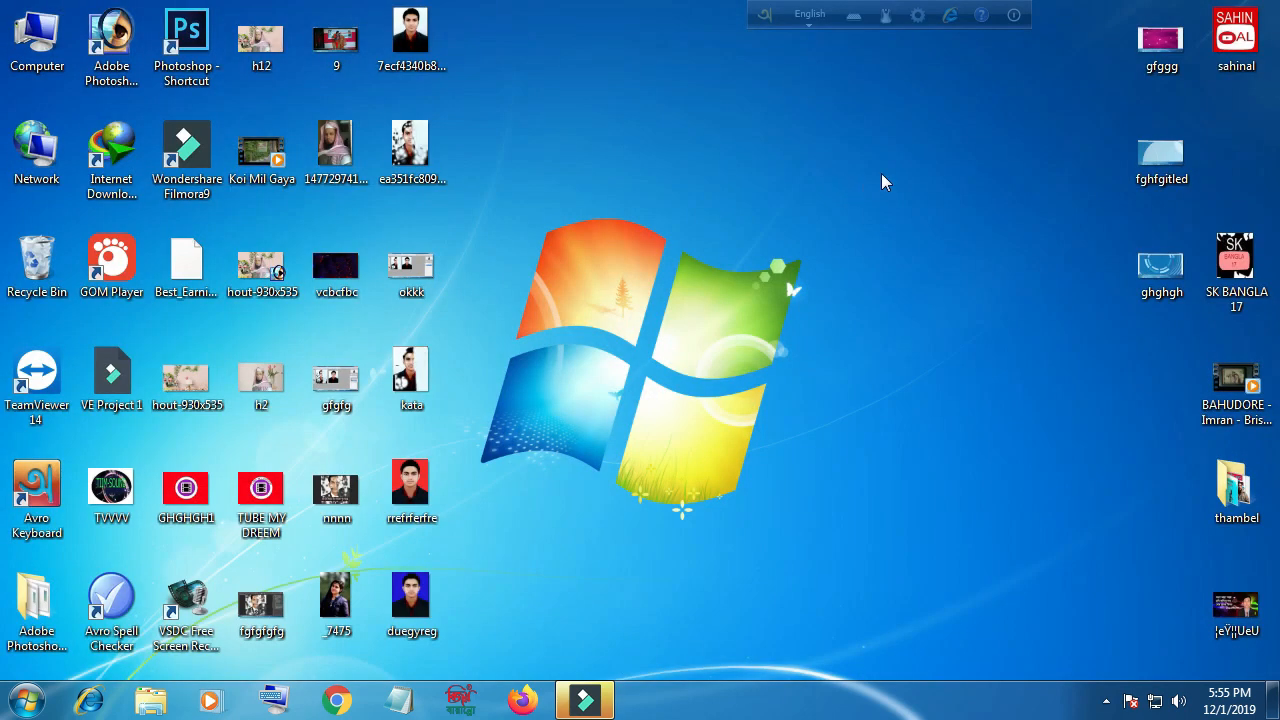